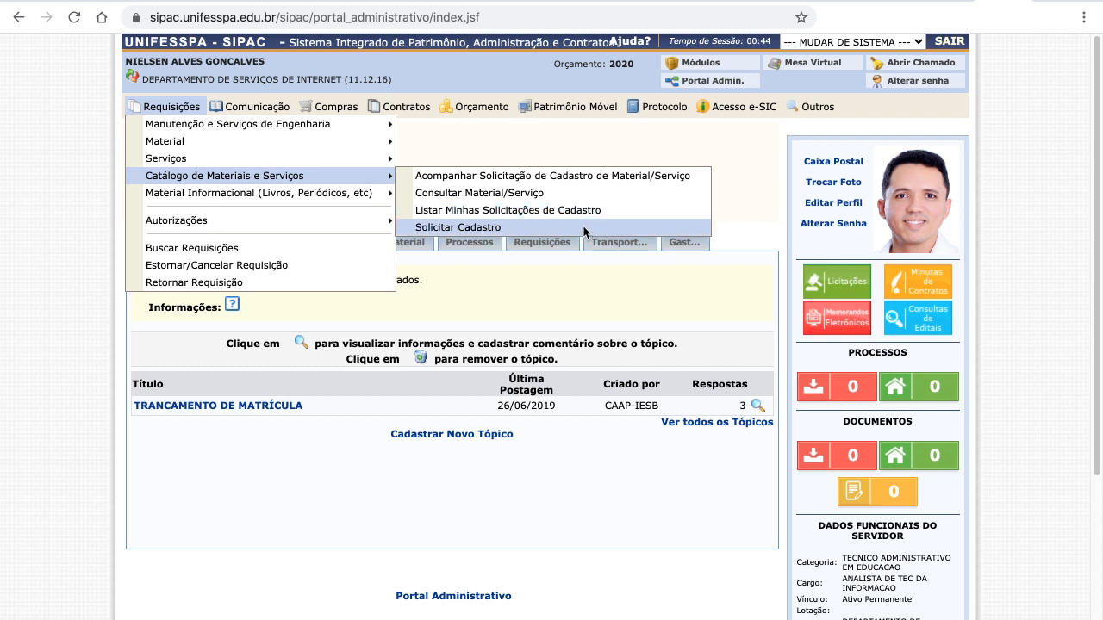
Open the catalogue registration request (Solicitar Cadastro) and bring up its Consulta de Materiais/Serviços search form.
left_click(508, 227)
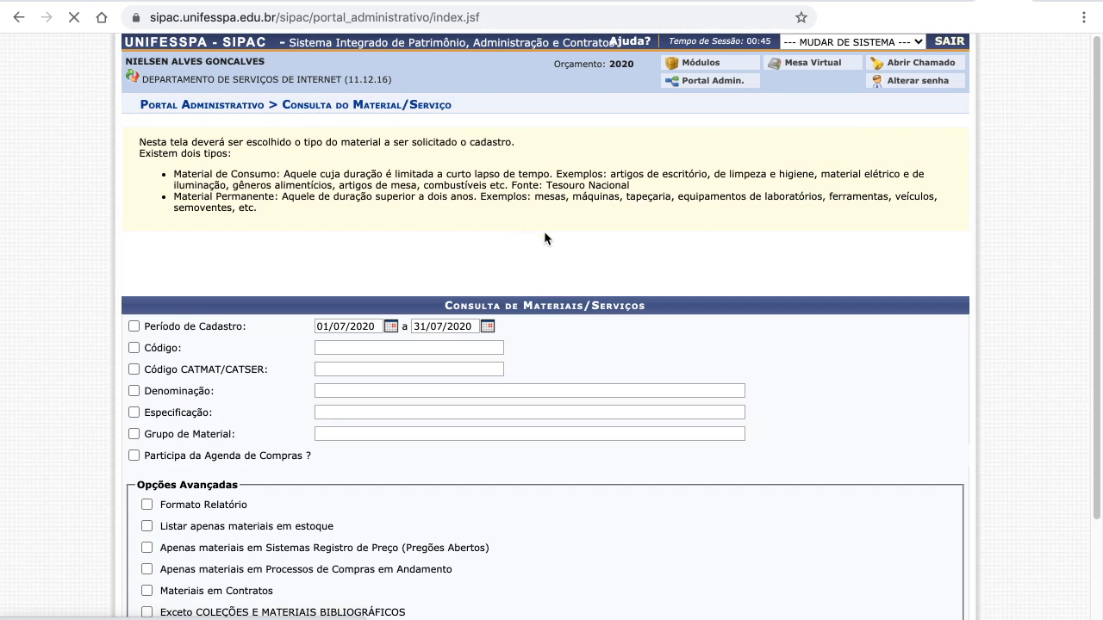
scroll(545, 258, "down", 3)
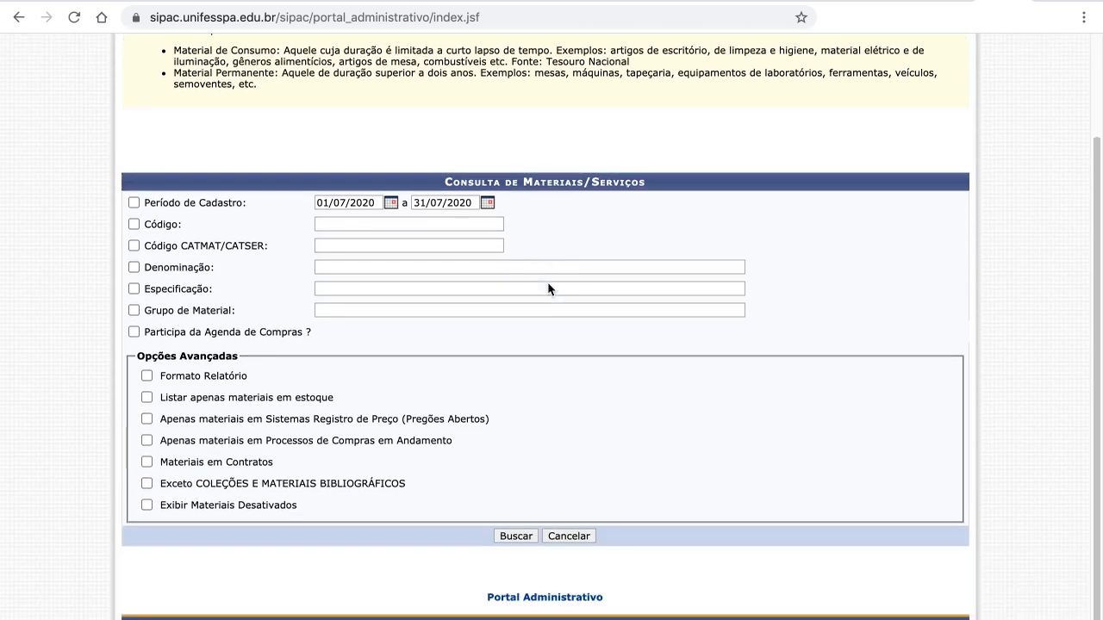
scroll(547, 289, "down", 1)
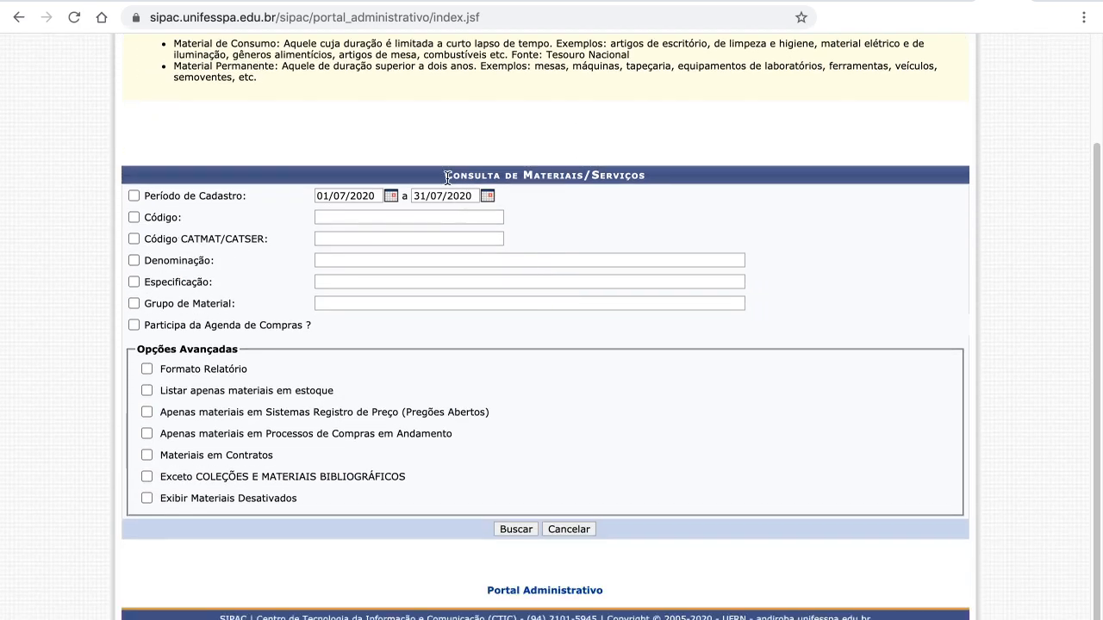
left_click_drag(447, 178, 656, 185)
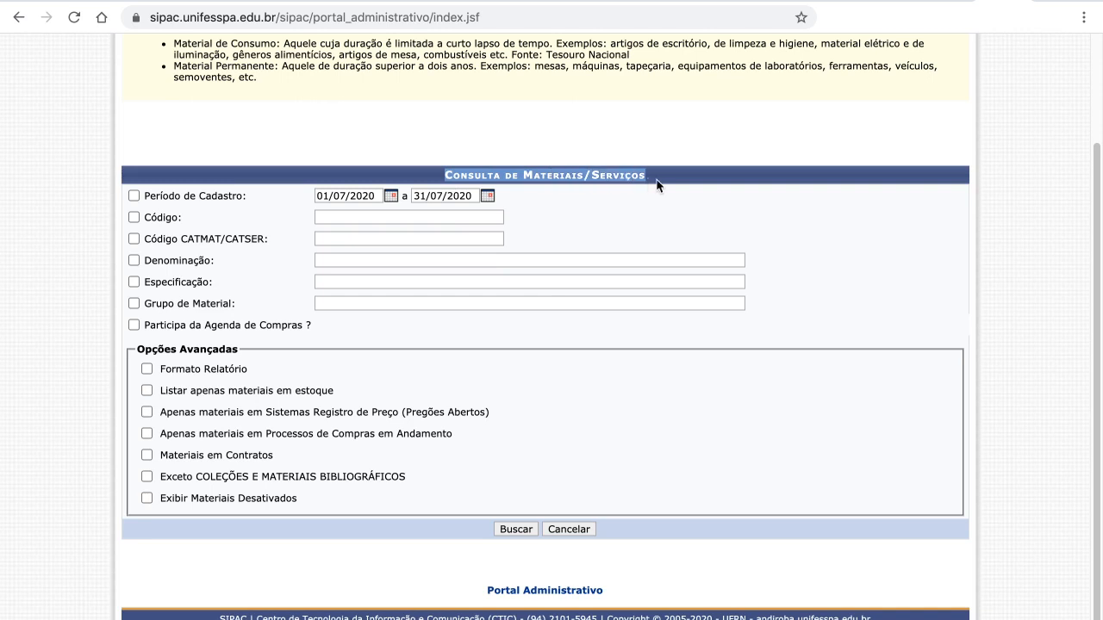
left_click(634, 193)
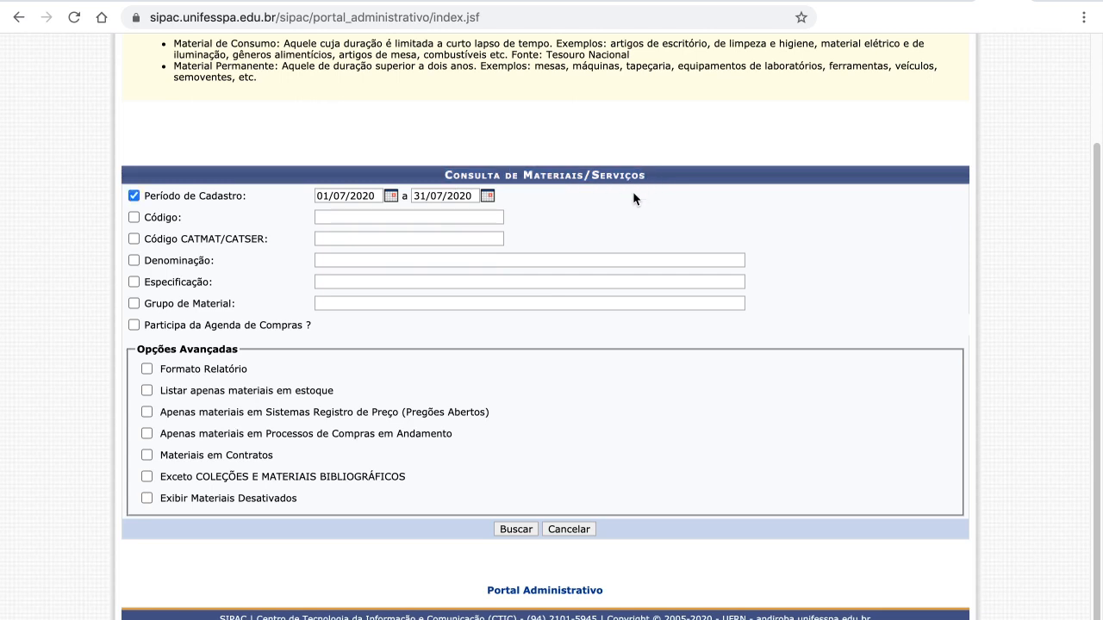
Try the Período de Cadastro filter with start date 01/01/2020, and disable it again.
left_click(133, 196)
left_click(134, 195)
left_click(390, 197)
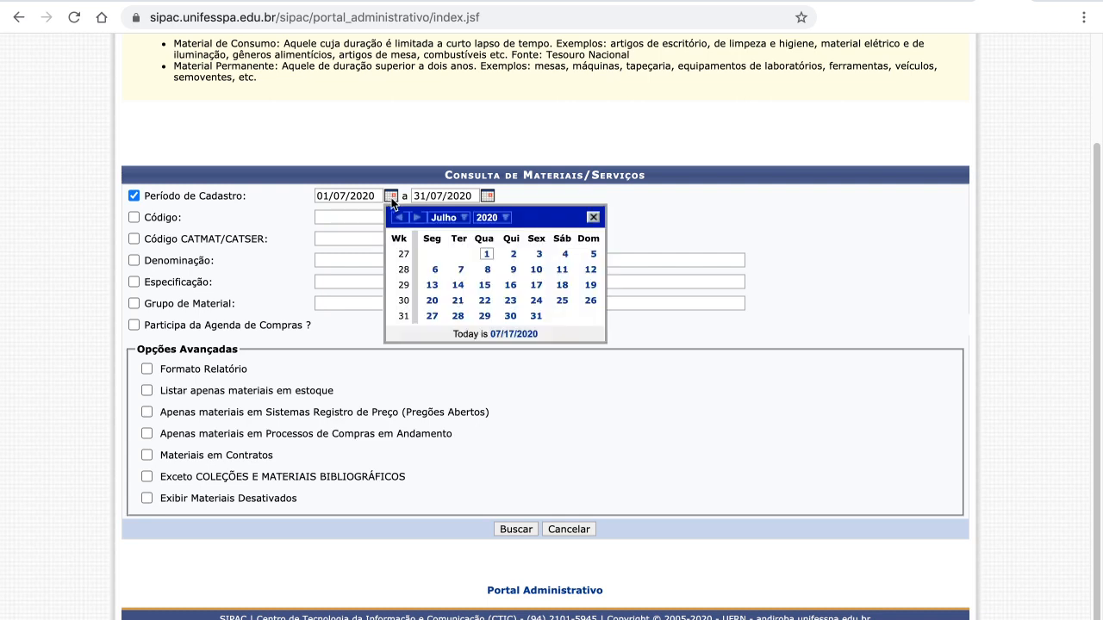
left_click(445, 217)
left_click(448, 235)
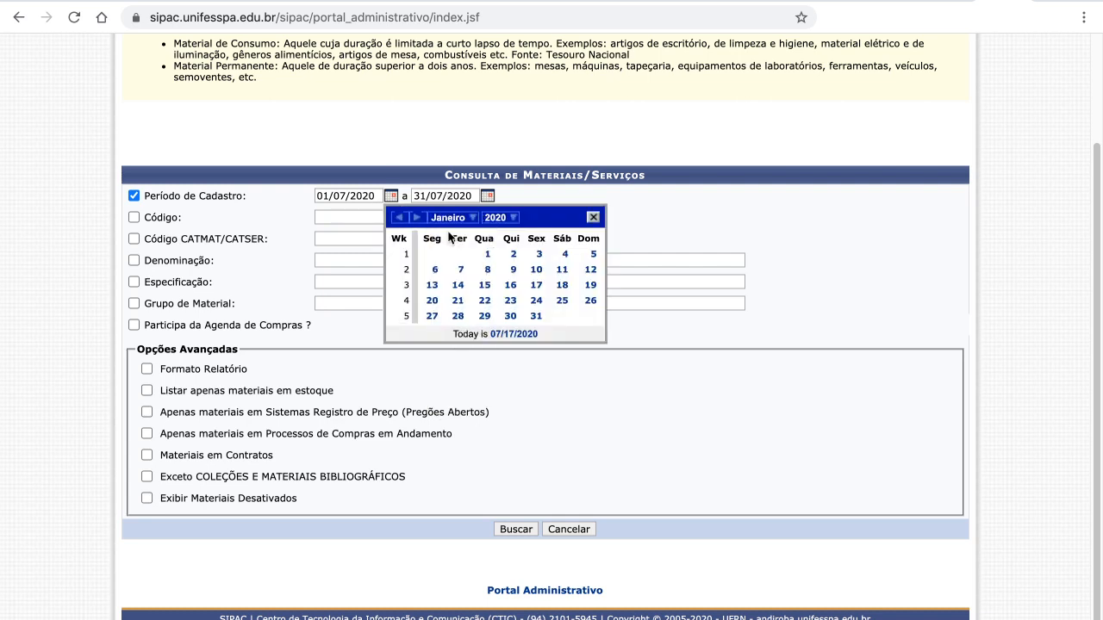
left_click(487, 254)
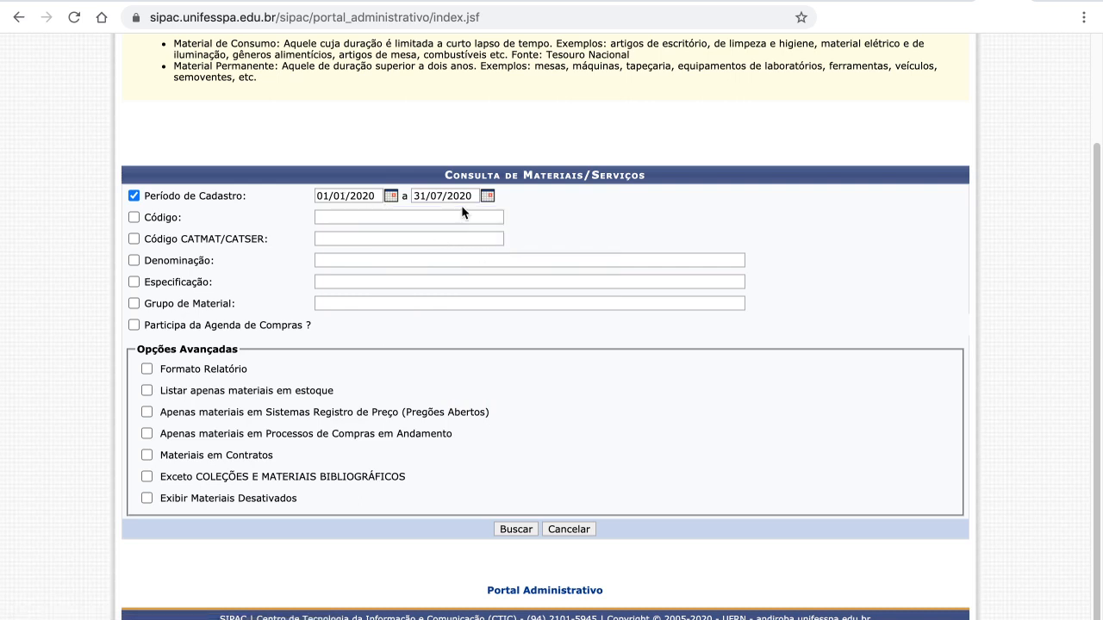
left_click(134, 196)
Try out the Código and Código CATMAT/CATSER filters without values, disabling each one again.
left_click(334, 219)
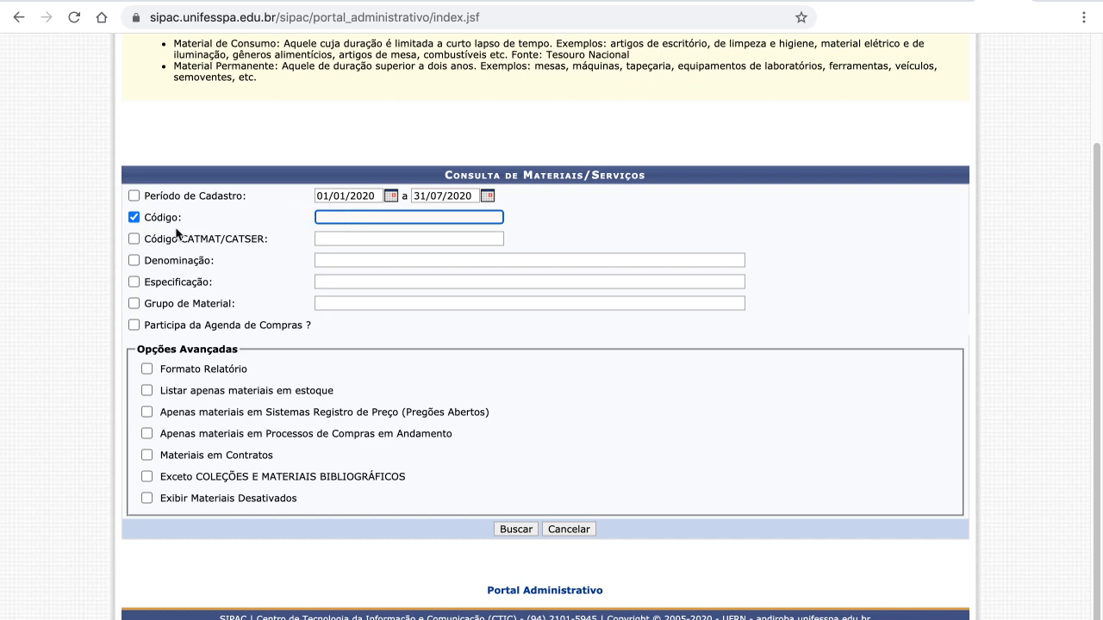
left_click(134, 218)
left_click(134, 238)
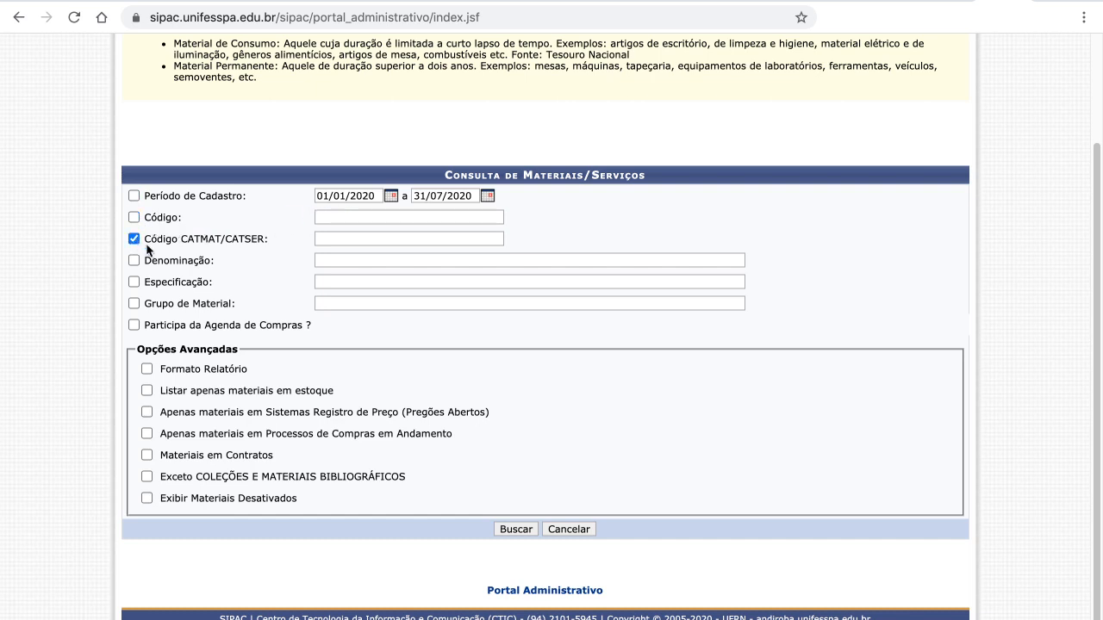
left_click(329, 239)
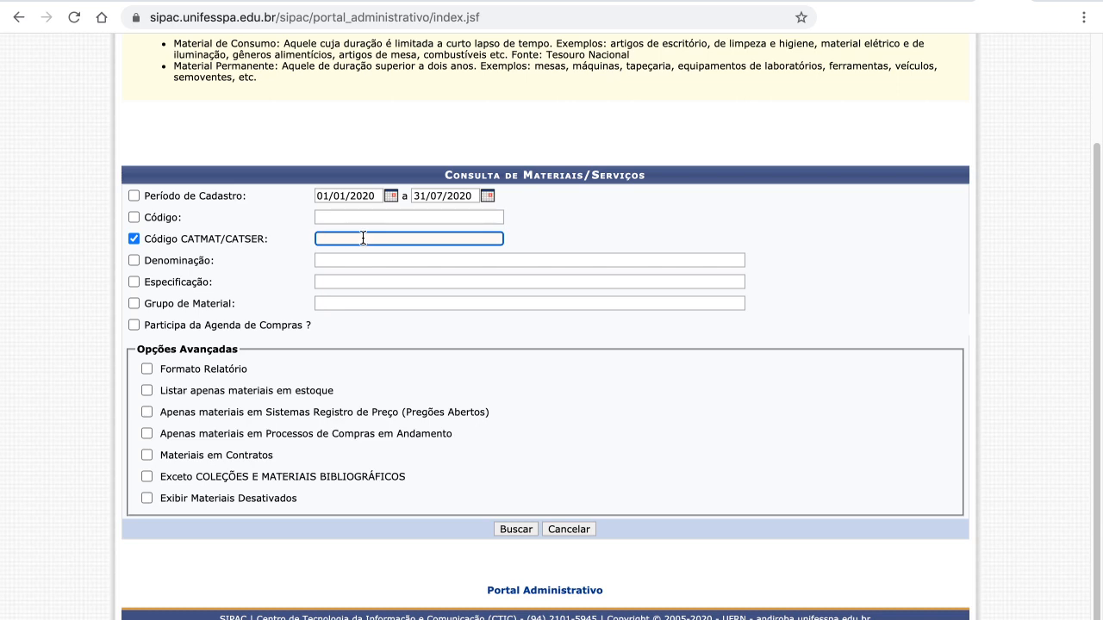
left_click(134, 239)
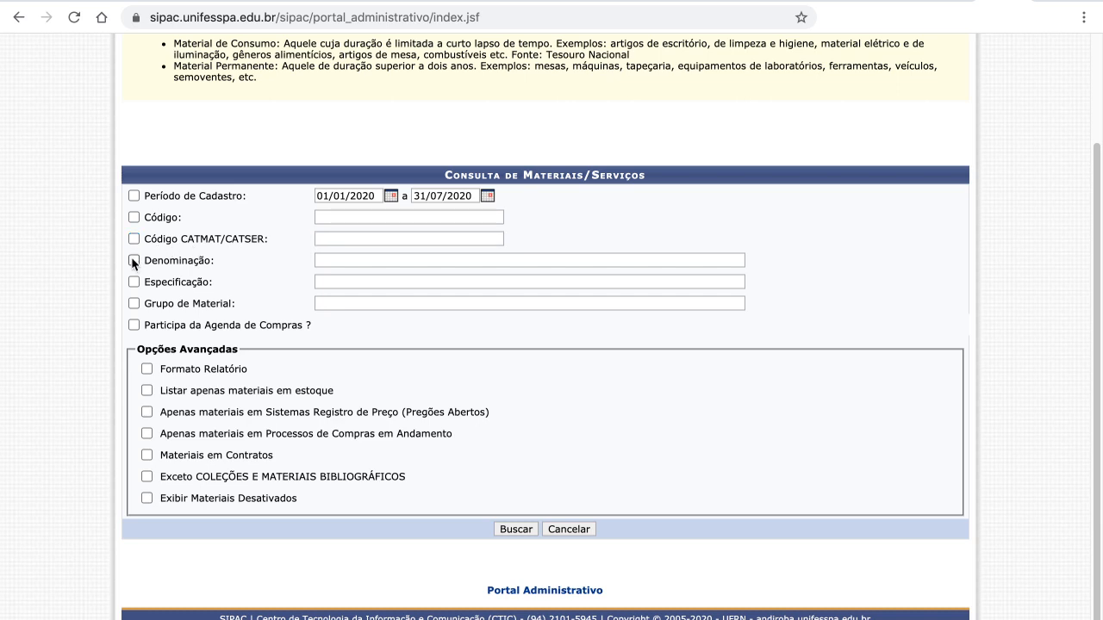
Try out the Denominação and Especificação filters without values, disabling each one again.
left_click(134, 260)
left_click(337, 259)
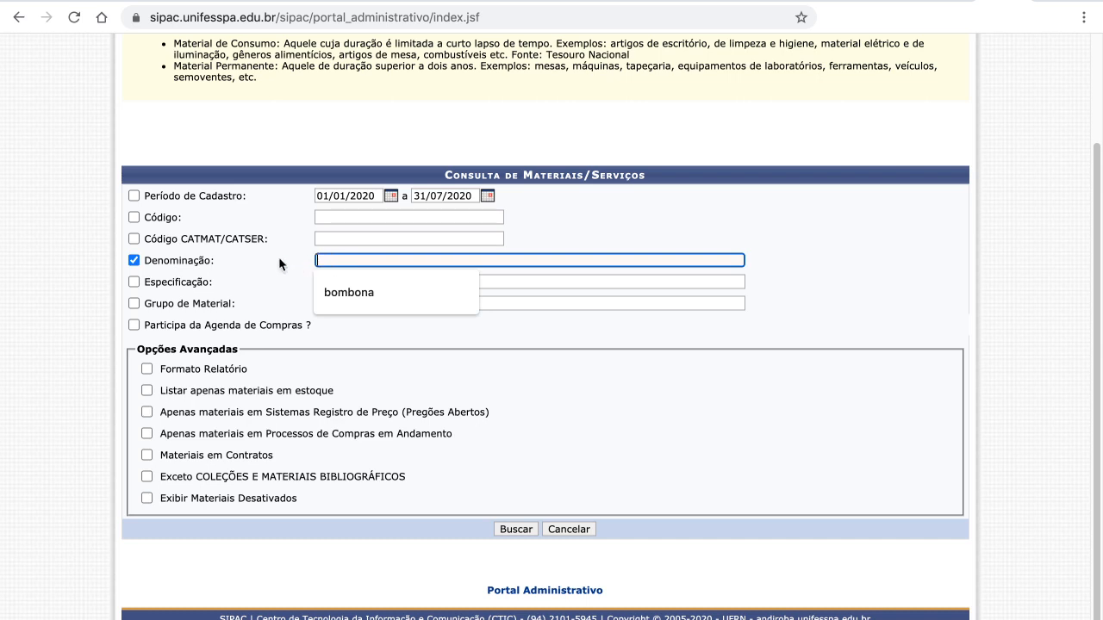
left_click(146, 261)
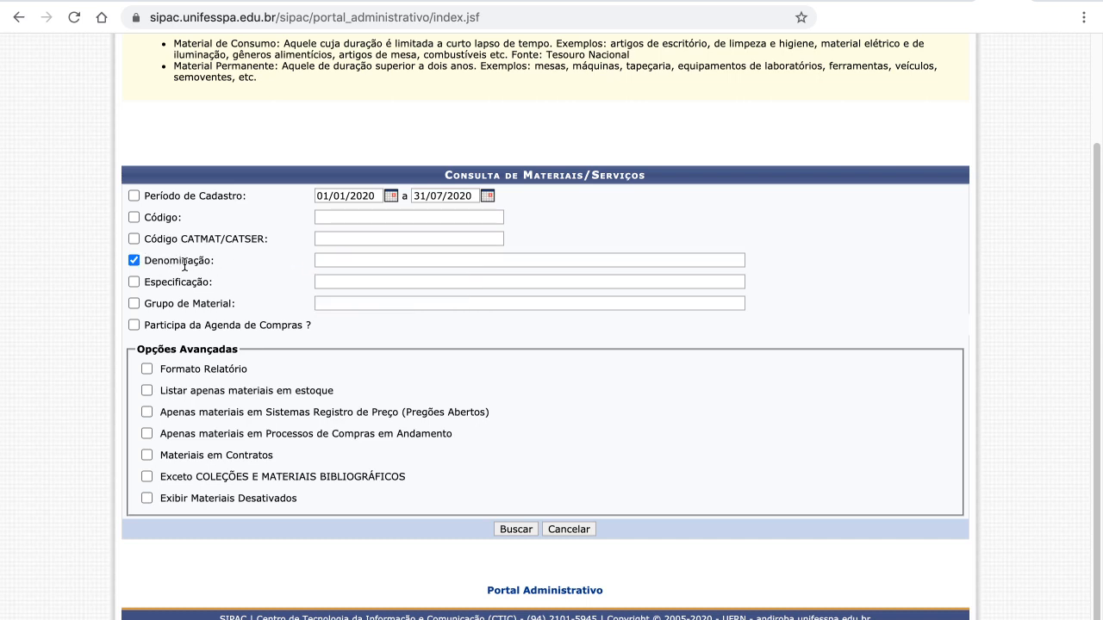
left_click(134, 281)
left_click(133, 260)
left_click(323, 282)
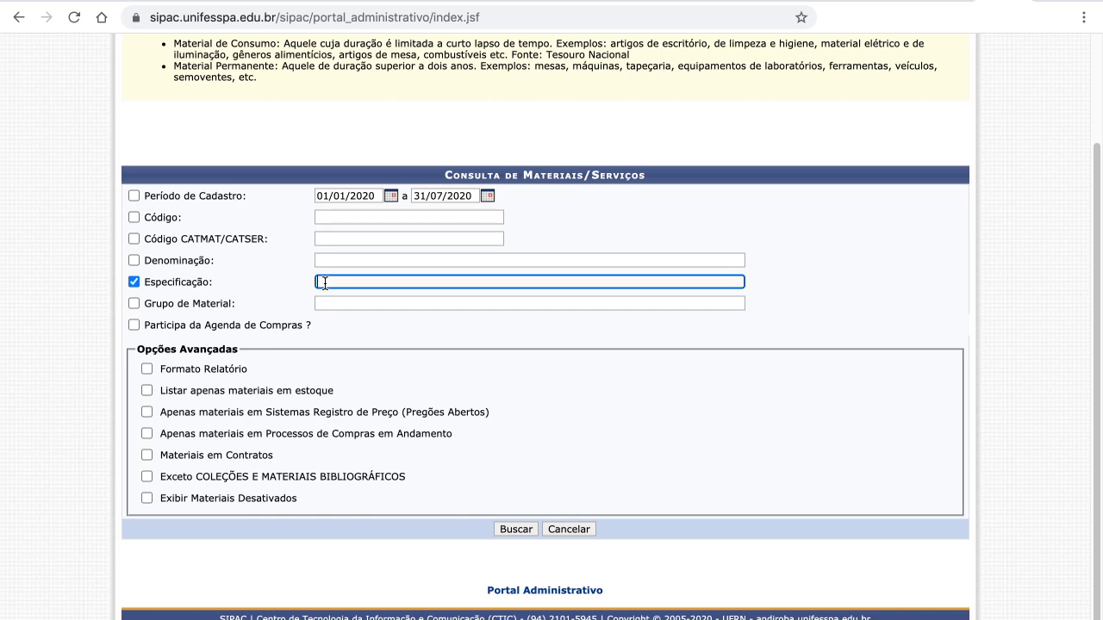
left_click_drag(224, 261, 146, 265)
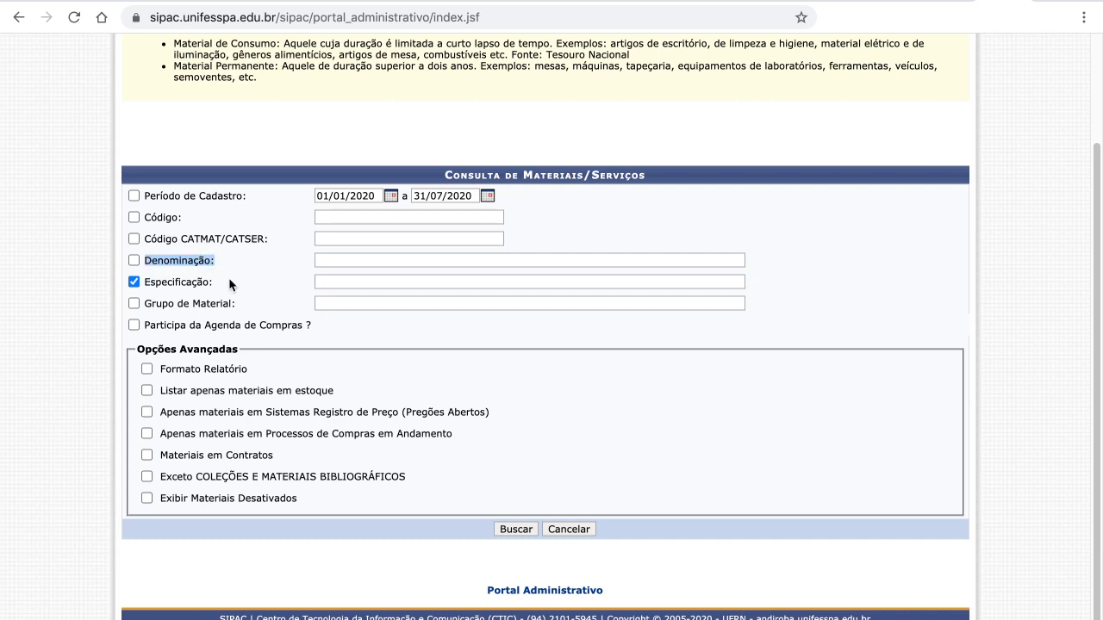
left_click(135, 285)
Enable the Grupo de Material filter, look up group code 3983, and erase the code.
left_click(135, 304)
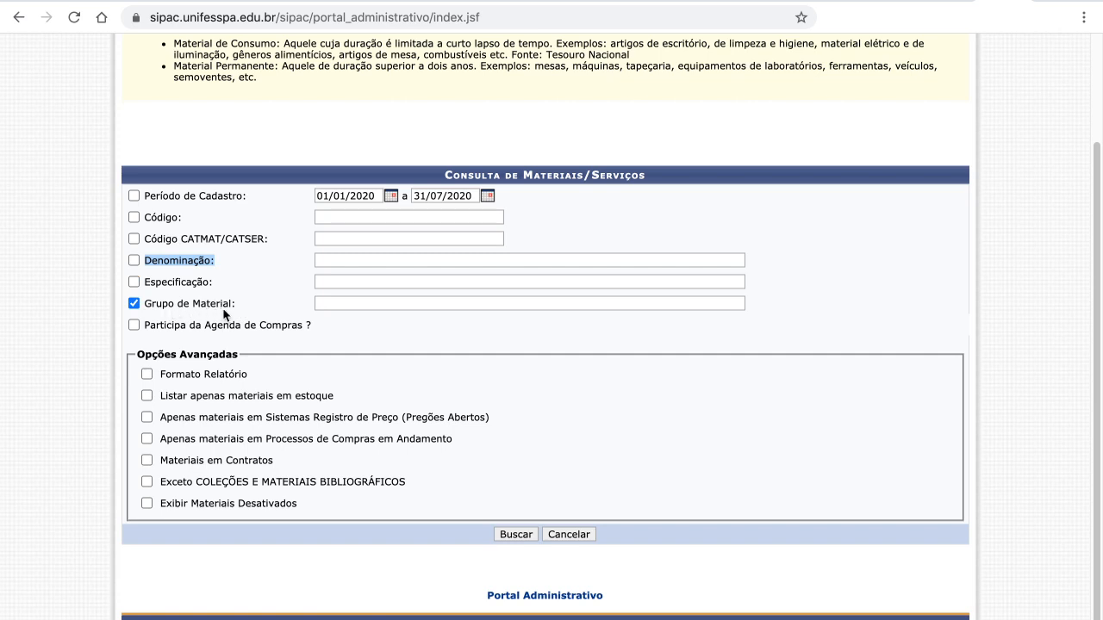
left_click(341, 303)
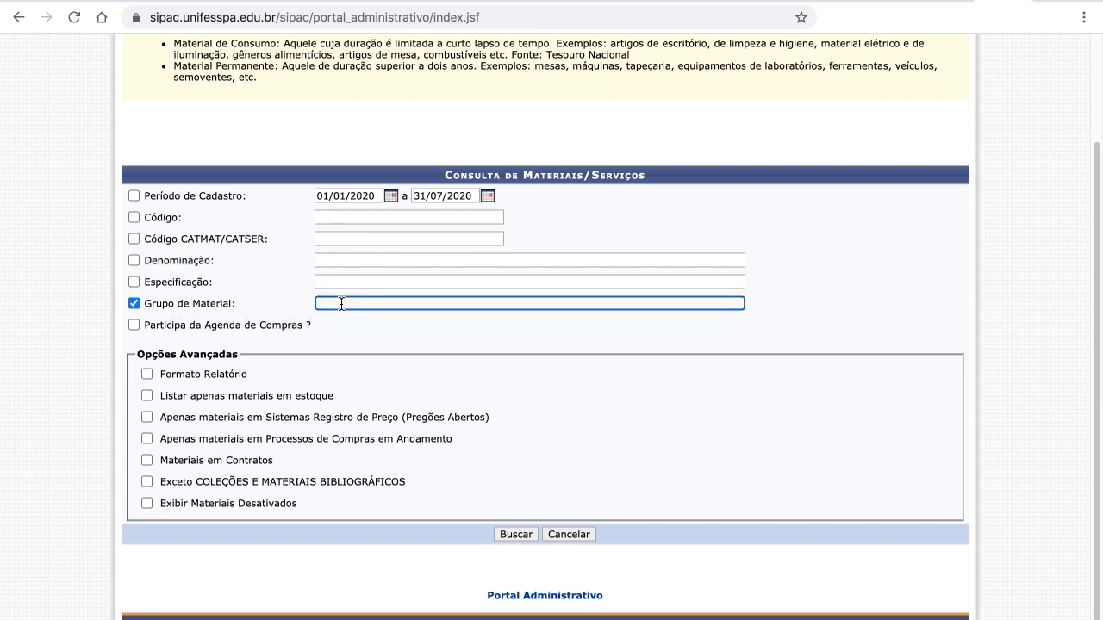
type("3983")
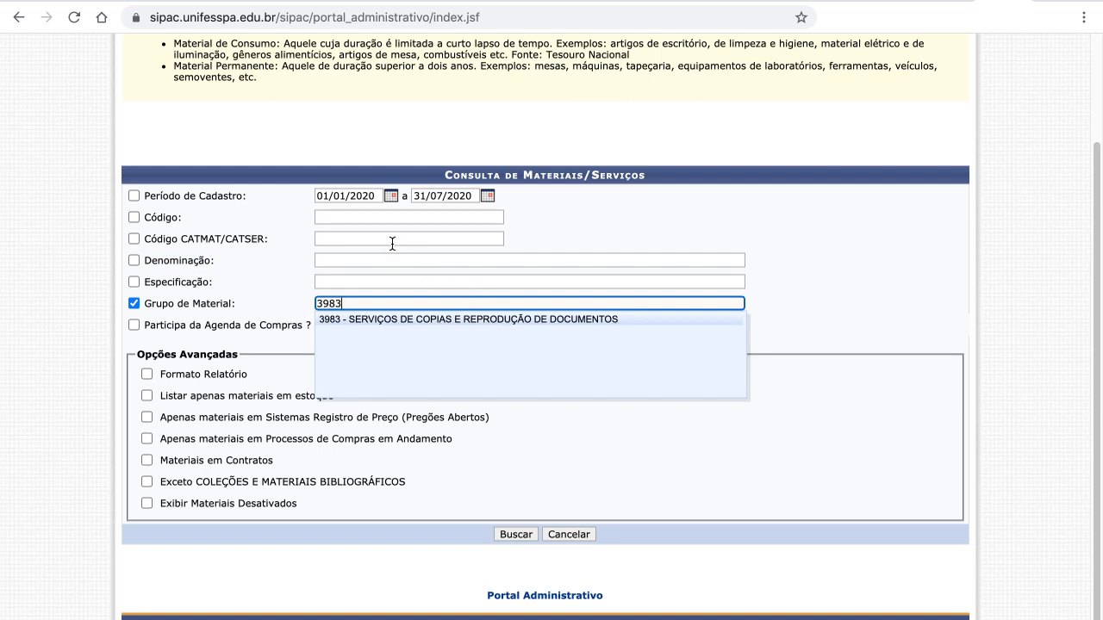
key("BackSpace")
key("BackSpace")
key("BackSpace")
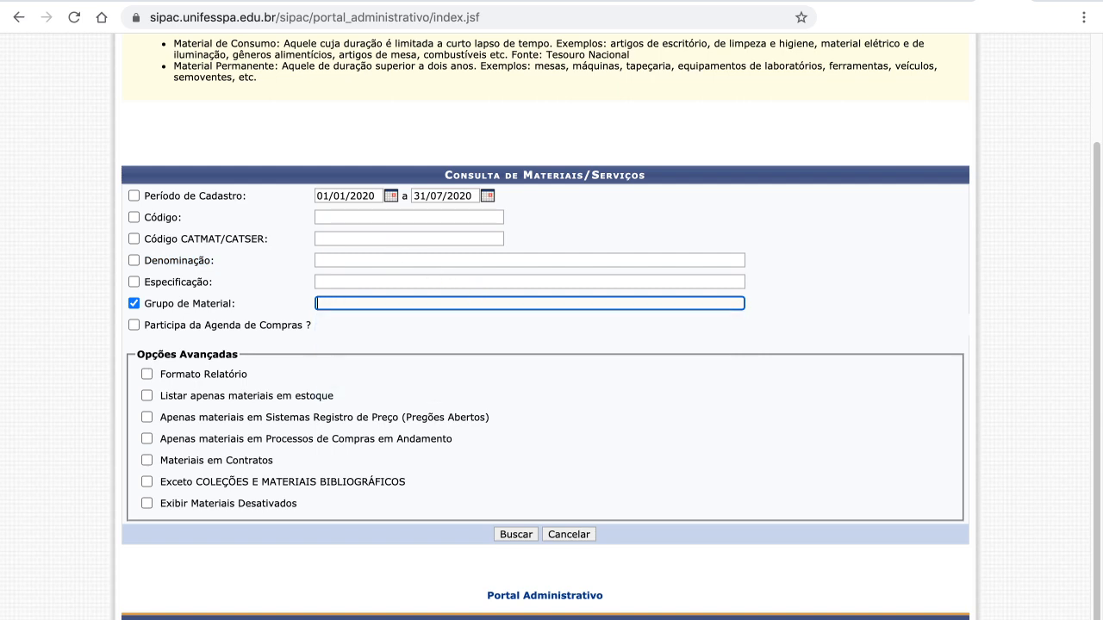
Look up the material group by the name "SERVIÇOS DE COP", clear the text and disable the Grupo de Material filter.
type("SERVIÇO")
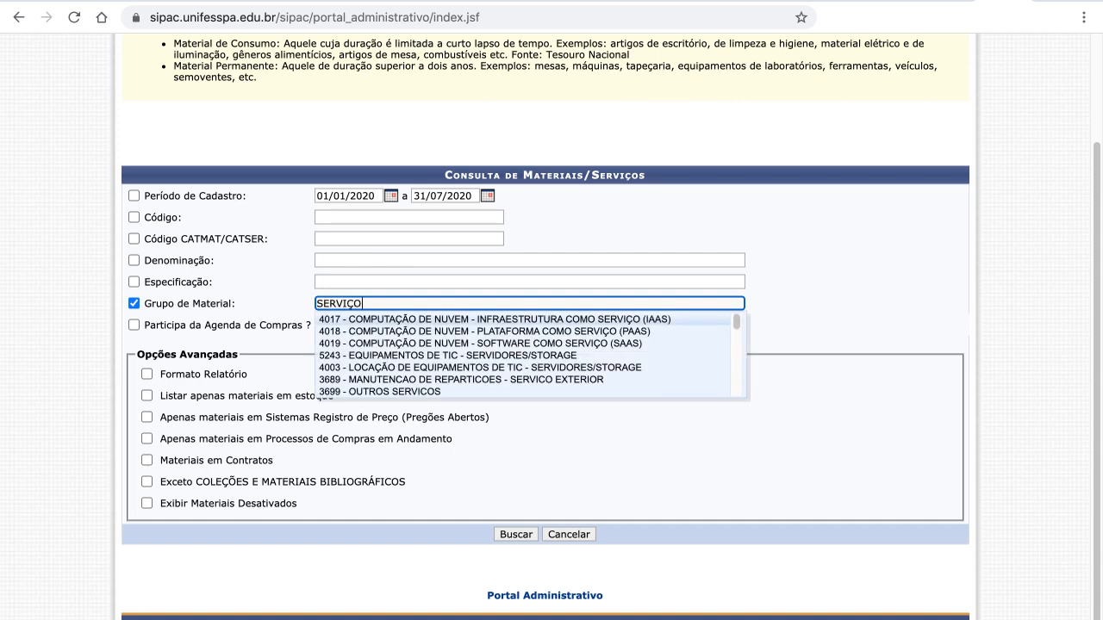
type("S D")
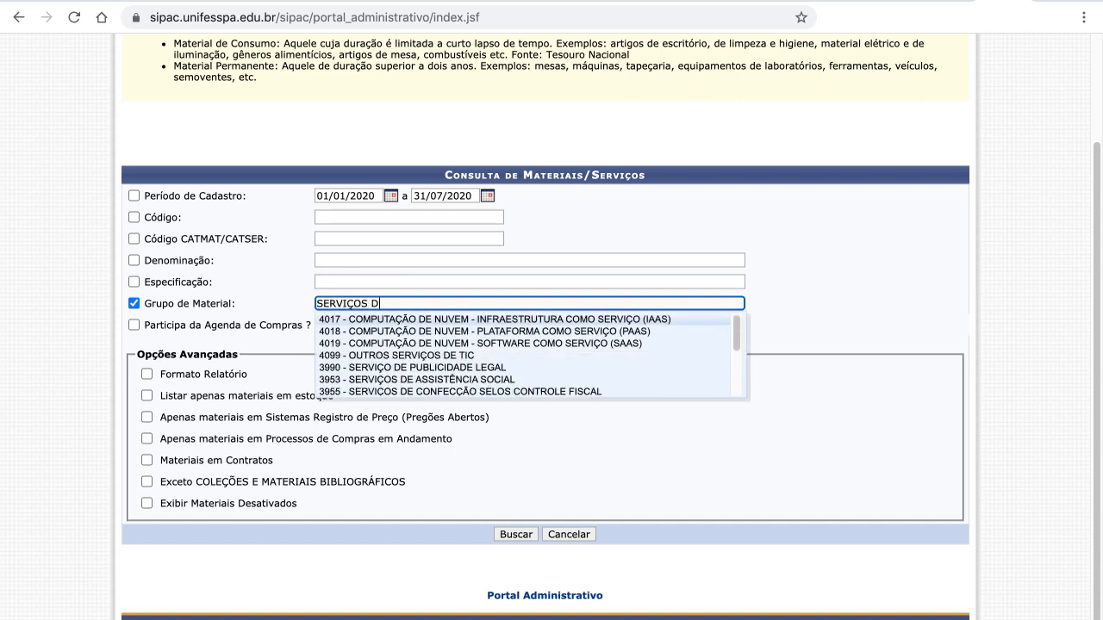
type("E C")
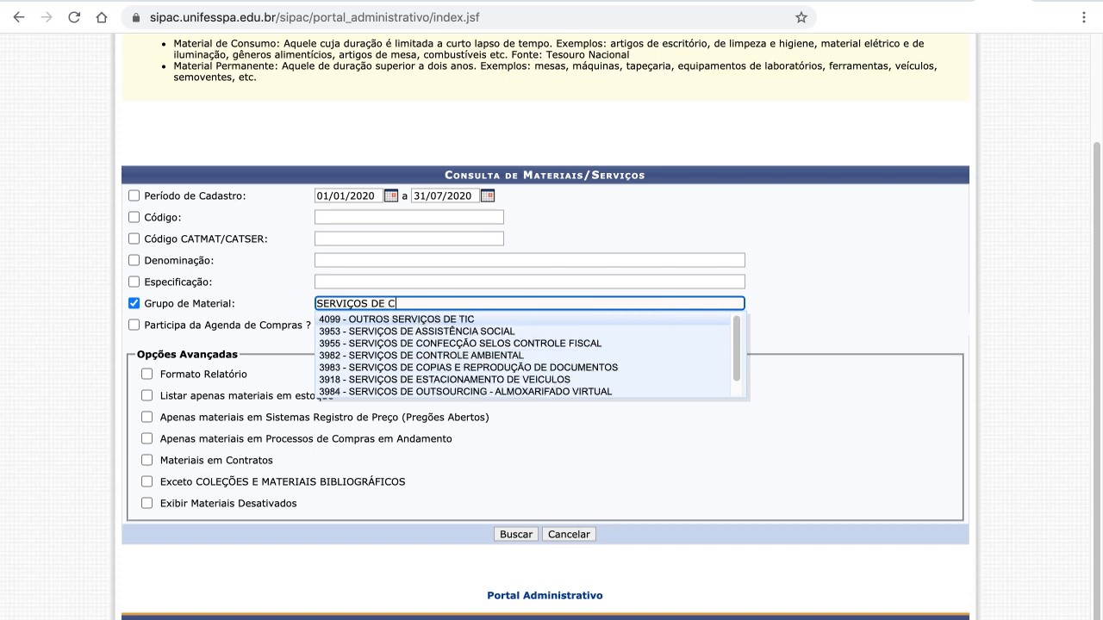
type("ÓP")
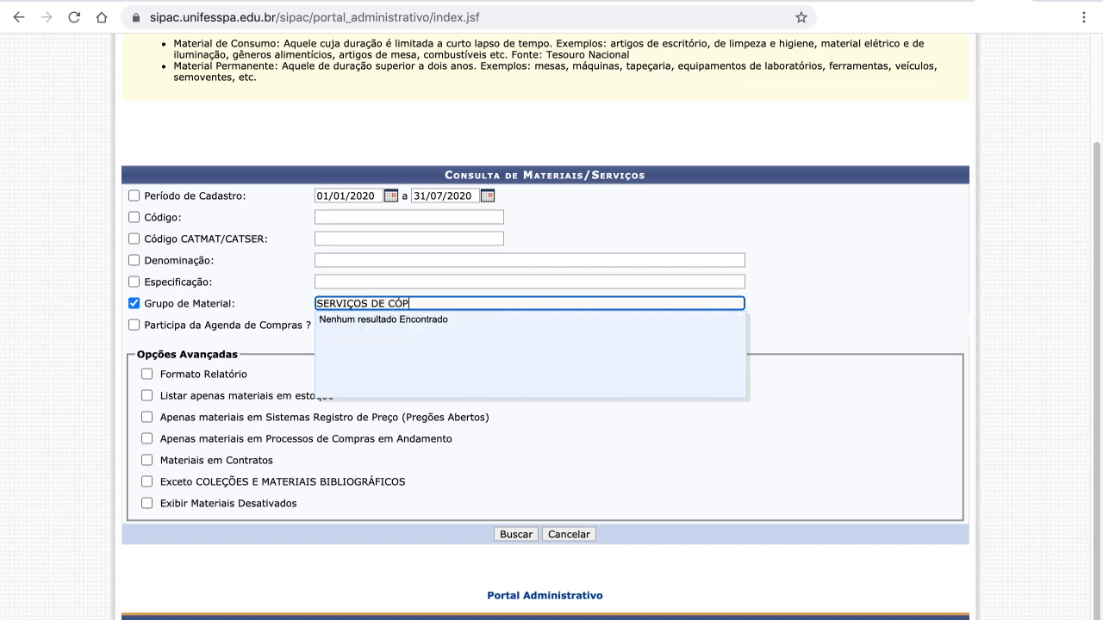
key("BackSpace")
key("BackSpace")
type("OP")
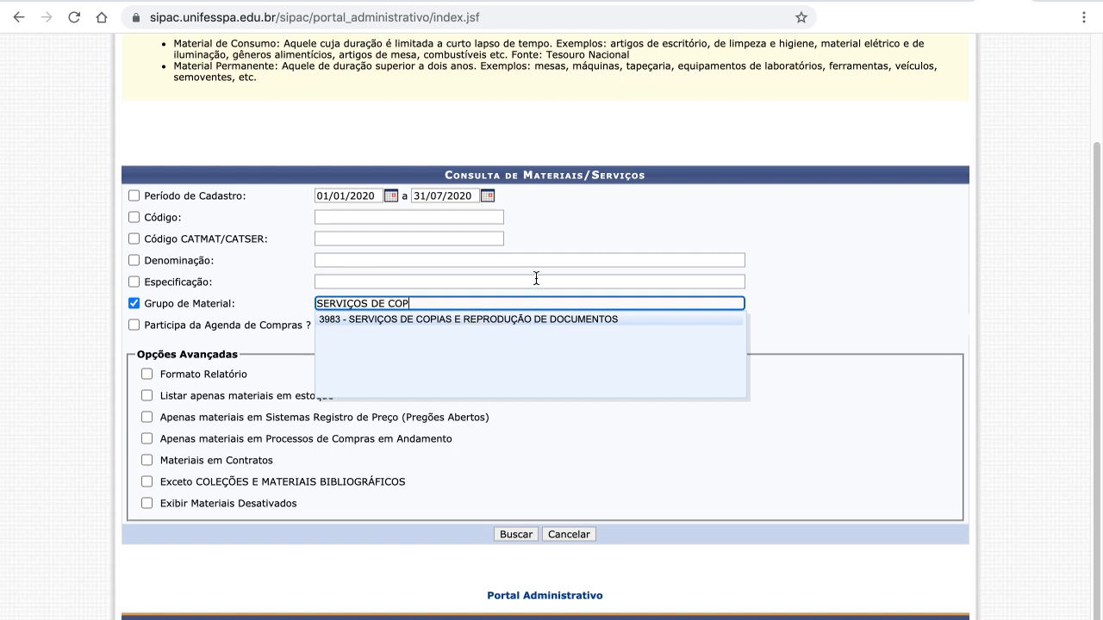
left_click_drag(410, 300, 296, 308)
key("BackSpace")
left_click(134, 304)
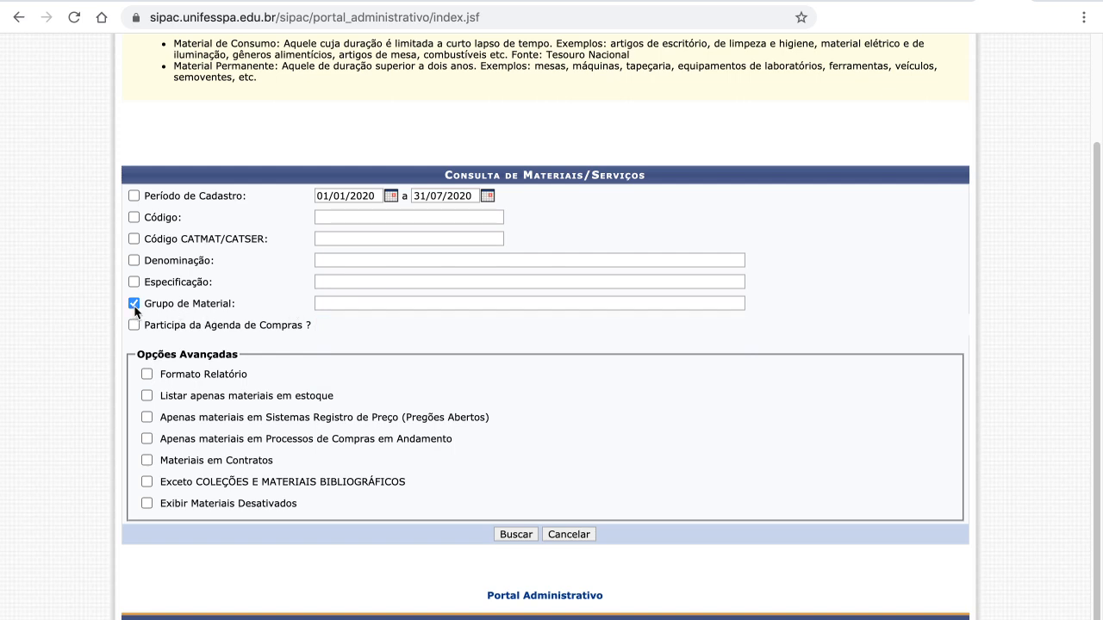
Search for the materials that participate in the Agenda de Compras and look through the first page of results.
left_click(134, 325)
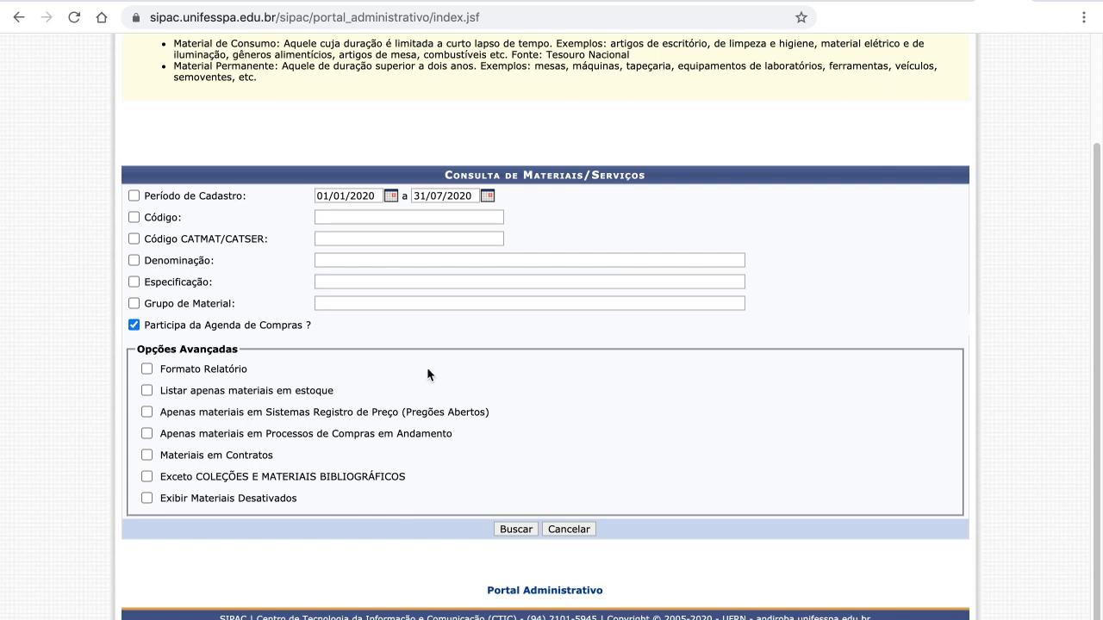
left_click(517, 529)
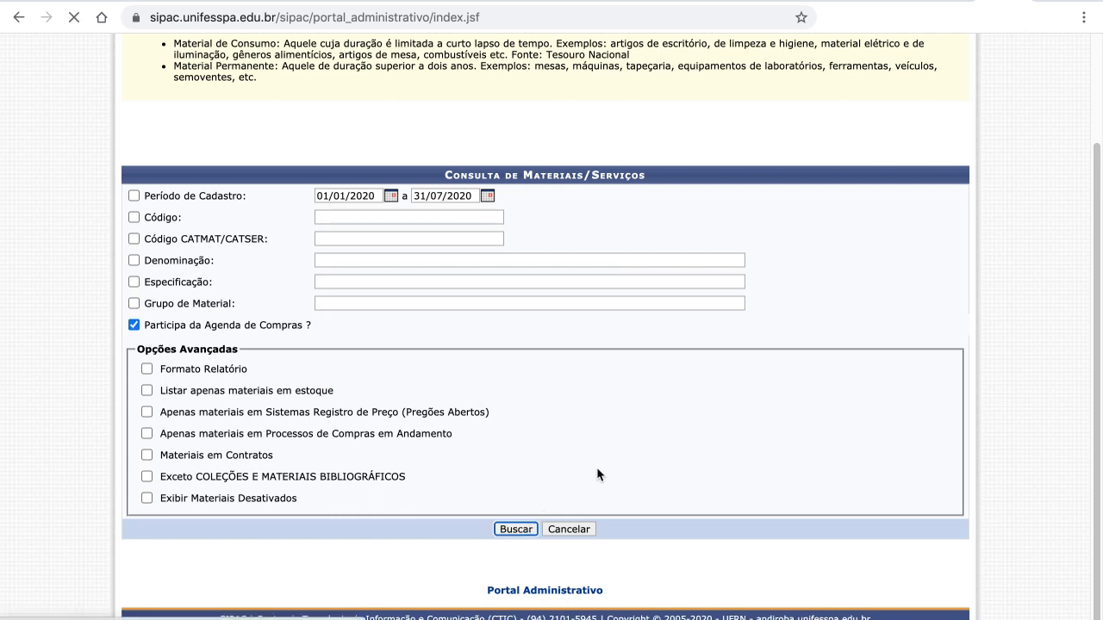
scroll(596, 464, "down", 7)
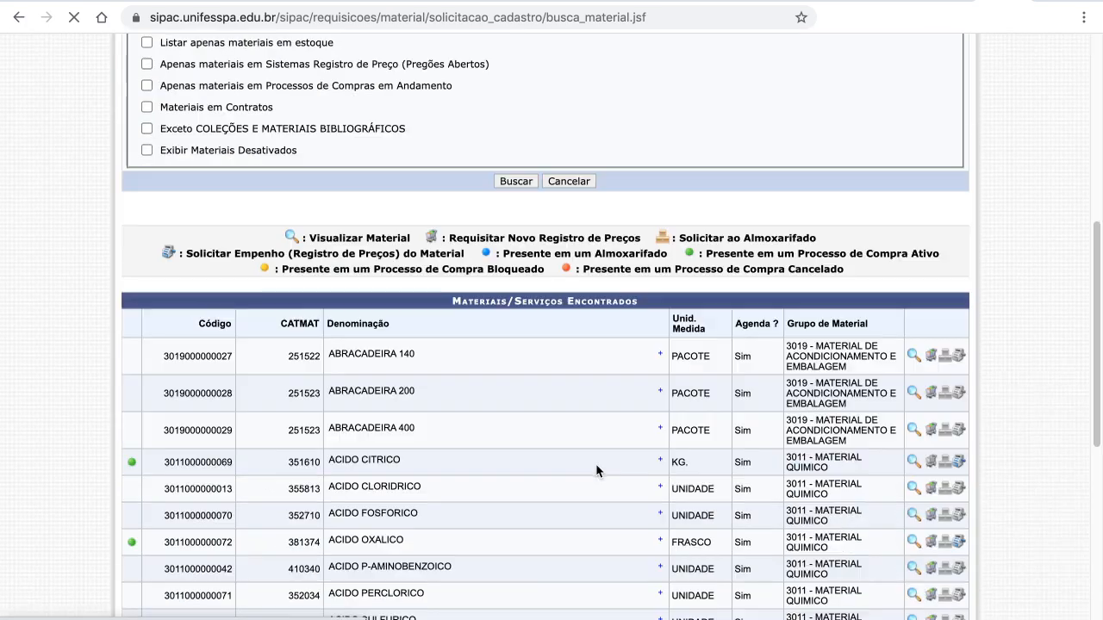
scroll(596, 462, "down", 3)
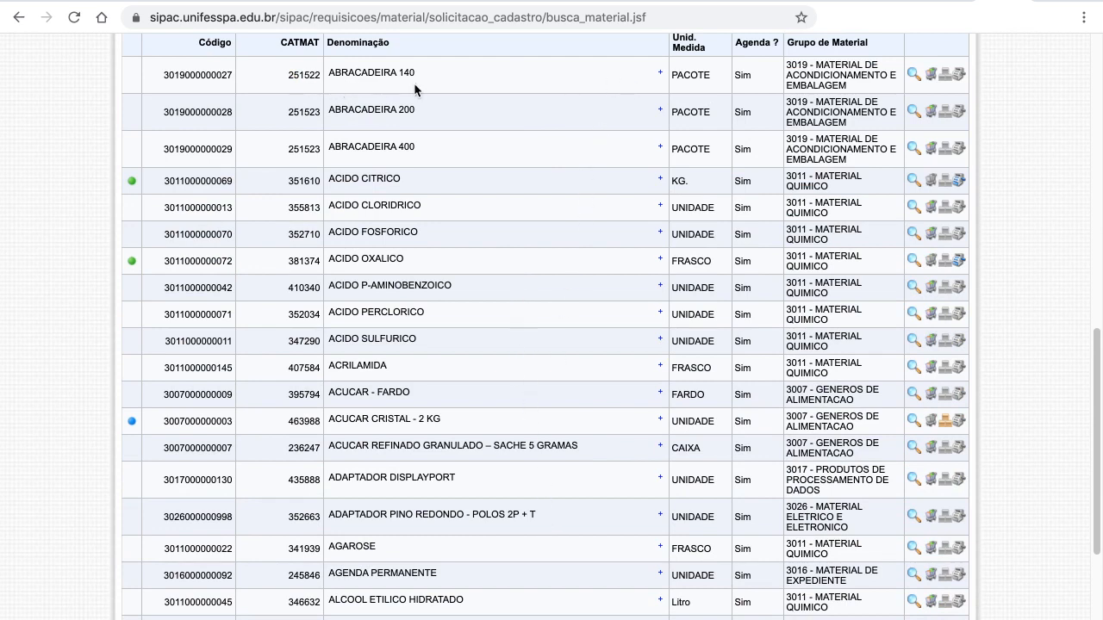
scroll(482, 290, "down", 2)
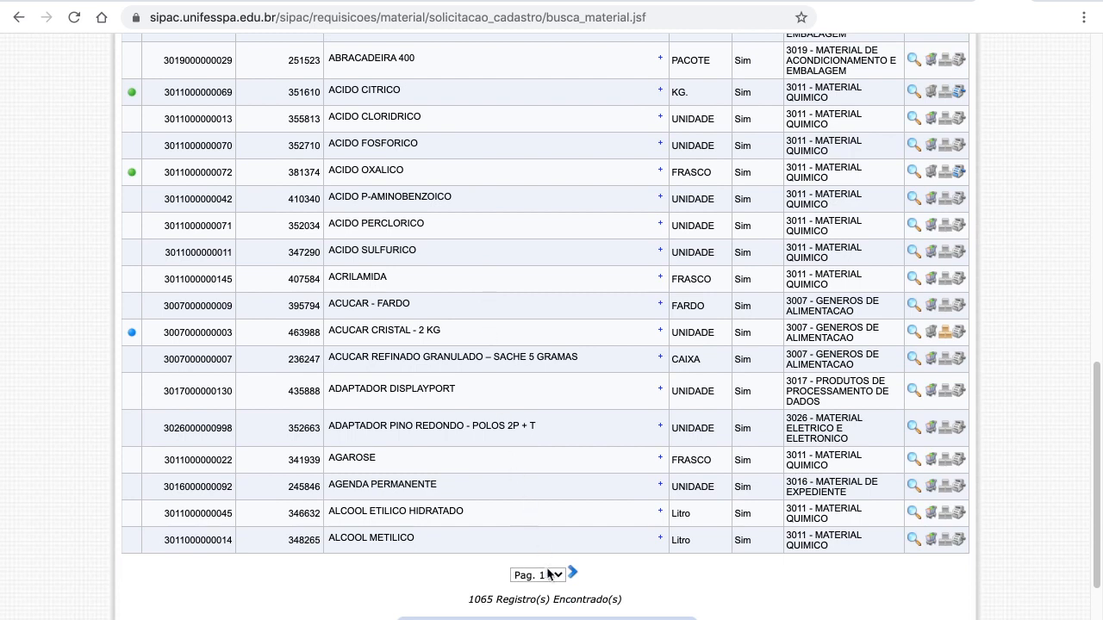
left_click(551, 576)
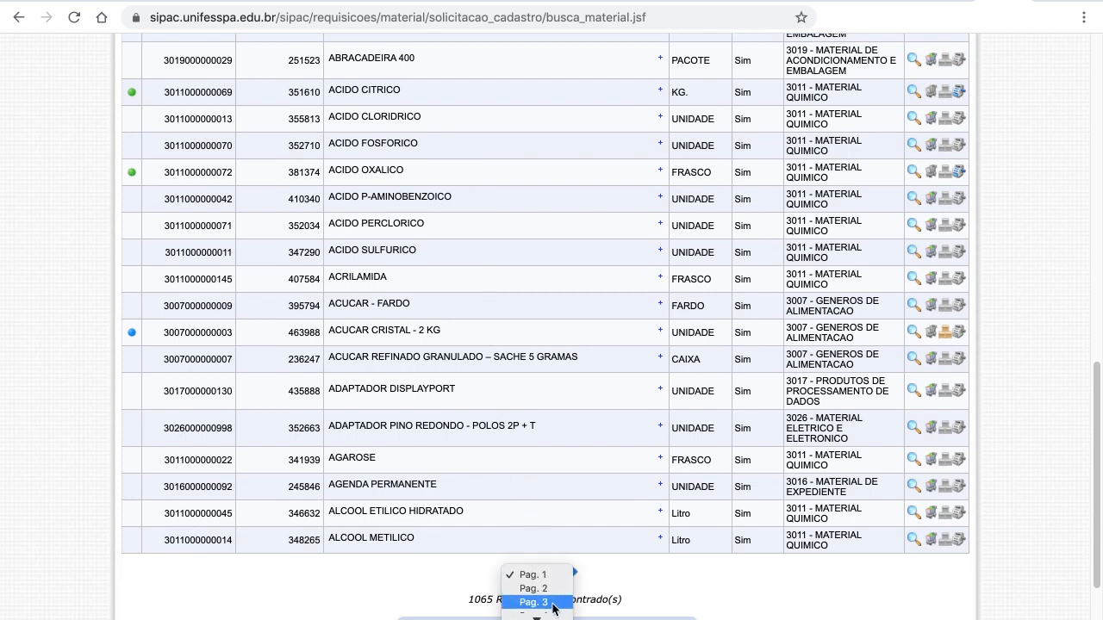
left_click(548, 509)
scroll(548, 499, "up", 4)
scroll(547, 487, "up", 5)
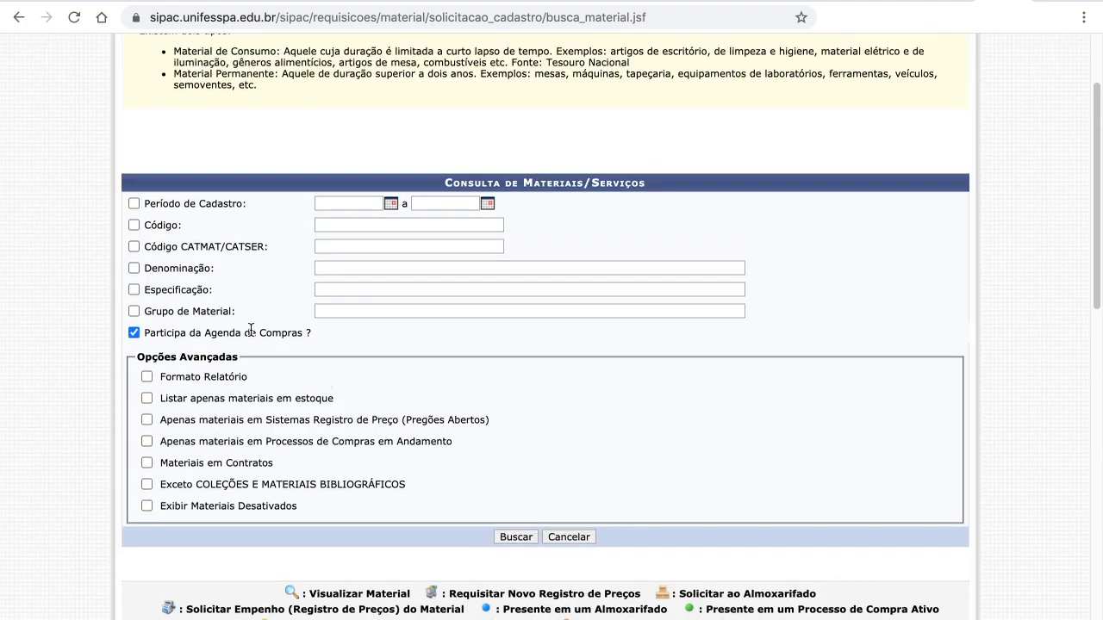
Disable the Agenda de Compras filter and search the materials by the Denominação "IMPRESSAO DE LIVRO".
left_click(135, 334)
left_click(332, 268)
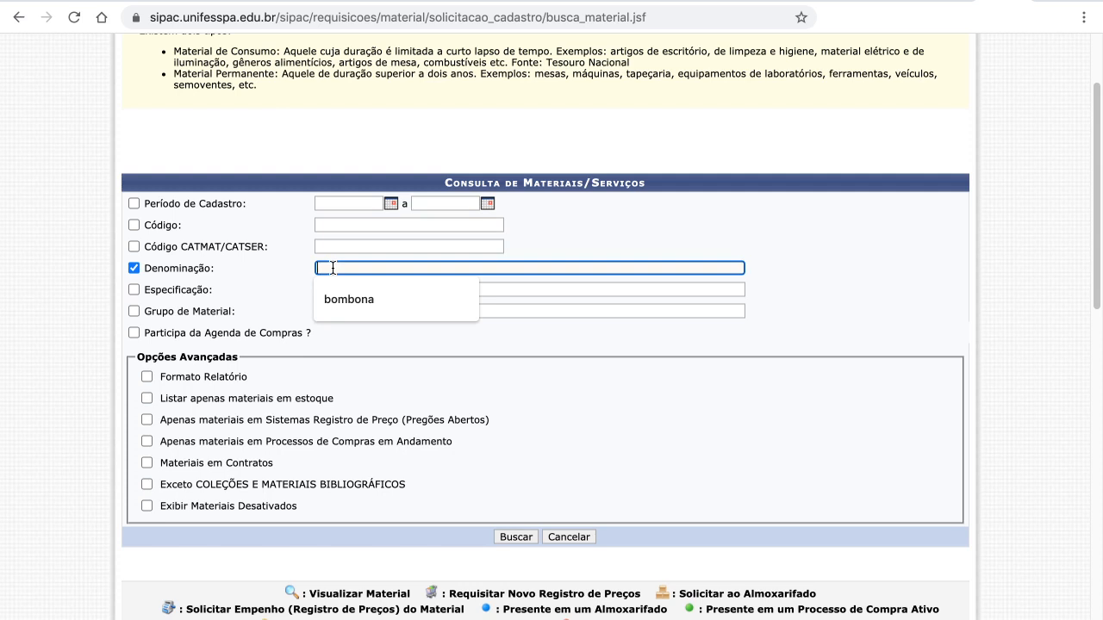
type("I")
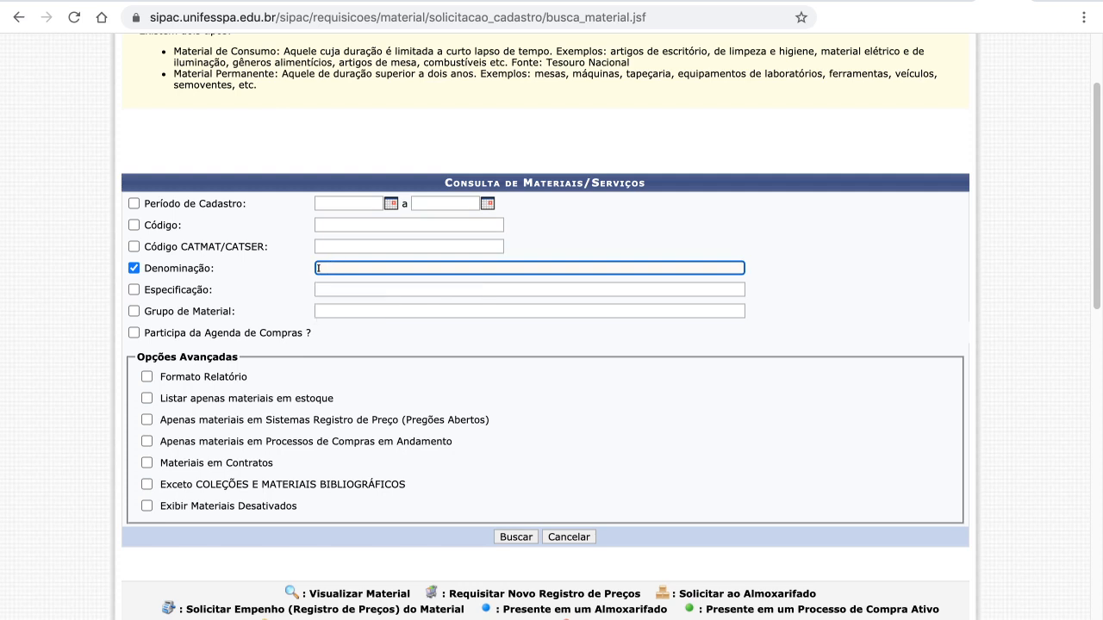
type("MPRESSAO DE LI")
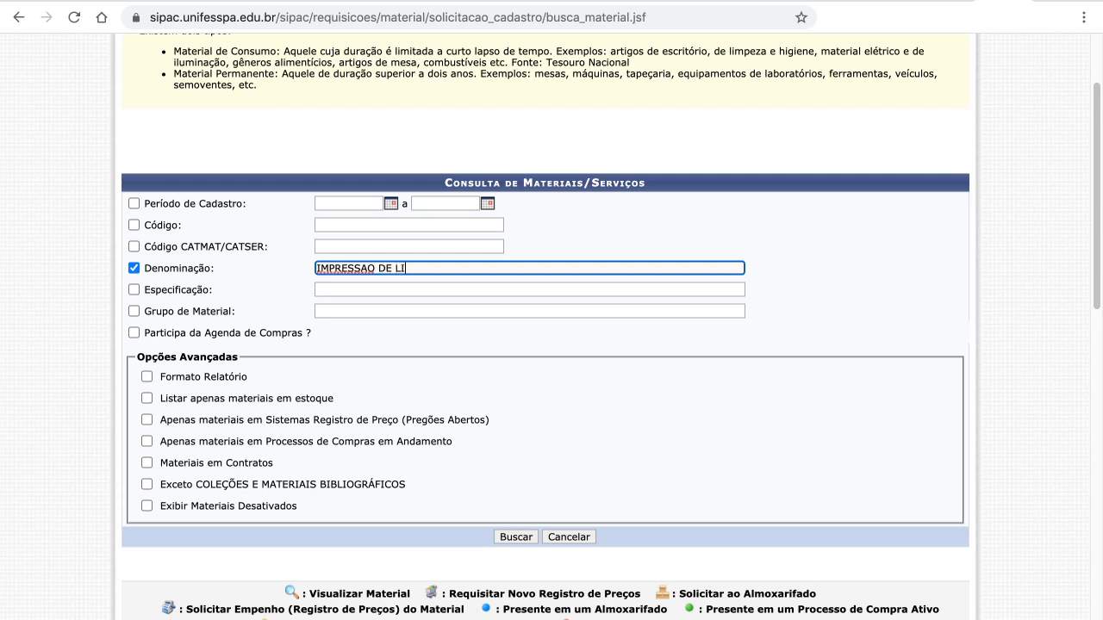
type("VRO")
left_click(517, 538)
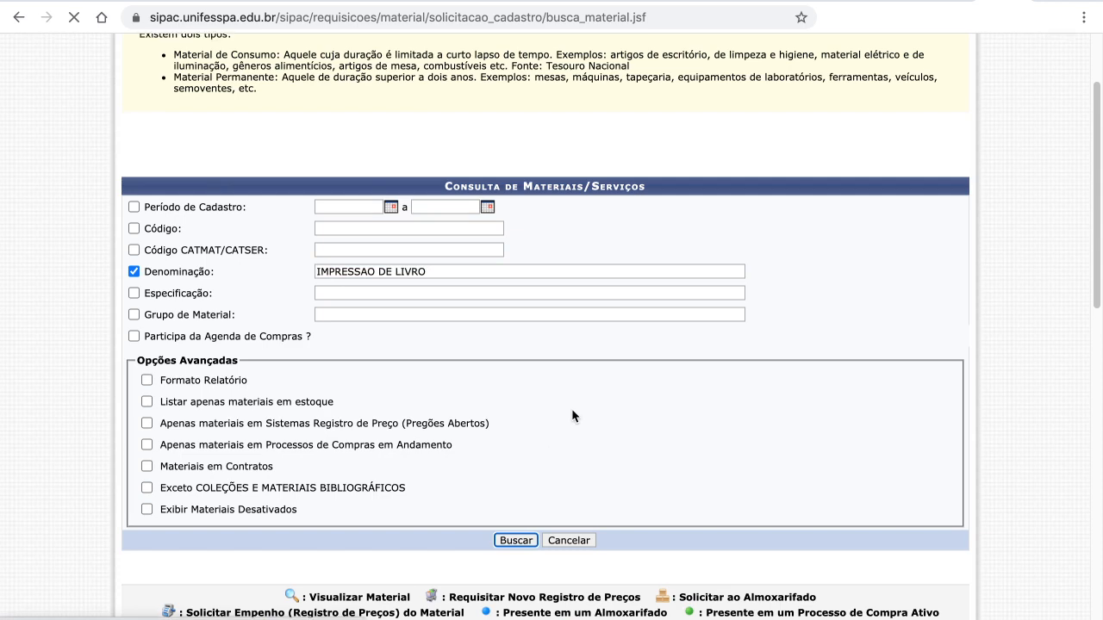
Expand the full specification of each book-printing service found and read through the descriptions.
scroll(573, 416, "down", 2)
scroll(573, 416, "down", 3)
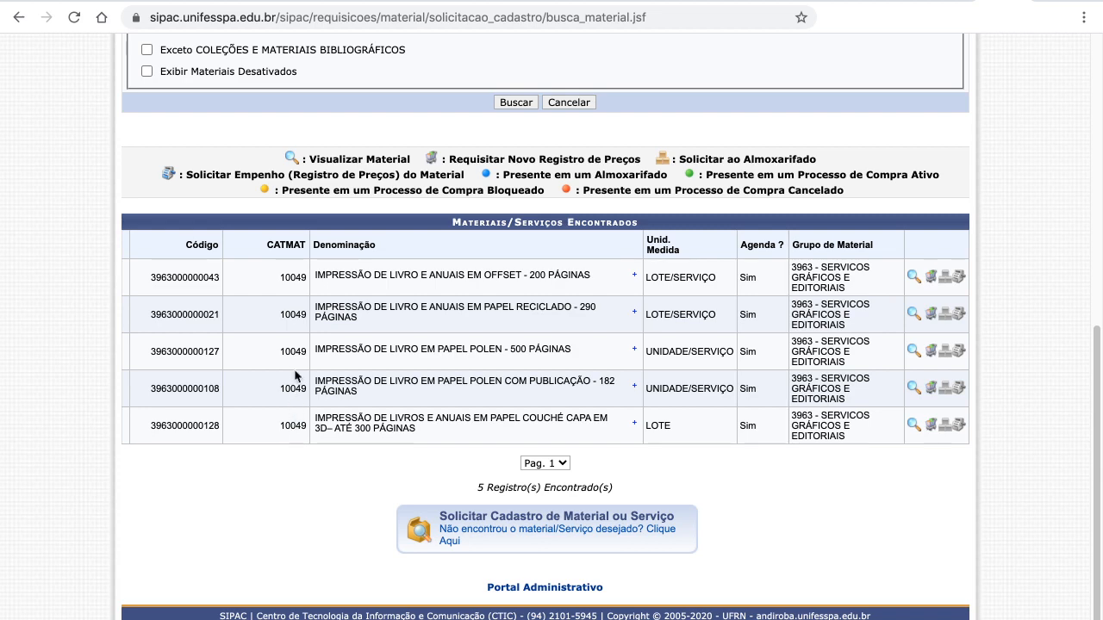
left_click(634, 277)
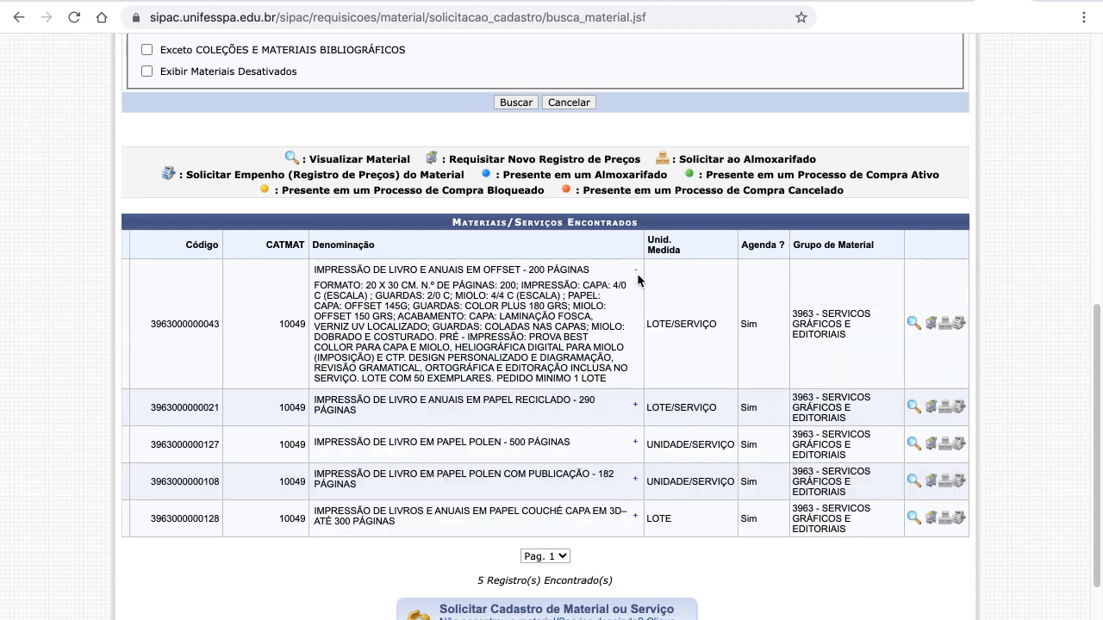
left_click(636, 405)
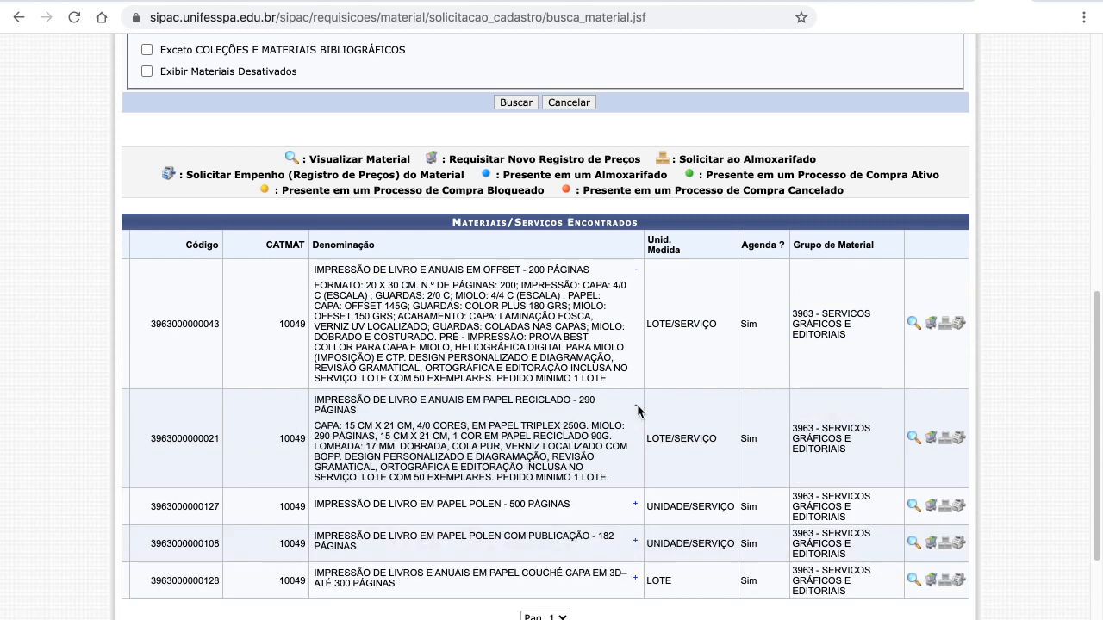
scroll(636, 413, "down", 1)
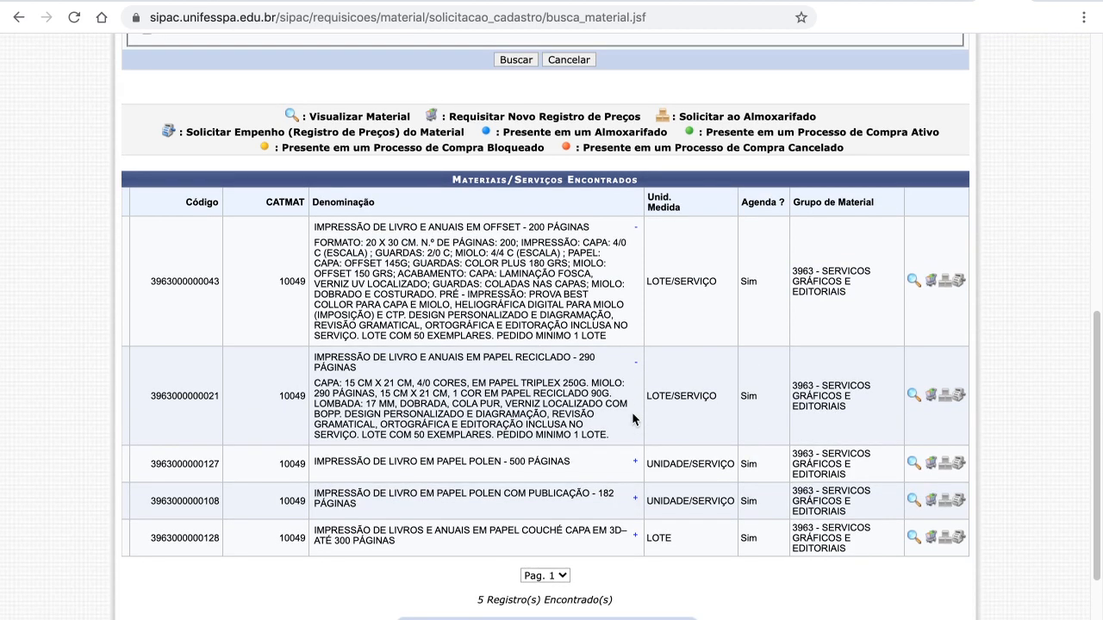
left_click(635, 458)
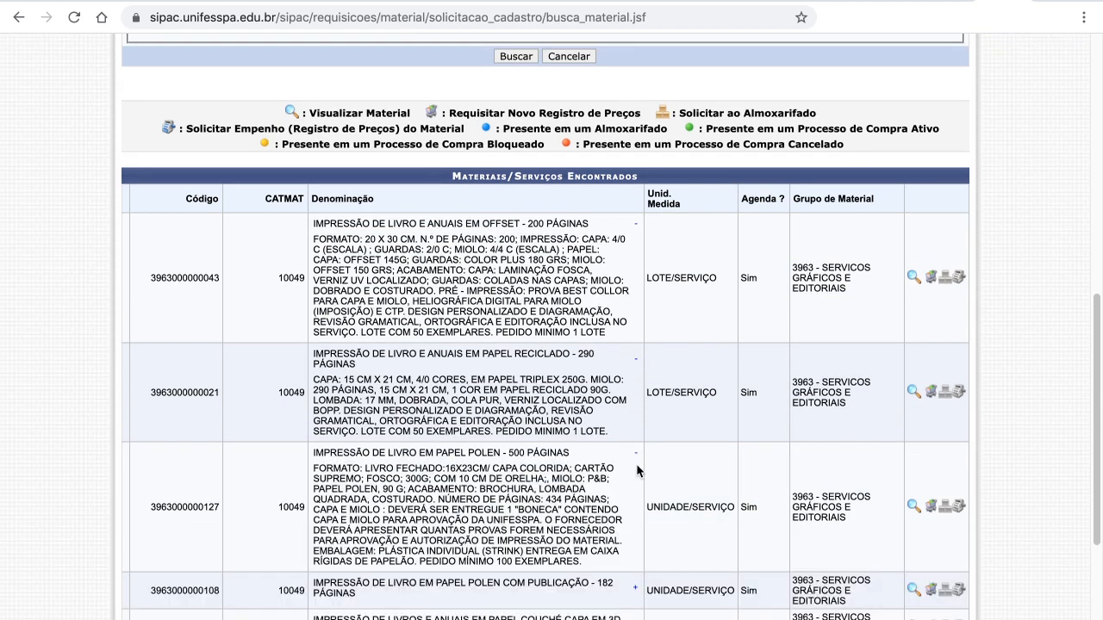
scroll(638, 466, "down", 1)
scroll(636, 464, "down", 2)
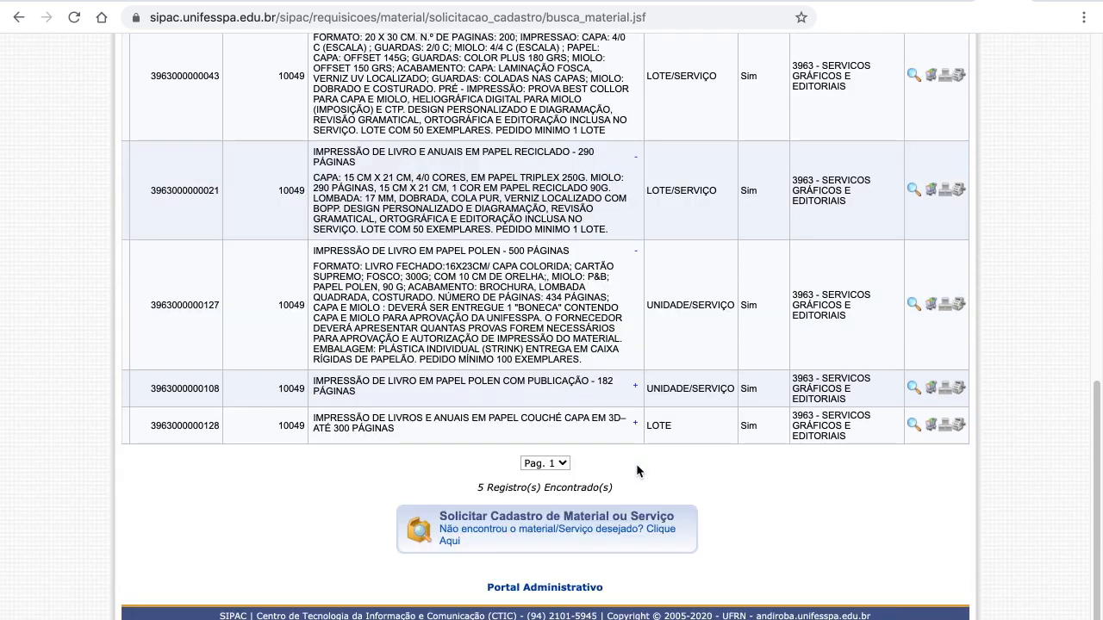
left_click(636, 388)
scroll(640, 419, "down", 1)
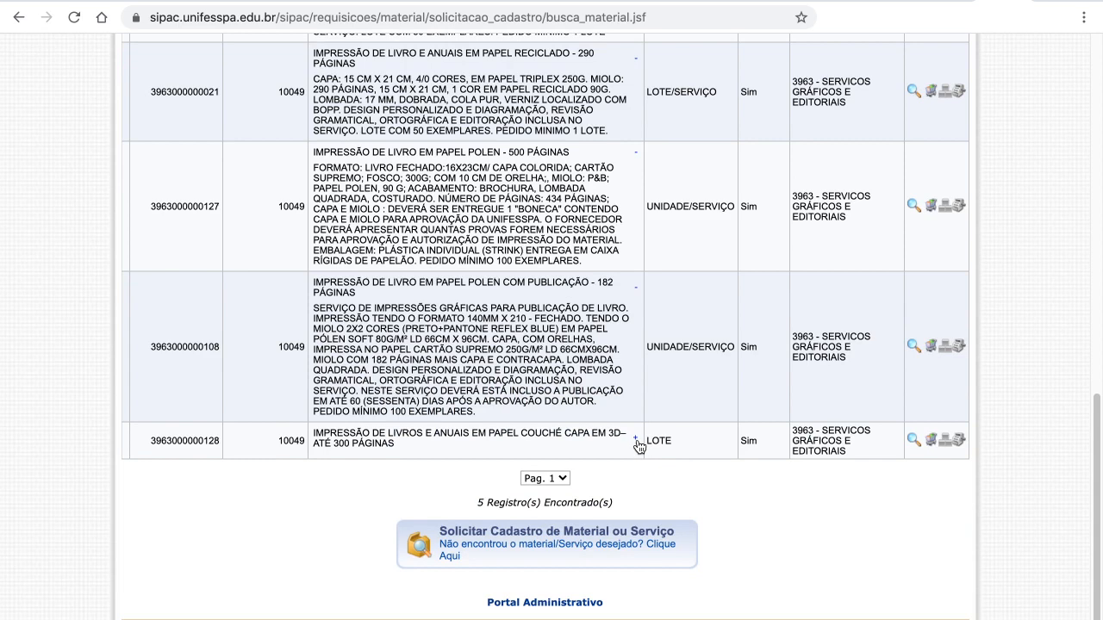
left_click(636, 440)
scroll(647, 461, "down", 1)
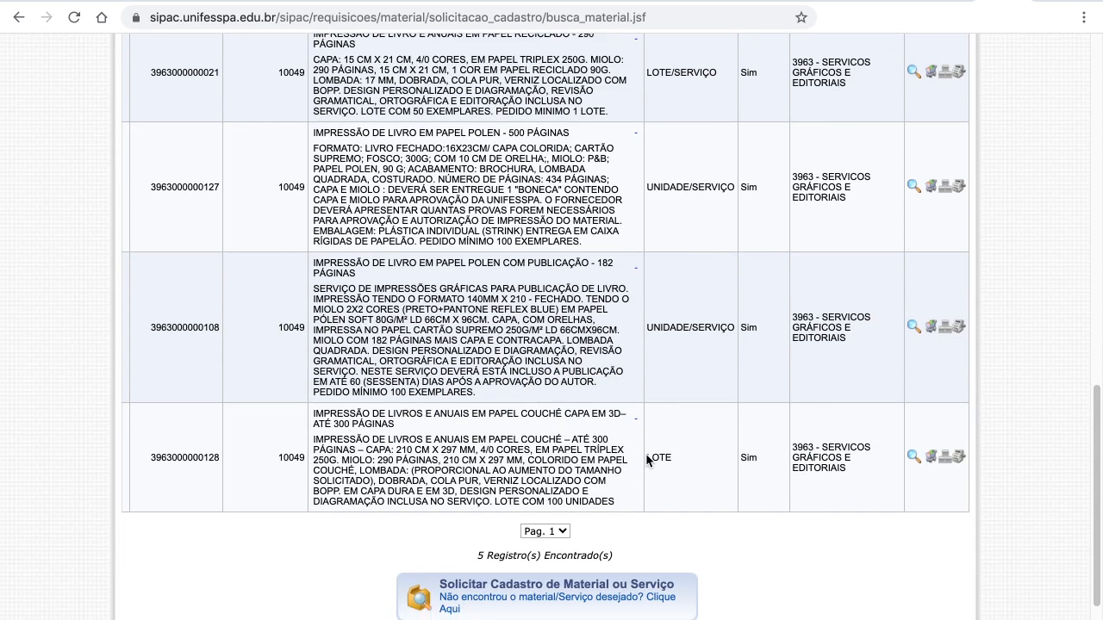
Start a new material or service registration request and choose Serviços Pessoa Jurídica as its type.
scroll(647, 461, "down", 2)
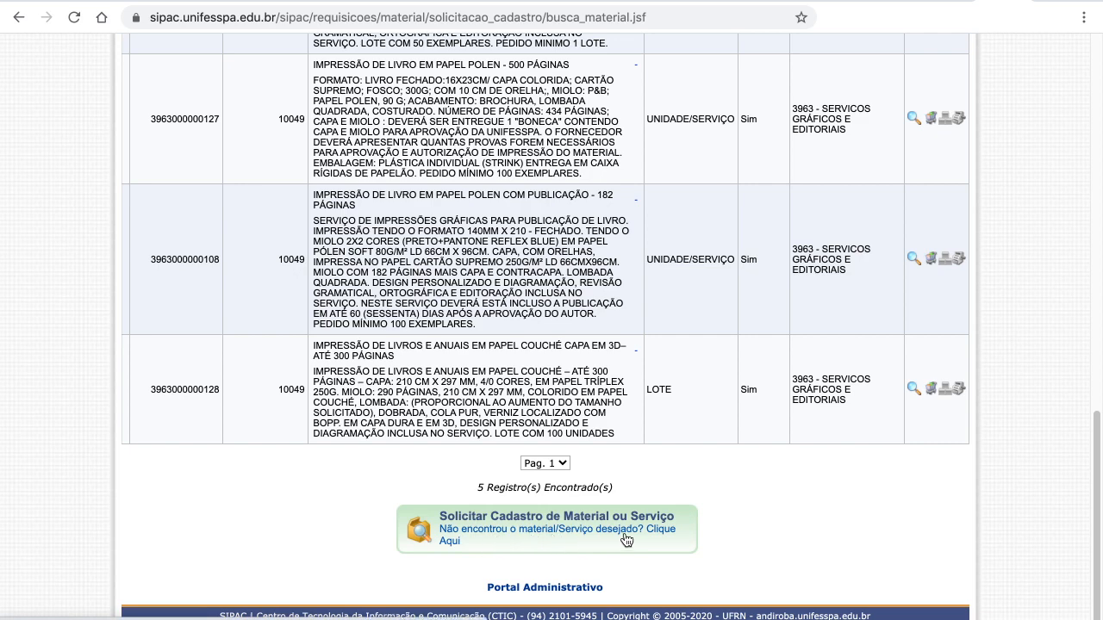
left_click(626, 541)
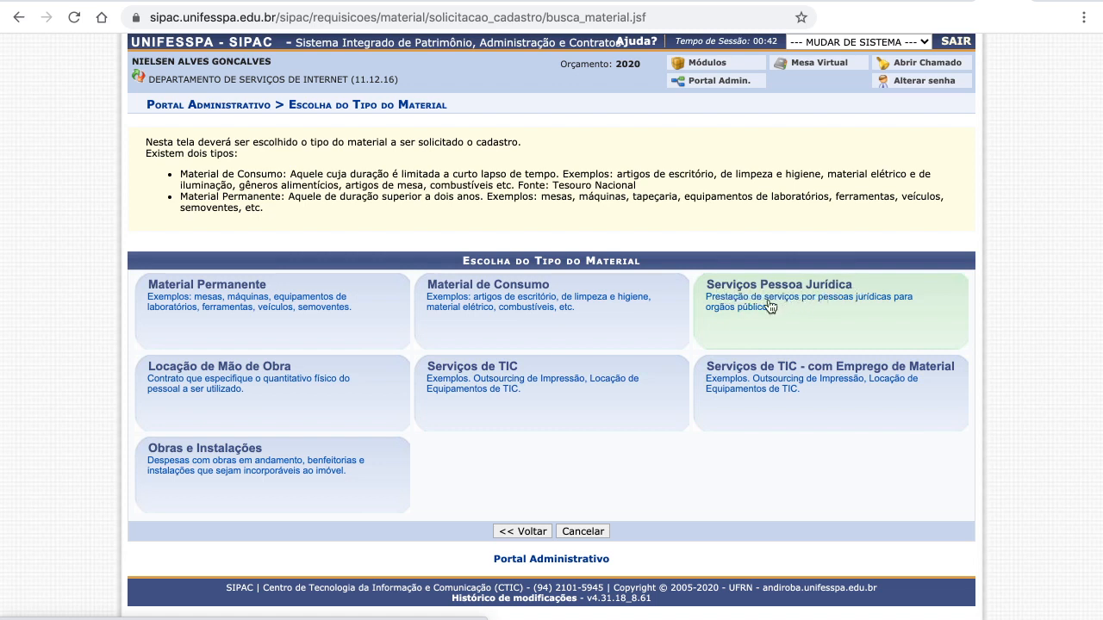
left_click(834, 313)
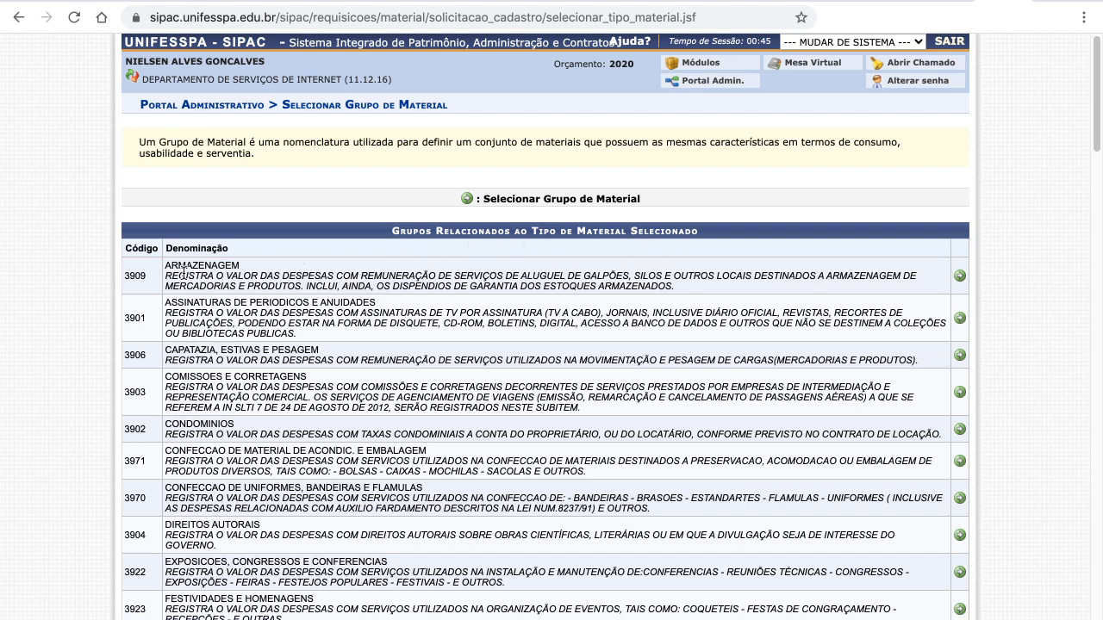
Find the group 3963 SERVICOS GRÁFICOS E EDITORIAIS among the related groups, check its description and select it.
scroll(174, 329, "down", 1)
scroll(174, 330, "down", 4)
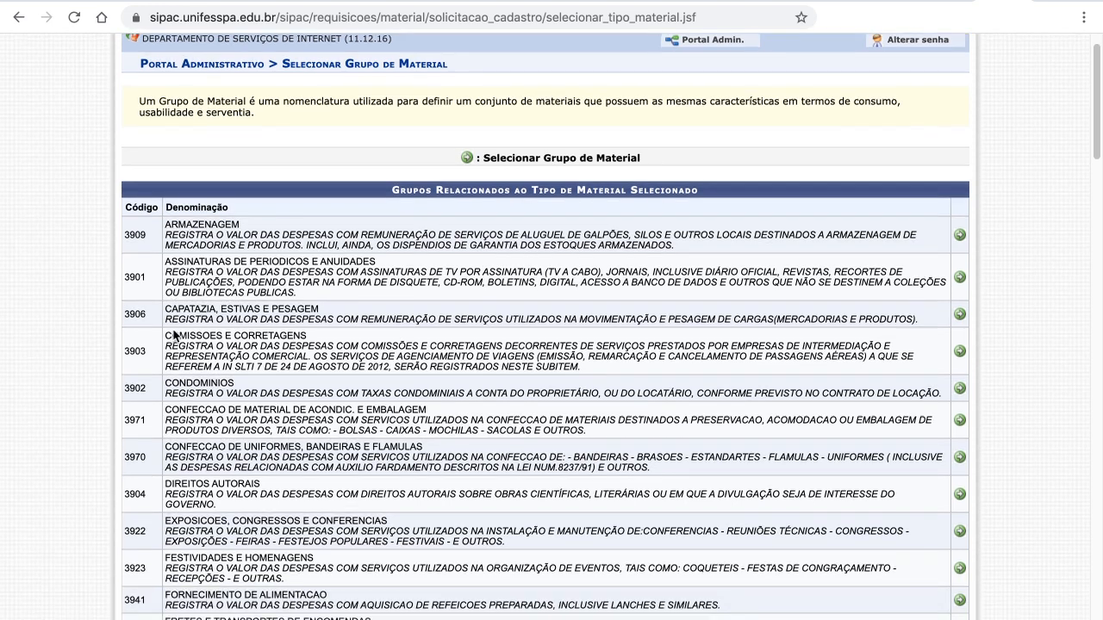
scroll(173, 334, "down", 10)
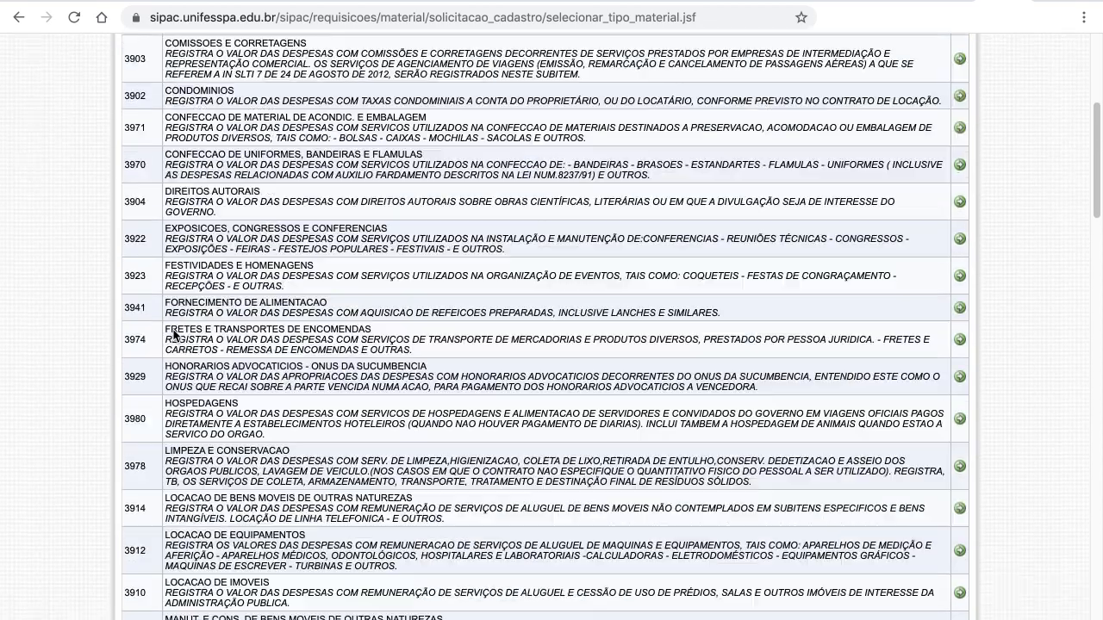
scroll(174, 332, "down", 6)
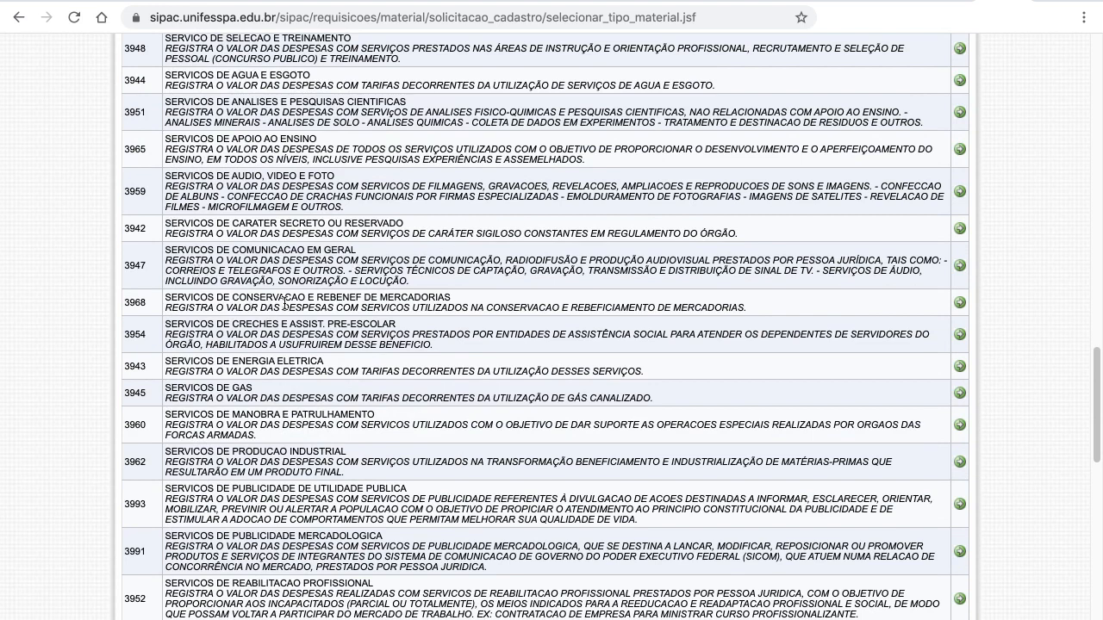
scroll(246, 434, "down", 2)
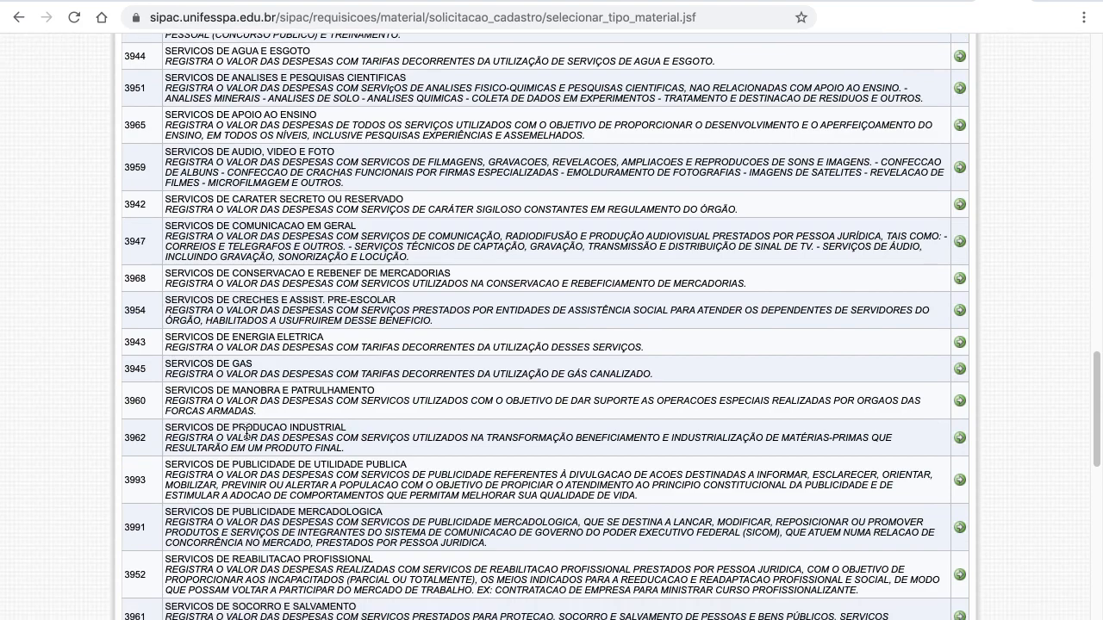
scroll(247, 434, "down", 2)
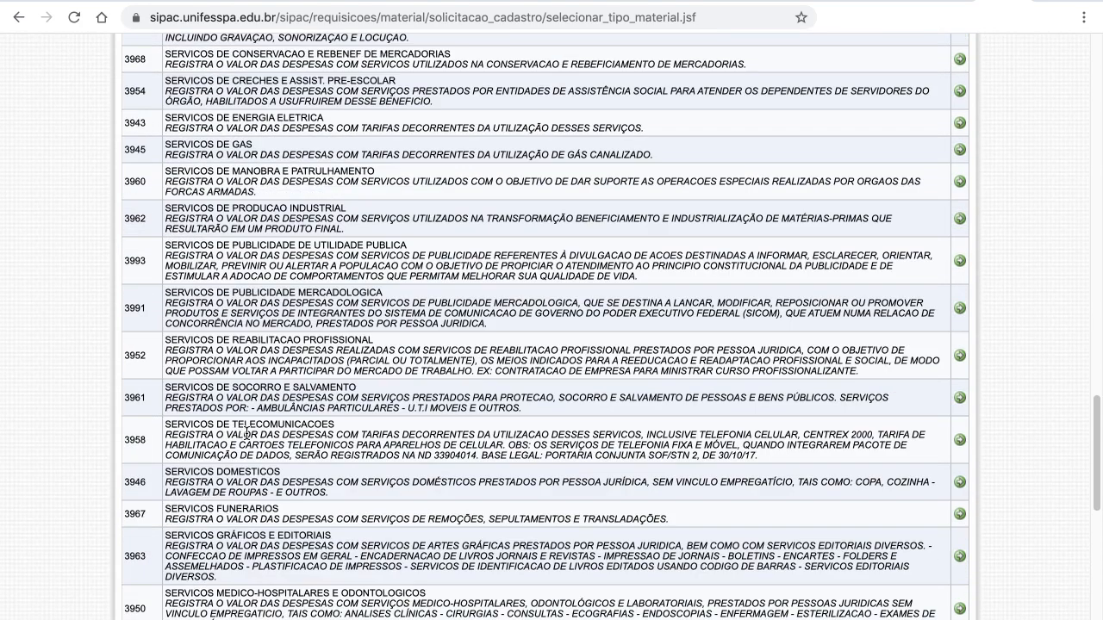
scroll(246, 434, "down", 1)
scroll(246, 434, "down", 2)
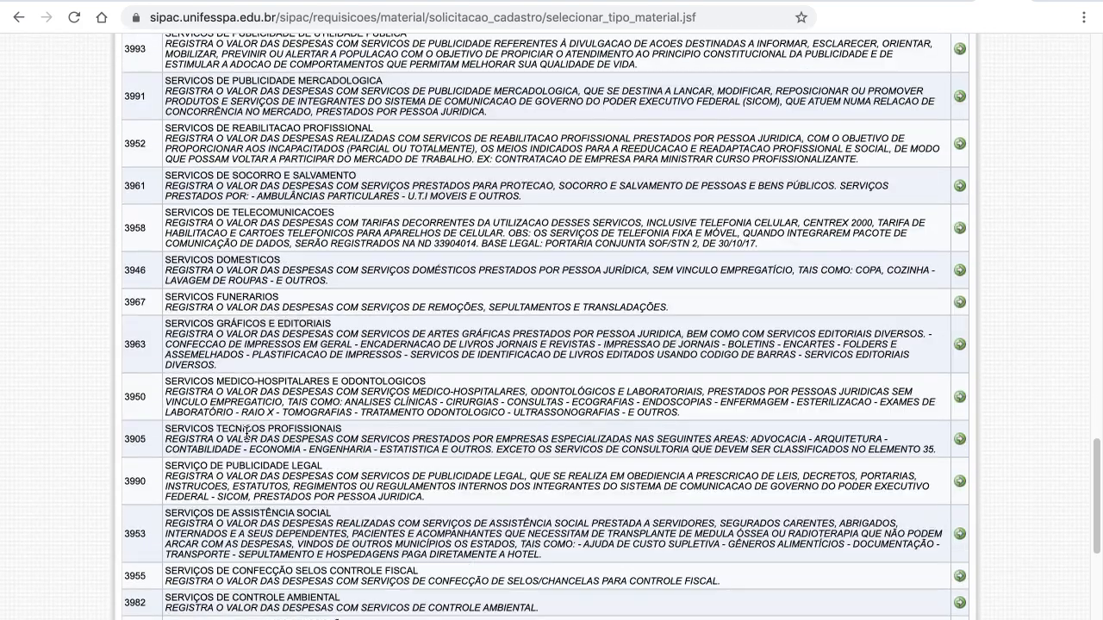
scroll(247, 434, "down", 4)
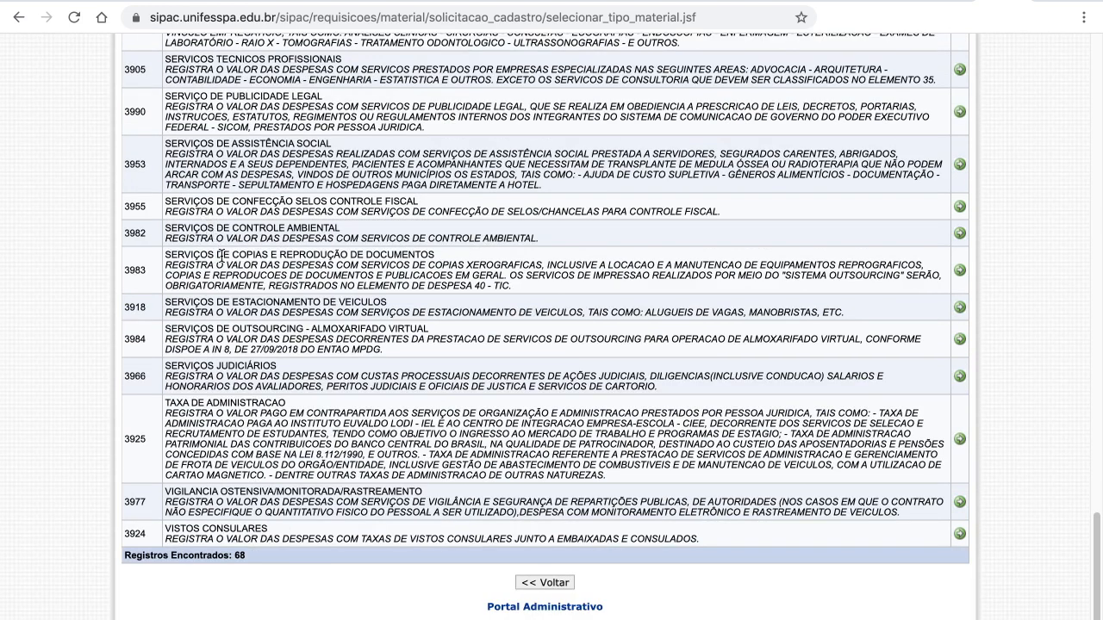
scroll(222, 255, "up", 1)
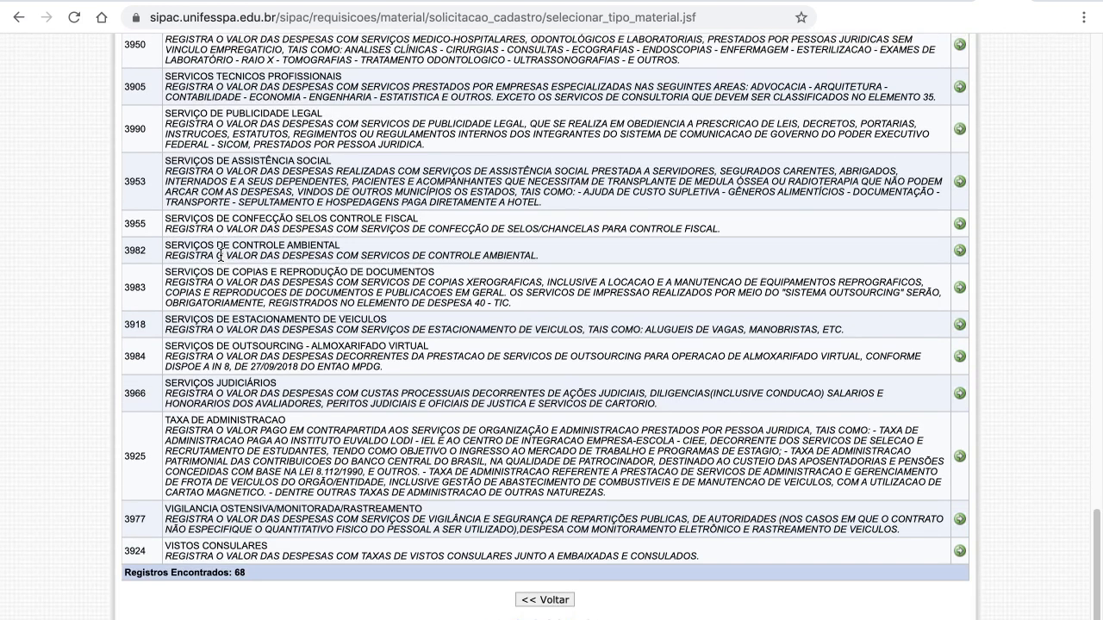
scroll(221, 255, "up", 3)
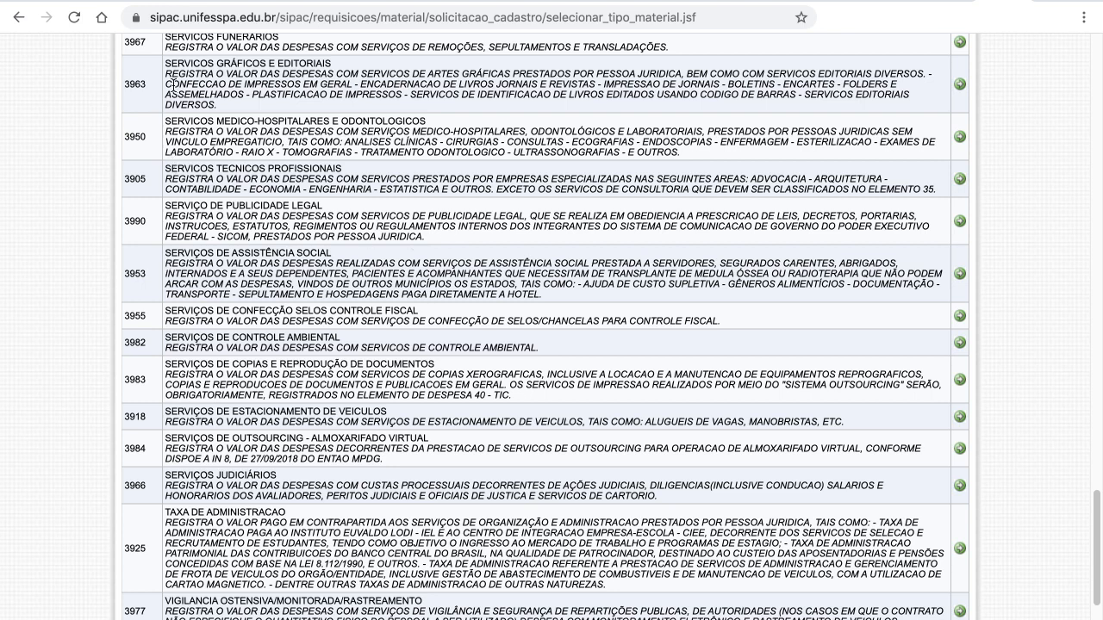
left_click_drag(166, 74, 237, 111)
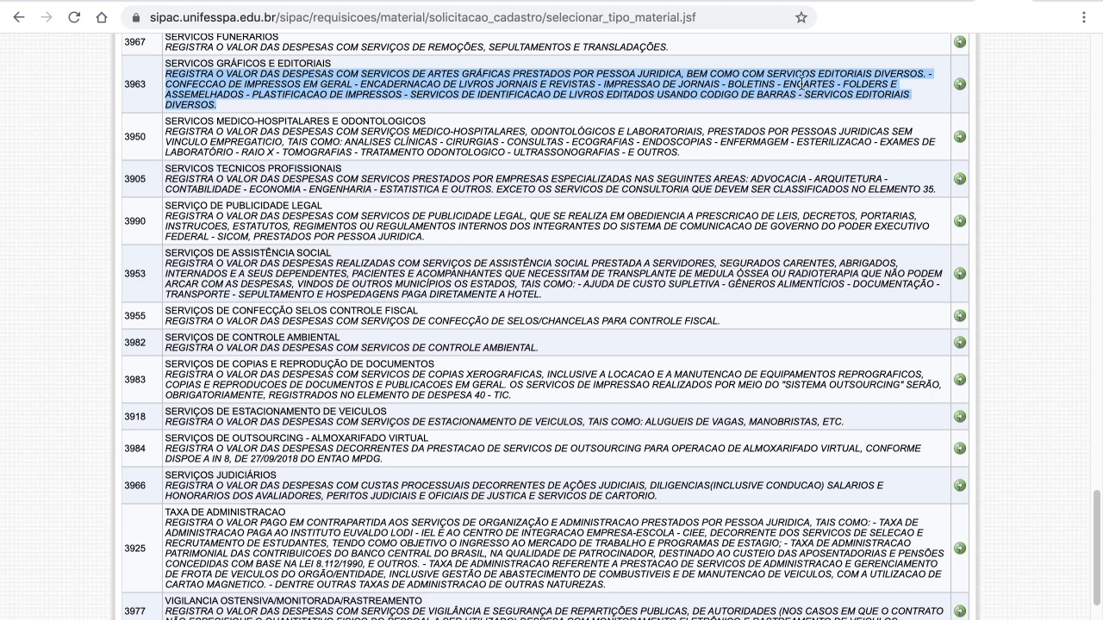
left_click(961, 84)
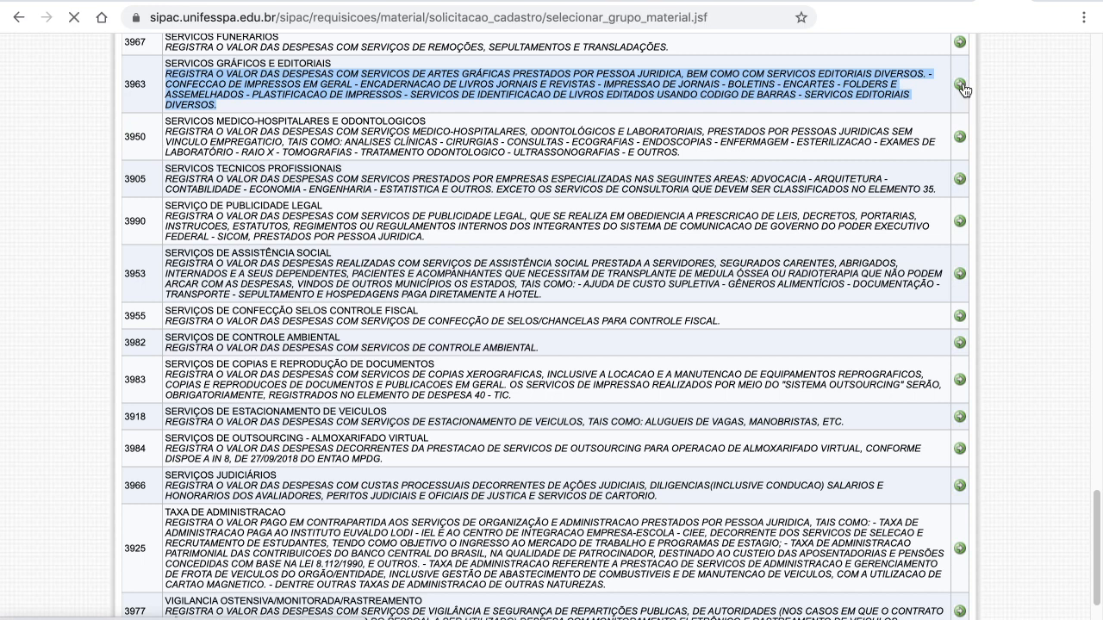
Look over the material information form for group 3963 and begin the Denominação with "IMPRESSAO DE LIVRO".
scroll(616, 236, "down", 1)
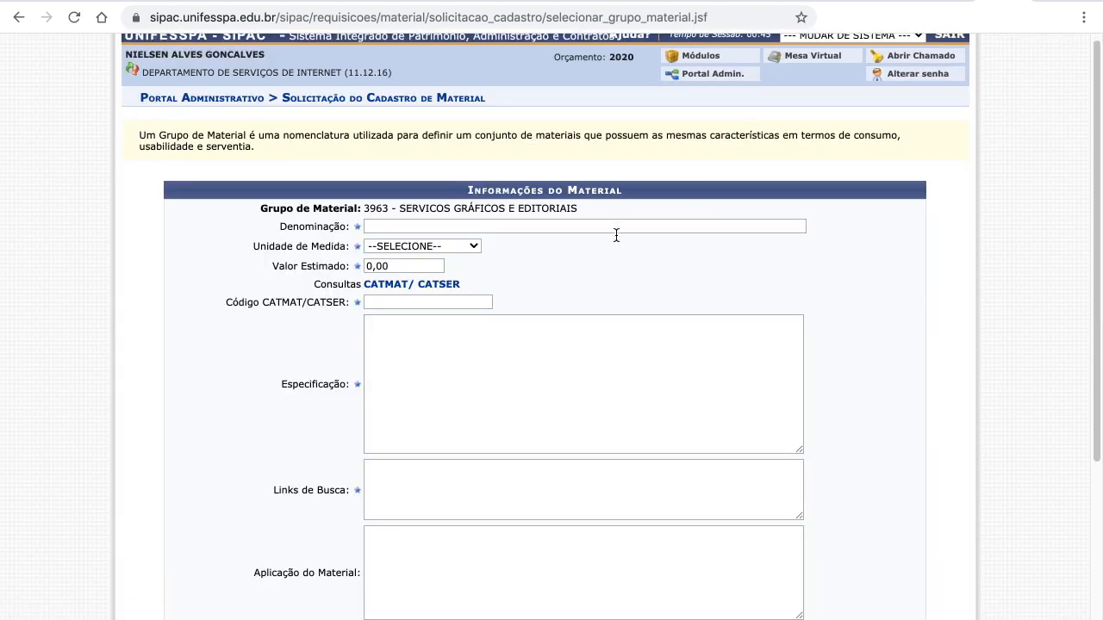
scroll(616, 236, "down", 5)
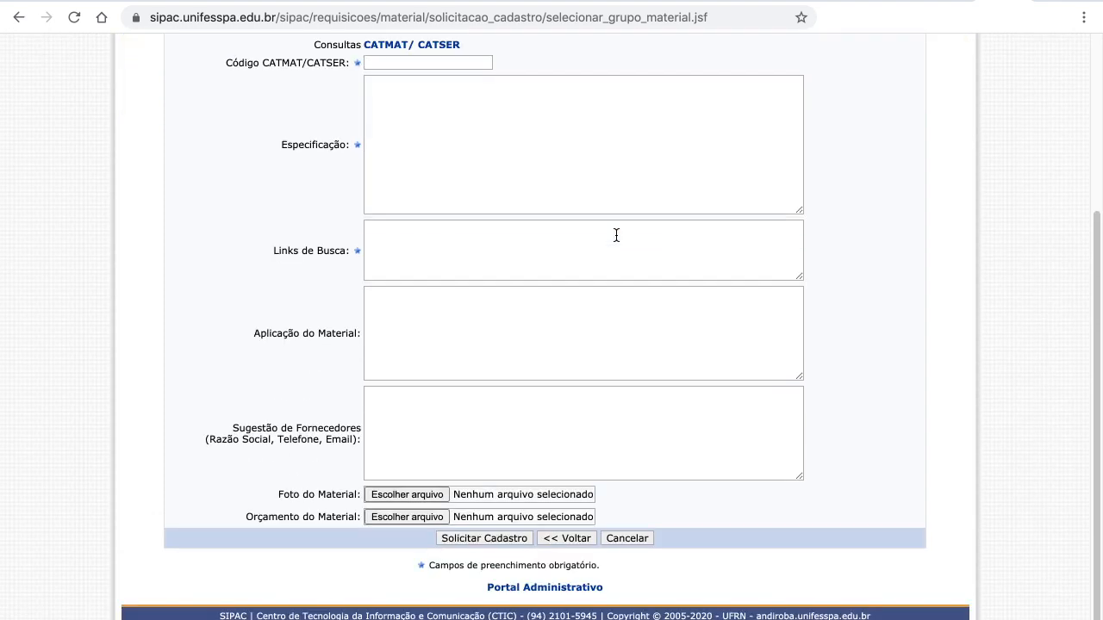
scroll(616, 235, "up", 5)
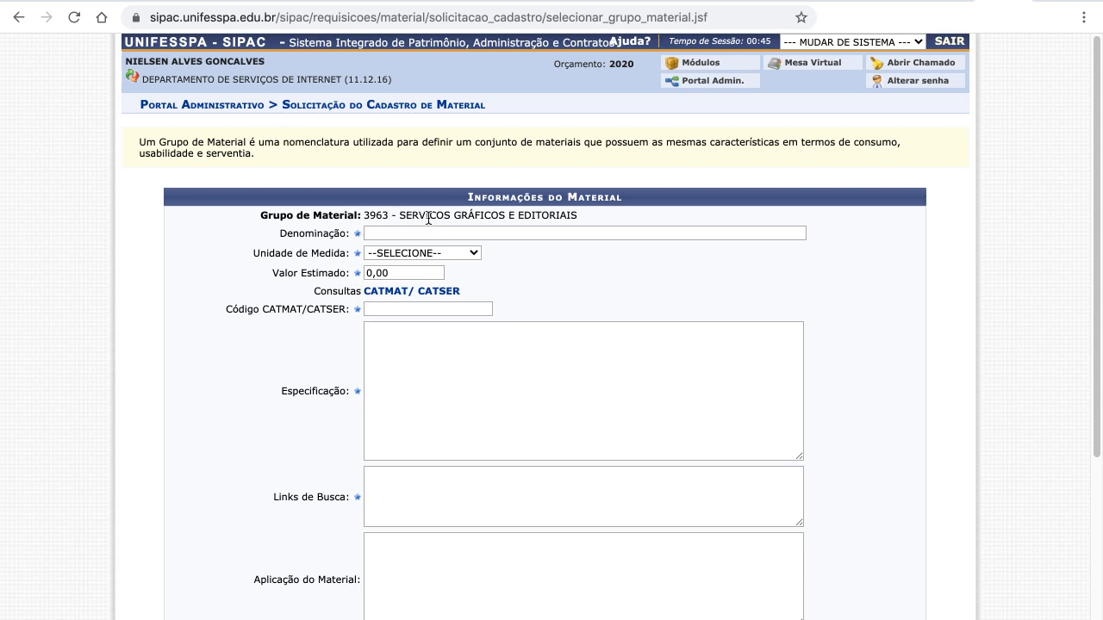
left_click_drag(587, 214, 360, 216)
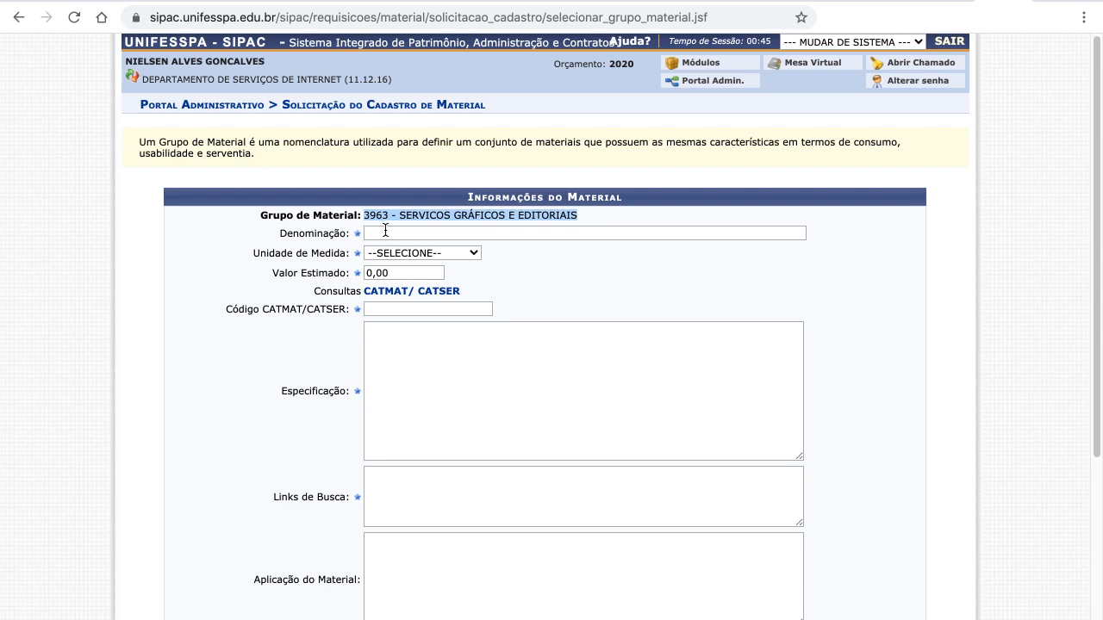
left_click(385, 230)
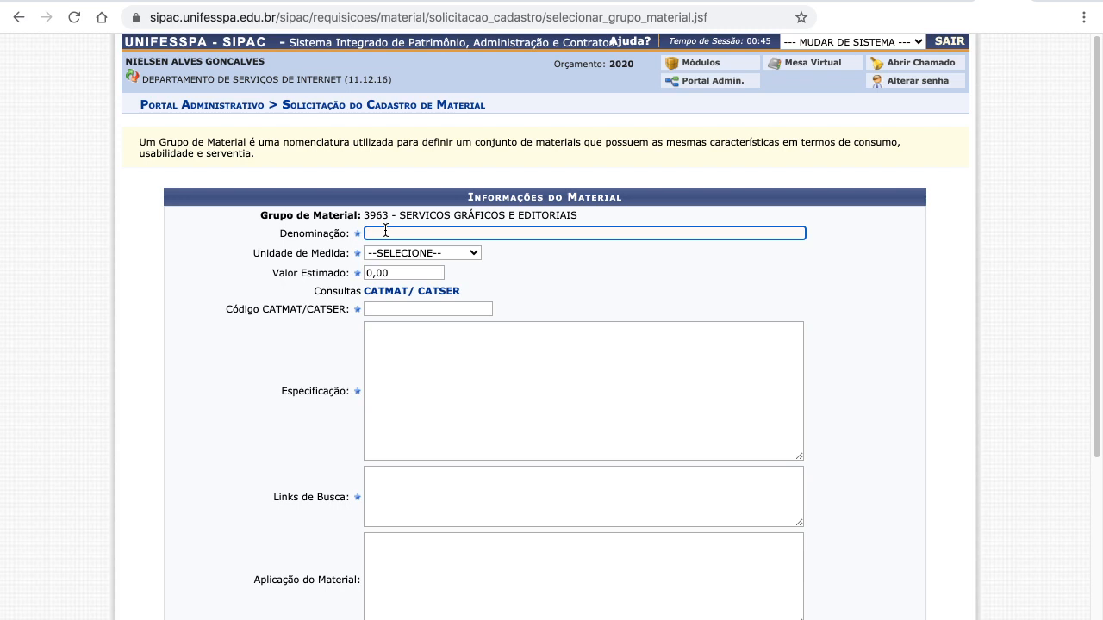
type("IMPRE")
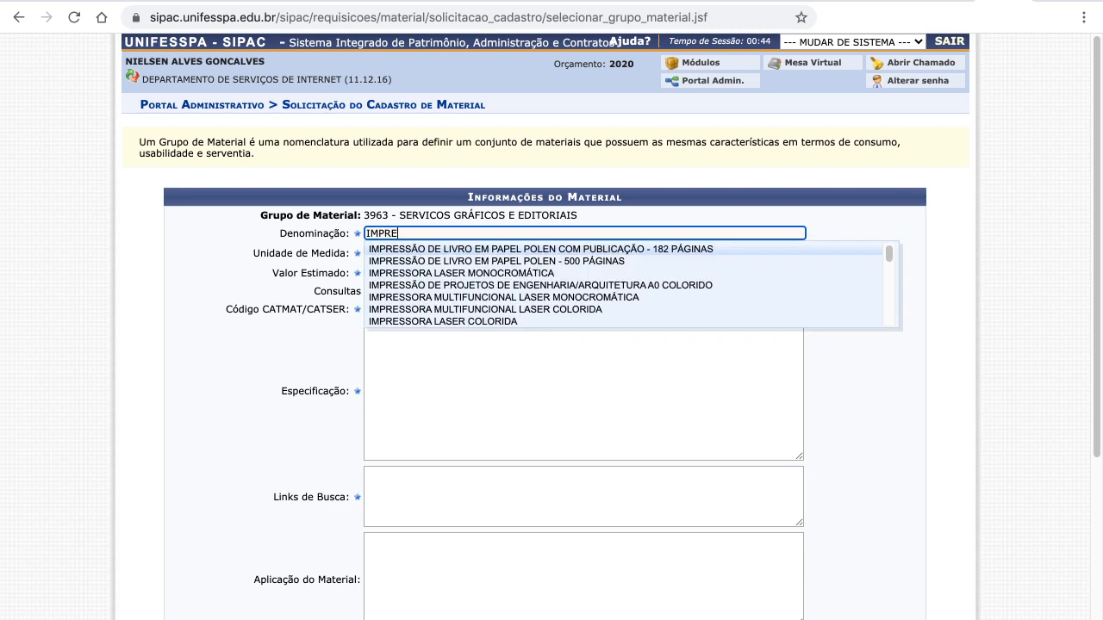
type("SSAO DE LIVRO")
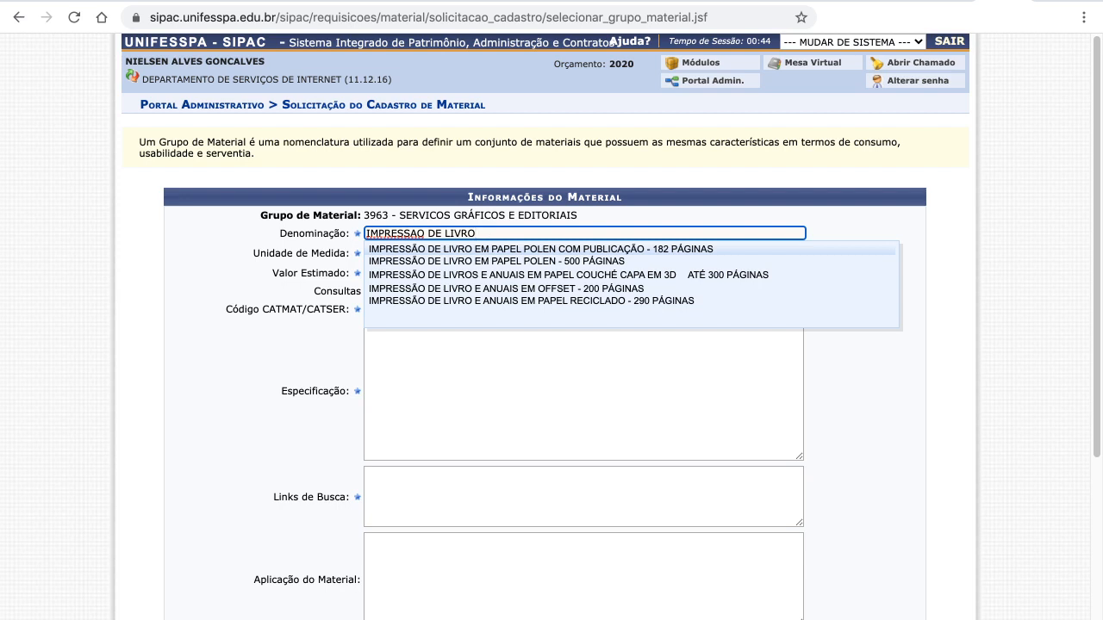
type("CO")
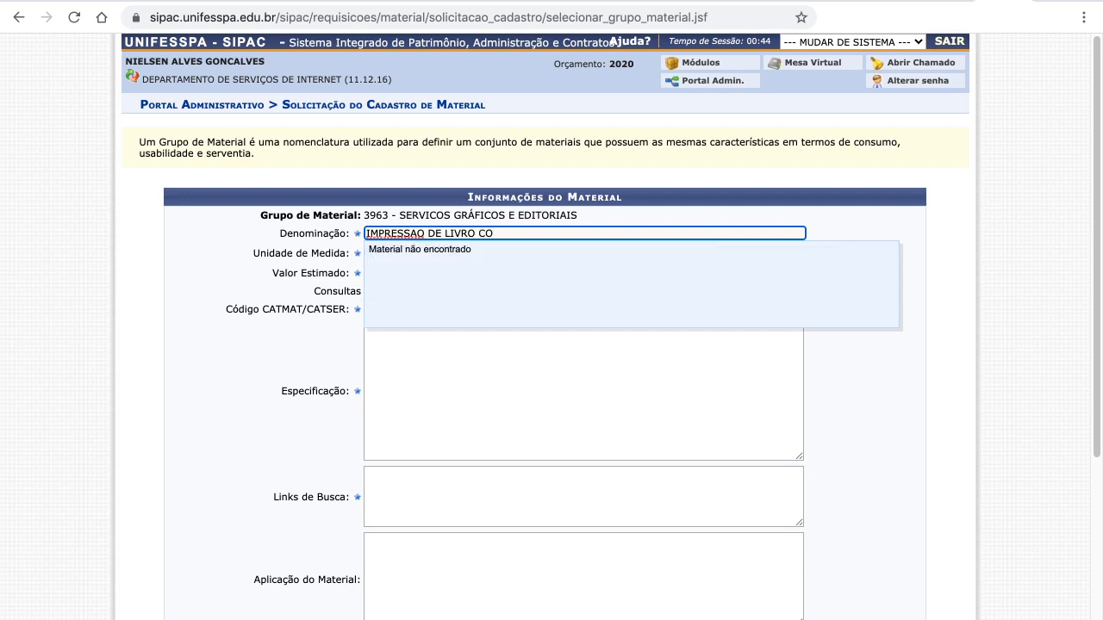
type("LORIDO COM ATE ")
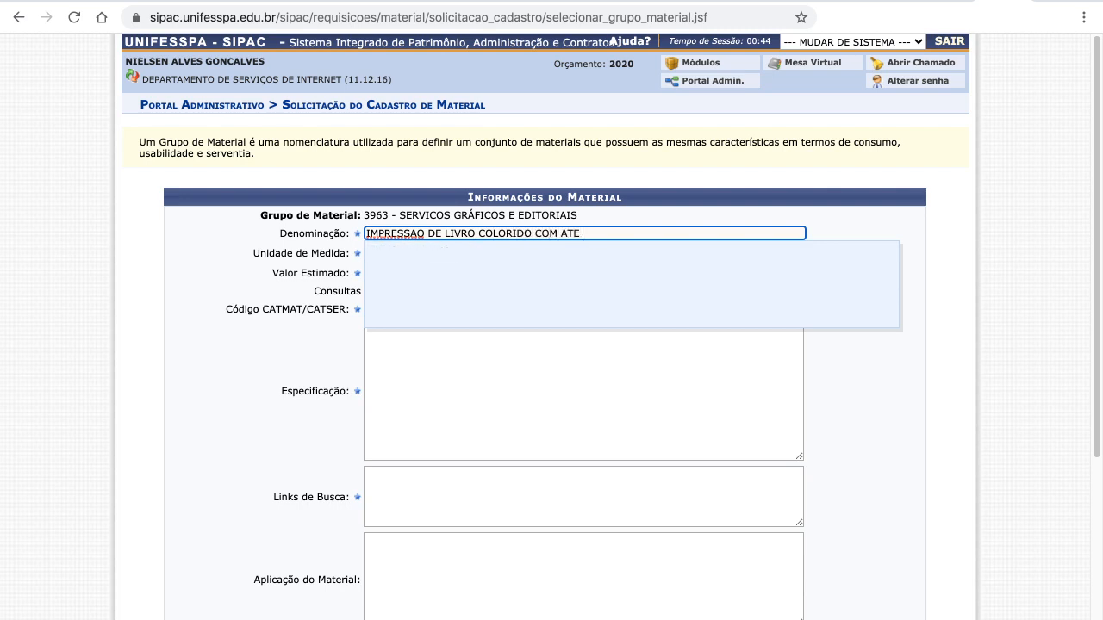
type("200 FOLH")
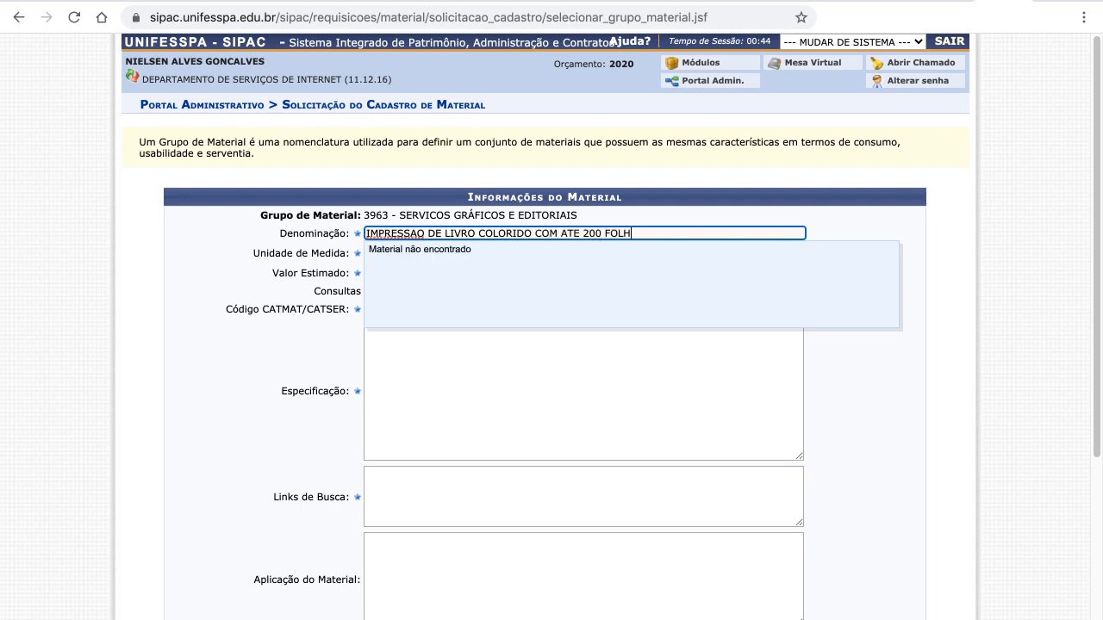
type("AS")
key("BackSpace")
key("BackSpace")
key("BackSpace")
key("BackSpace")
key("BackSpace")
key("BackSpace")
key("BackSpace")
key("BackSpace")
key("BackSpace")
key("BackSpace")
key("BackSpace")
key("BackSpace")
key("BackSpace")
key("BackSpace")
key("BackSpace")
key("BackSpace")
key("BackSpace")
key("BackSpace")
key("BackSpace")
key("BackSpace")
key("BackSpace")
key("BackSpace")
key("BackSpace")
key("BackSpace")
key("BackSpace")
key("BackSpace")
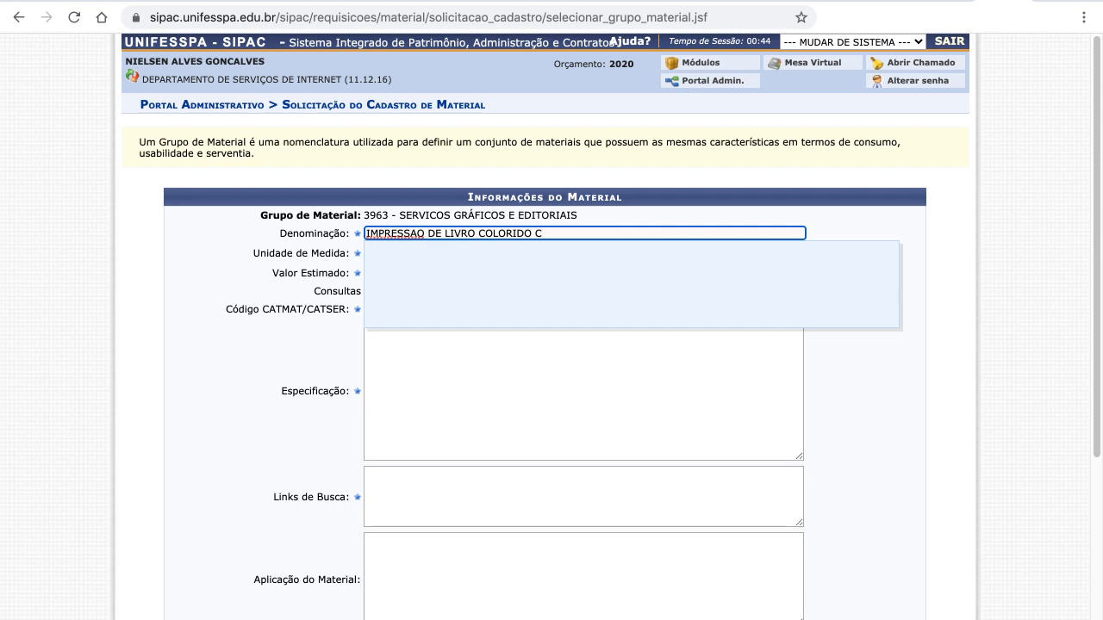
key("BackSpace")
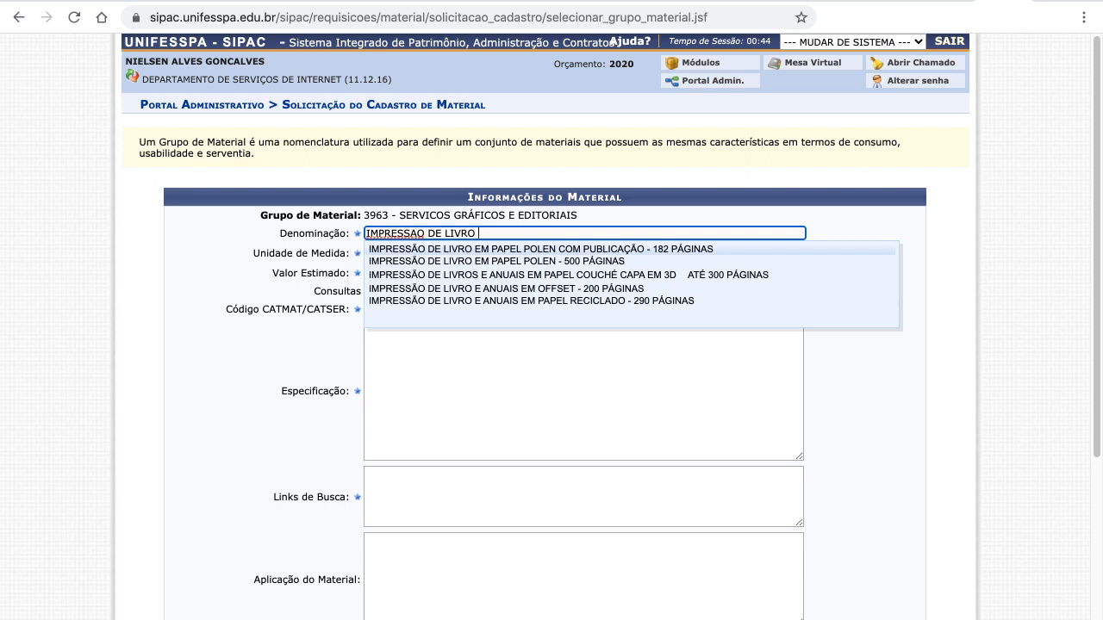
Complete the Denominação so that it reads "IMPRESSAO DE LIVRO COLORIDO EM TRIPLEX".
type("COLORIDO EM TR")
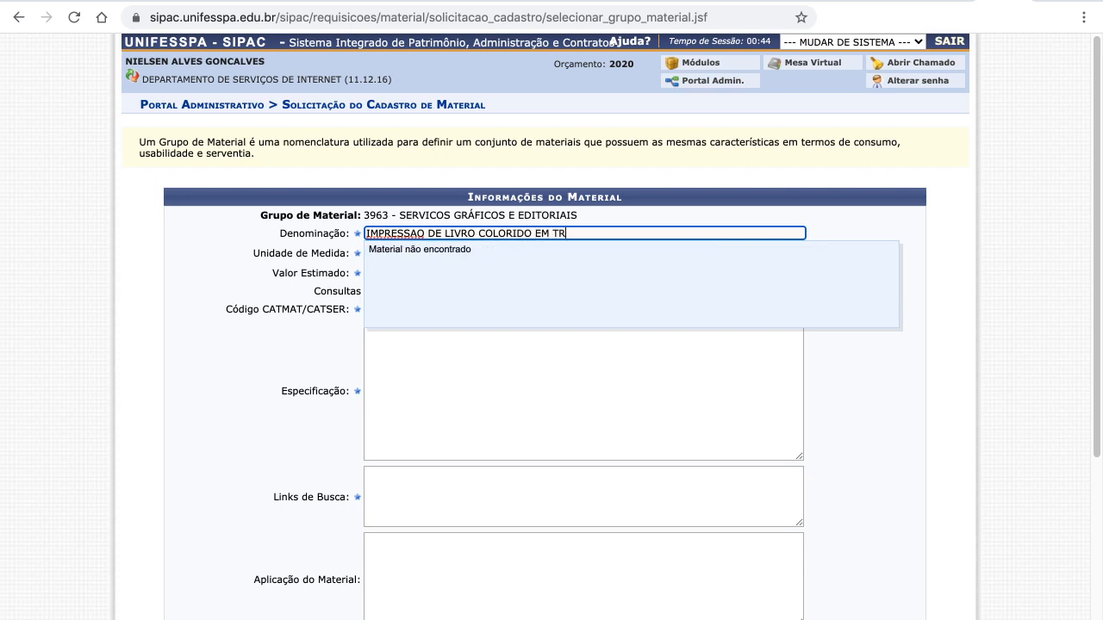
type("IPLEX")
left_click(872, 357)
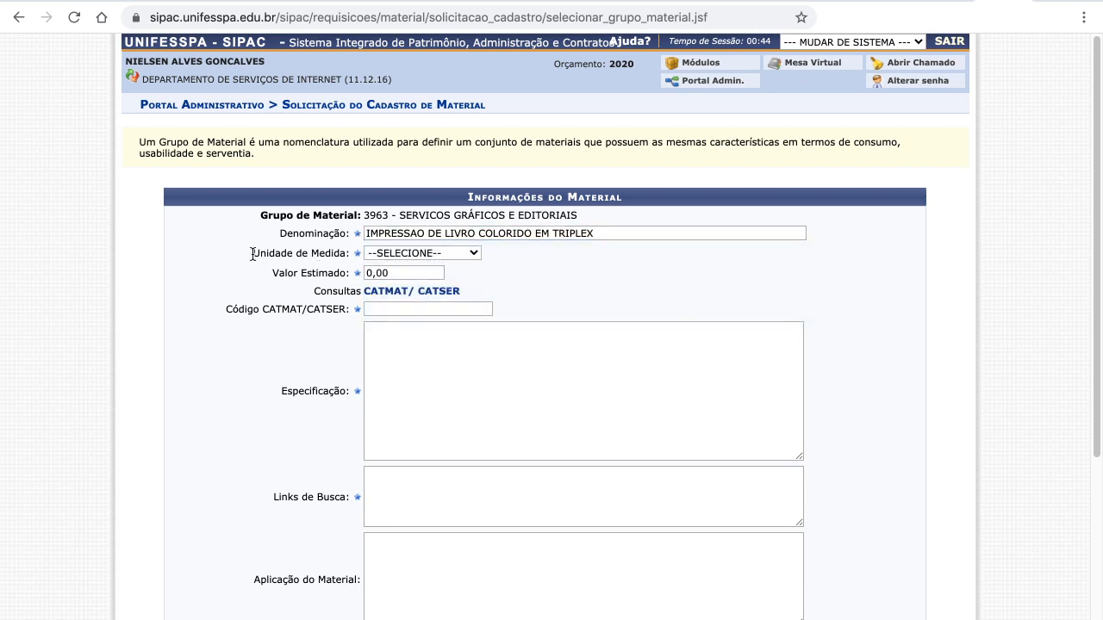
Look through the available units and set the Unidade de Medida to LOTE.
left_click_drag(254, 254, 358, 260)
left_click(535, 258)
left_click(471, 252)
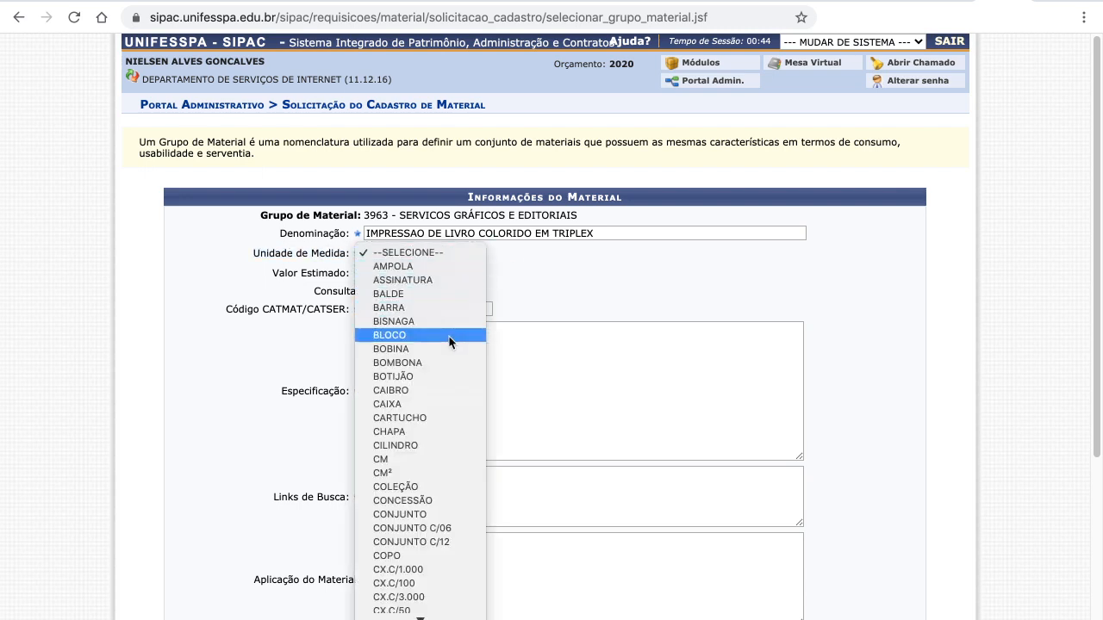
scroll(449, 337, "down", 3)
scroll(449, 336, "down", 5)
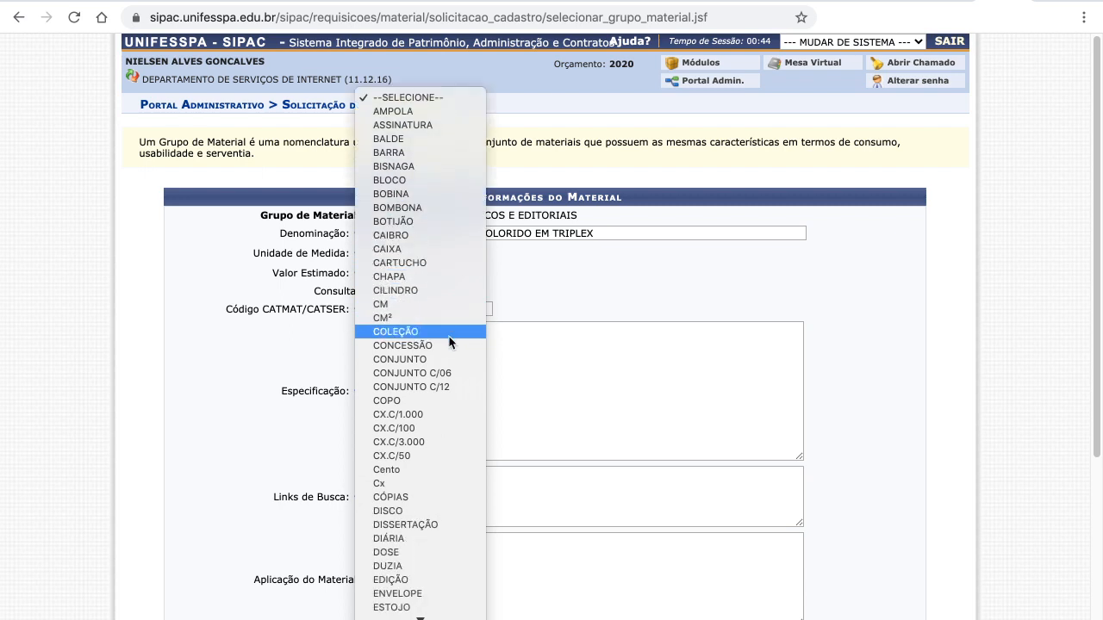
scroll(449, 342, "down", 4)
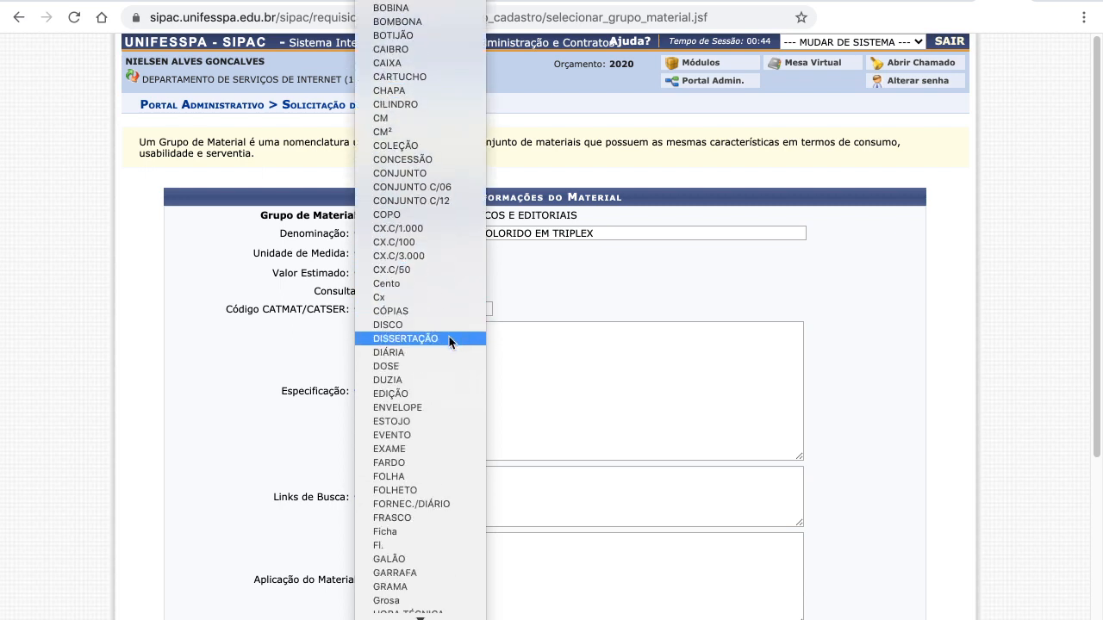
scroll(450, 343, "down", 5)
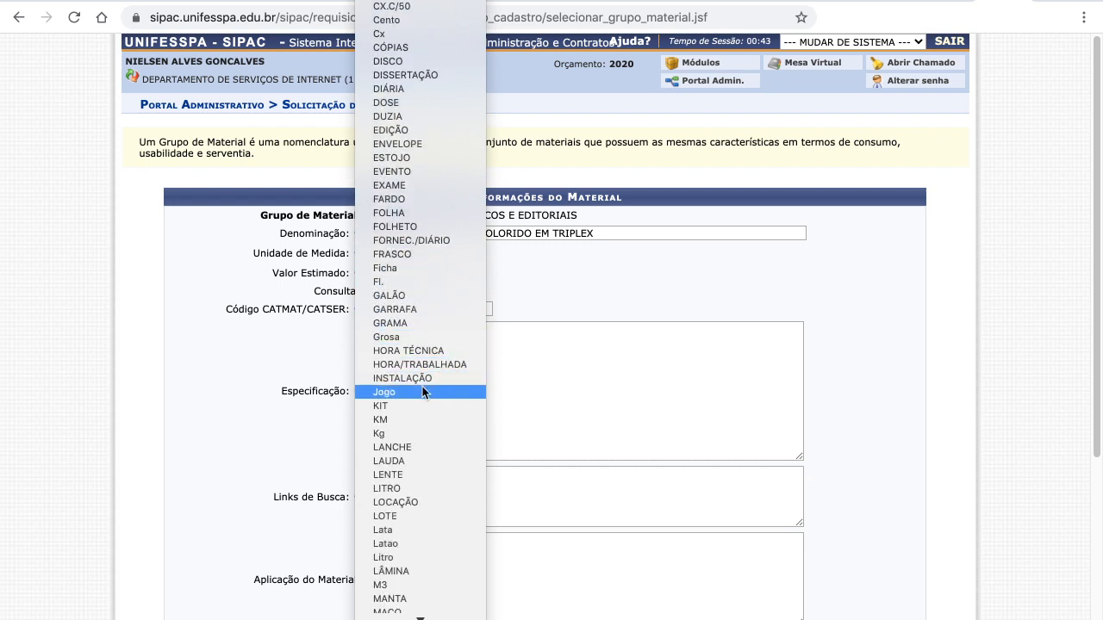
scroll(422, 396, "down", 1)
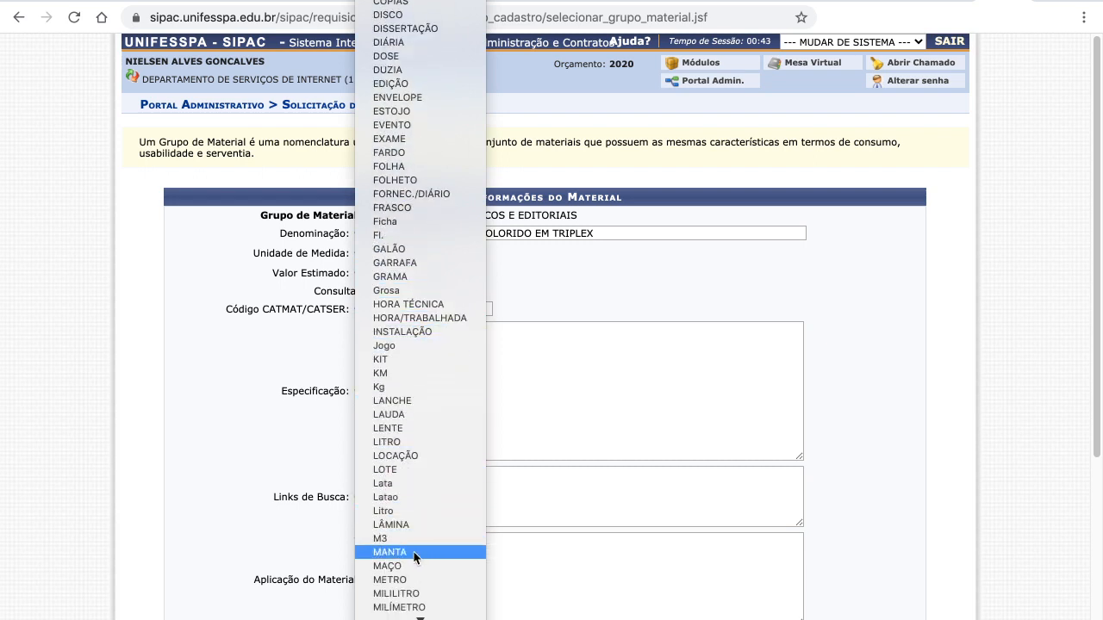
scroll(413, 579, "down", 2)
scroll(412, 589, "down", 2)
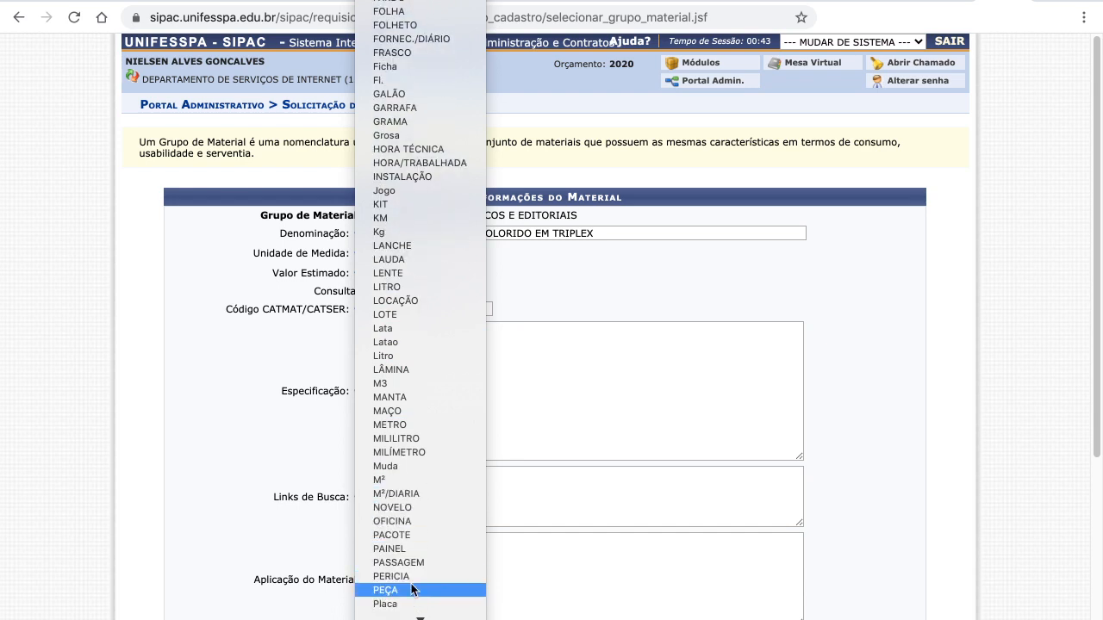
scroll(416, 460, "down", 2)
scroll(416, 460, "down", 7)
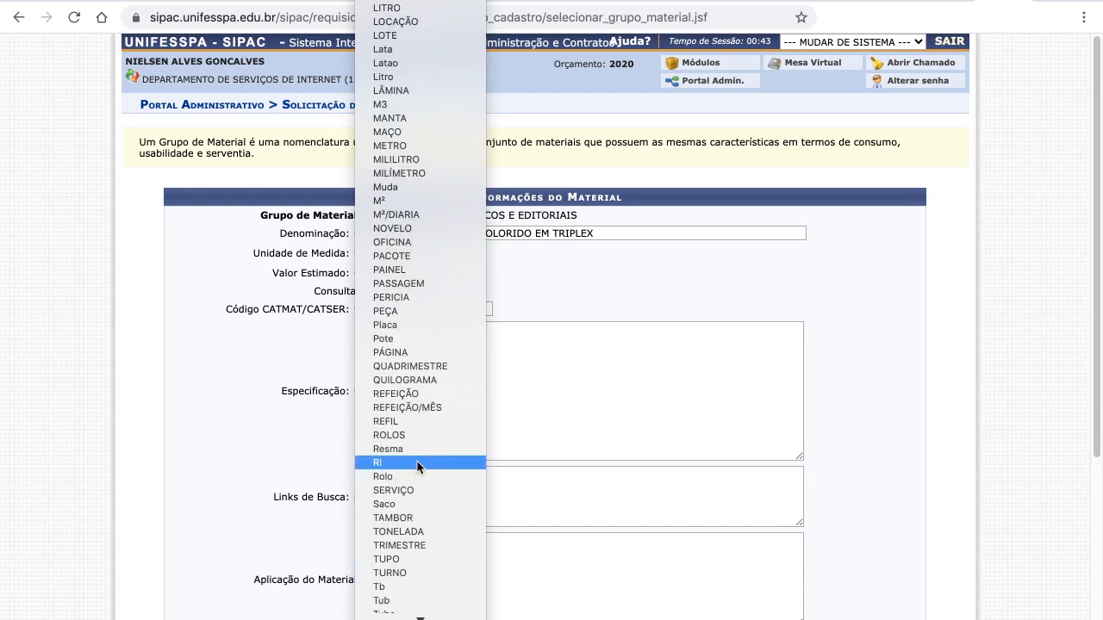
scroll(417, 461, "up", 11)
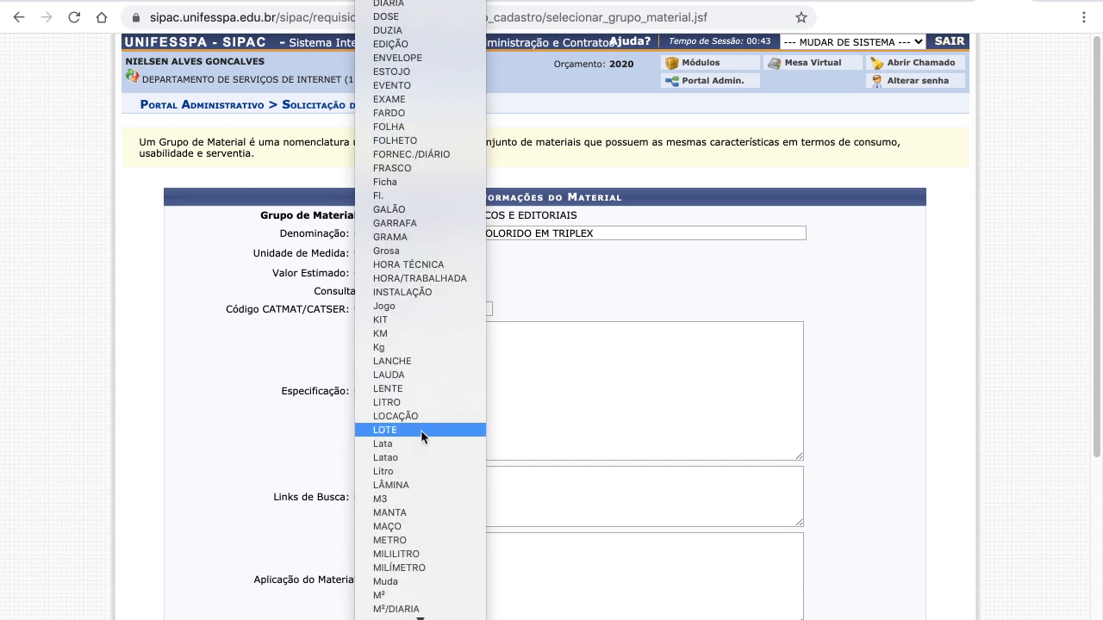
left_click(422, 430)
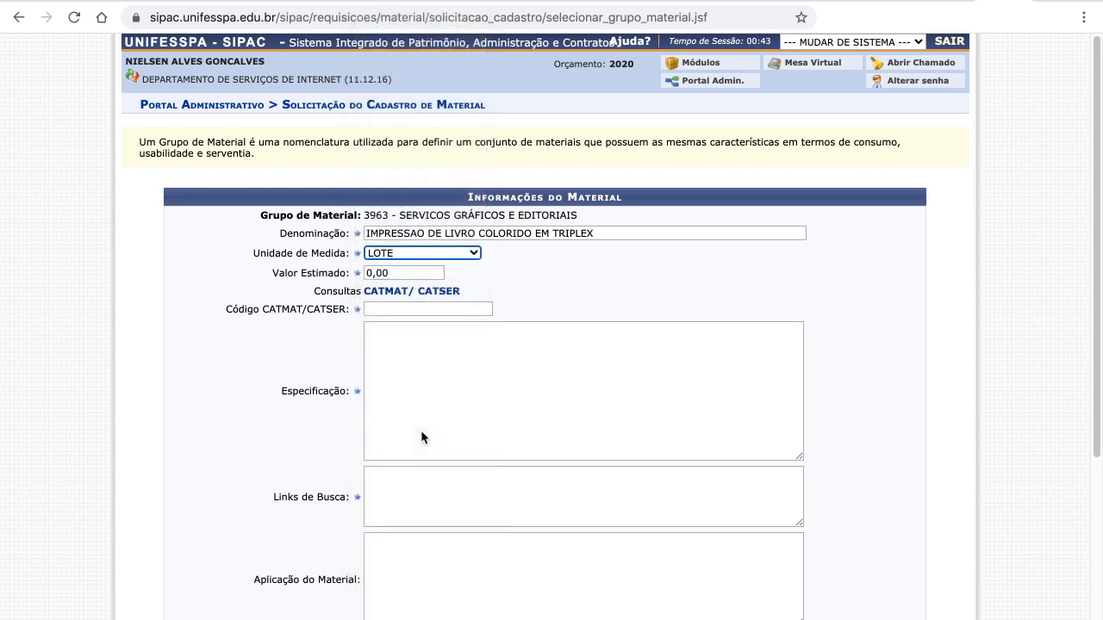
left_click(407, 254)
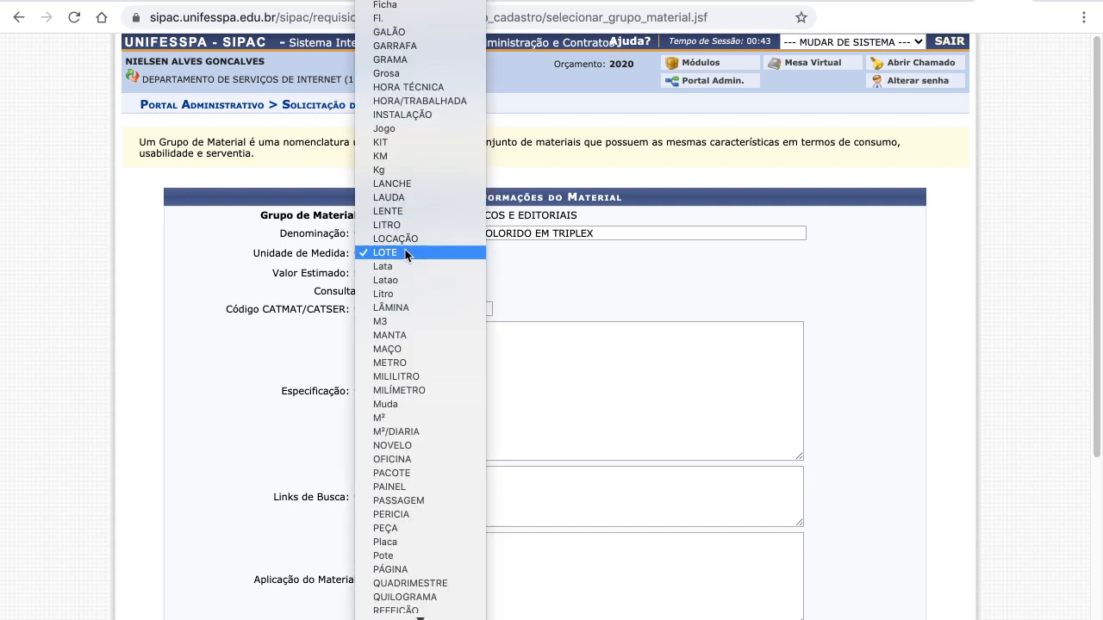
left_click(404, 253)
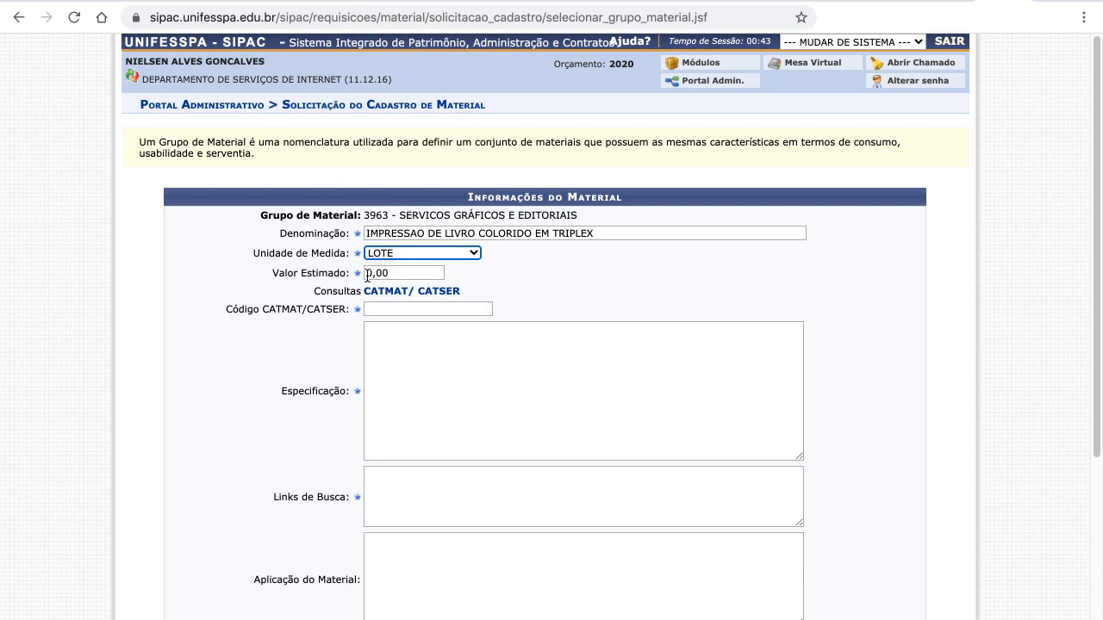
Set the Valor Estimado of the service to 200,00.
left_click_drag(269, 274, 356, 280)
left_click(403, 273)
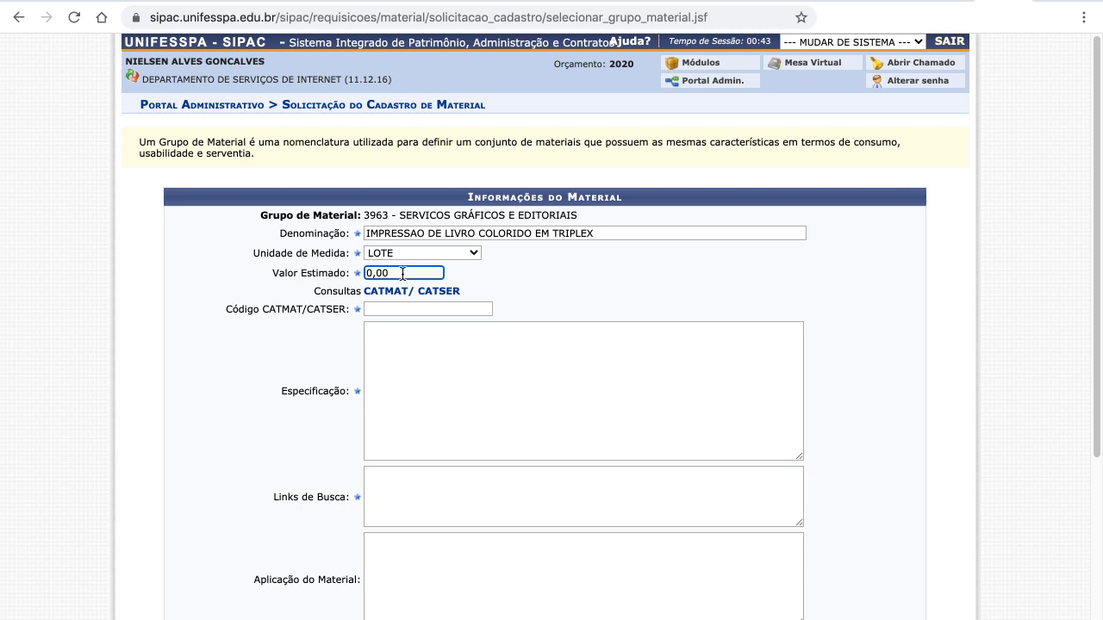
type("200,00")
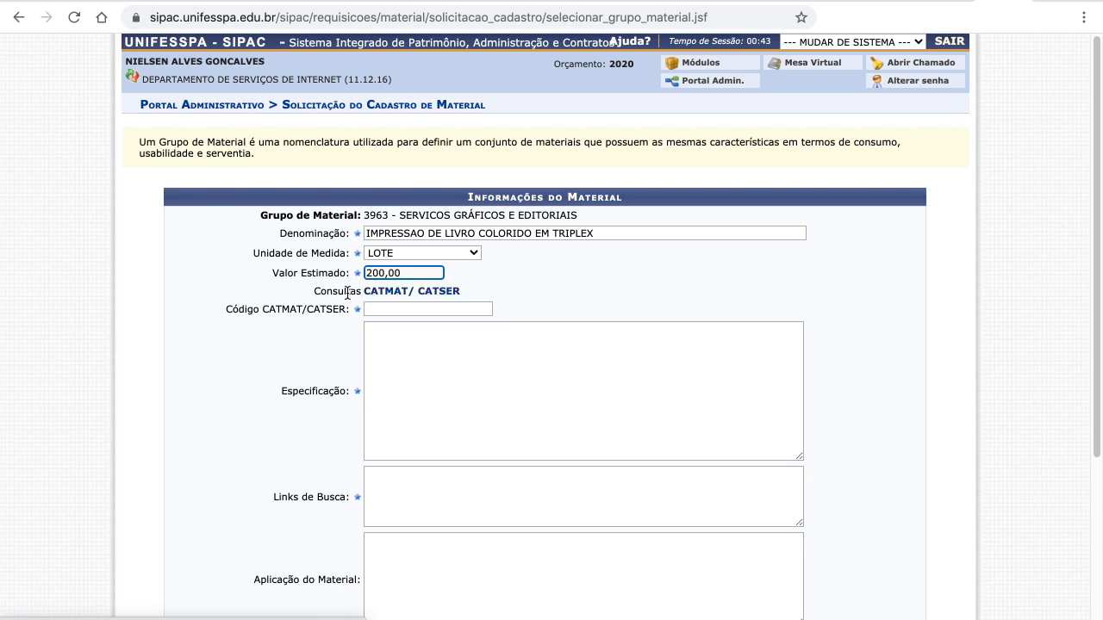
Open the linked CATMAT/CATSER catalogue query in Comprasnet and limit its search to Serviços.
left_click_drag(314, 291, 360, 294)
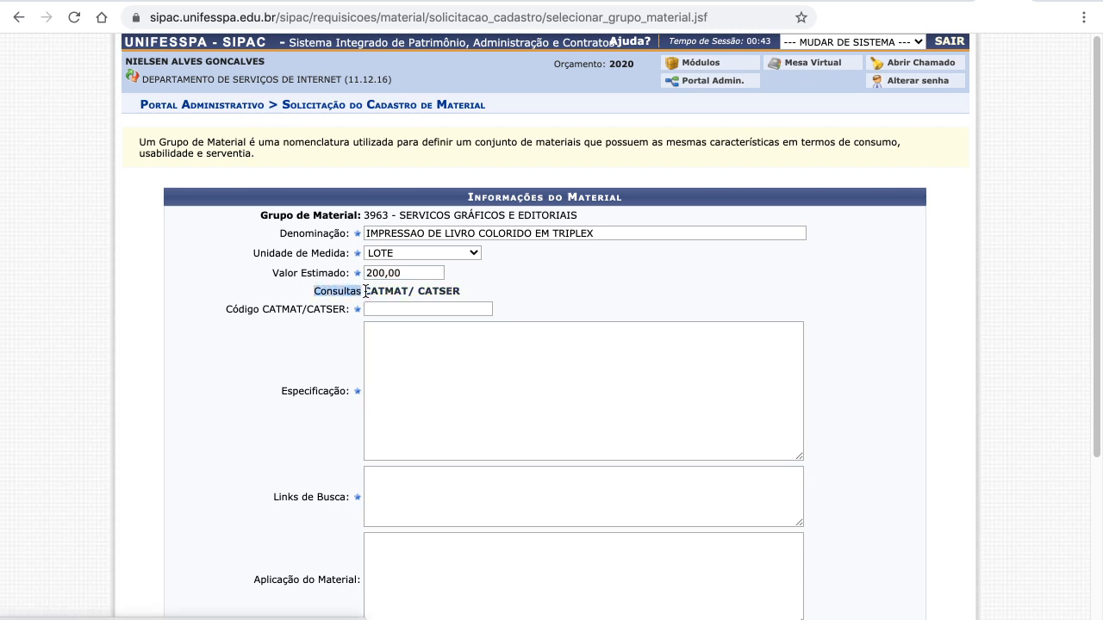
left_click(431, 292)
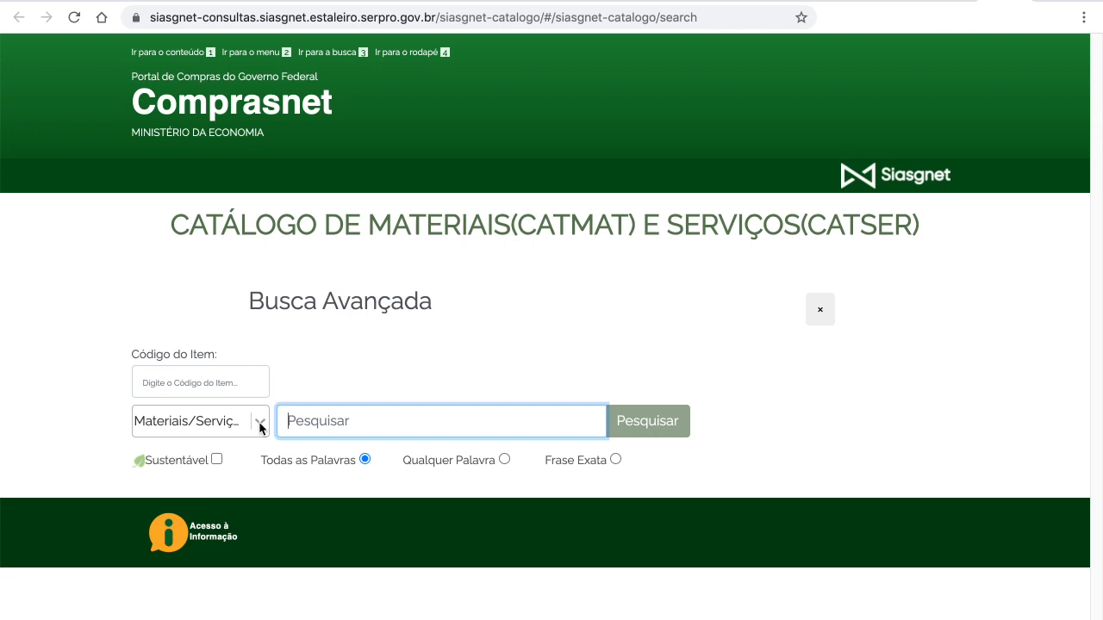
left_click(164, 384)
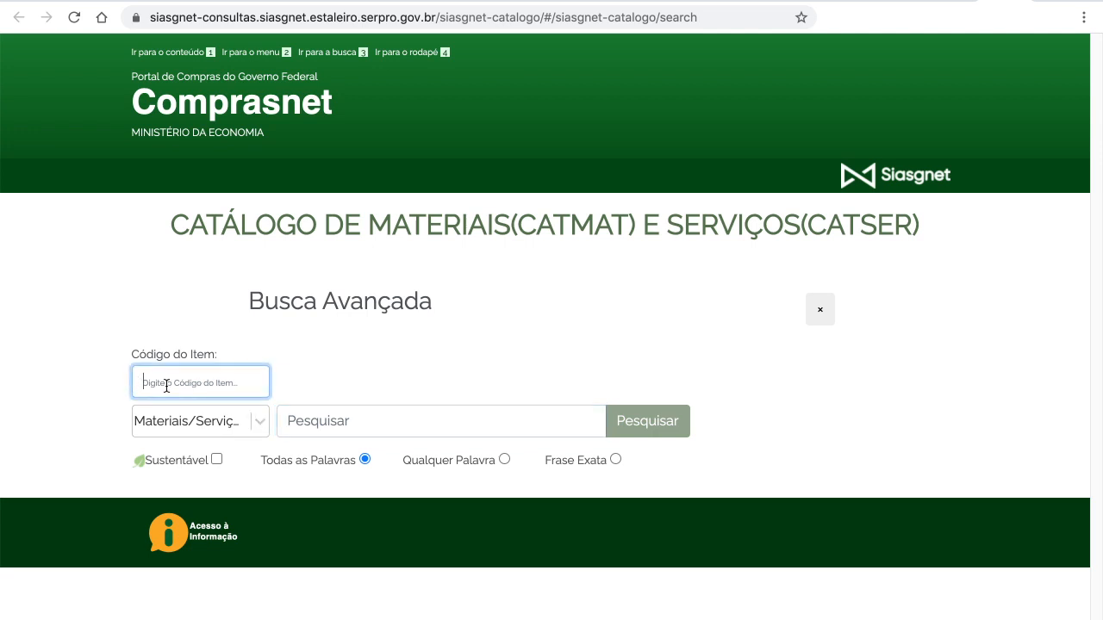
left_click(328, 422)
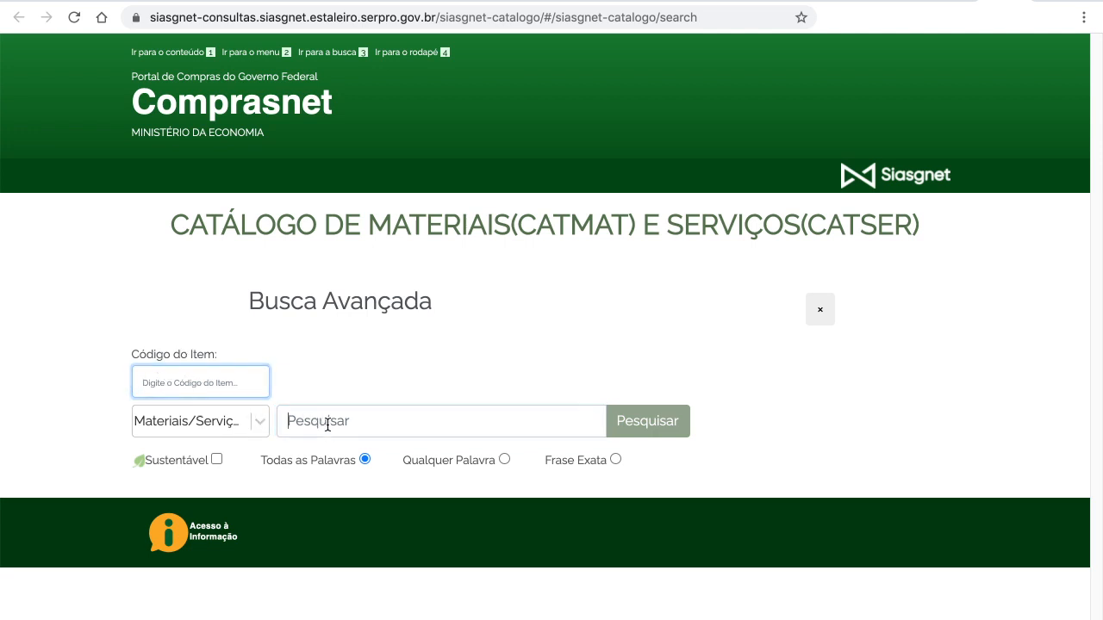
left_click(259, 424)
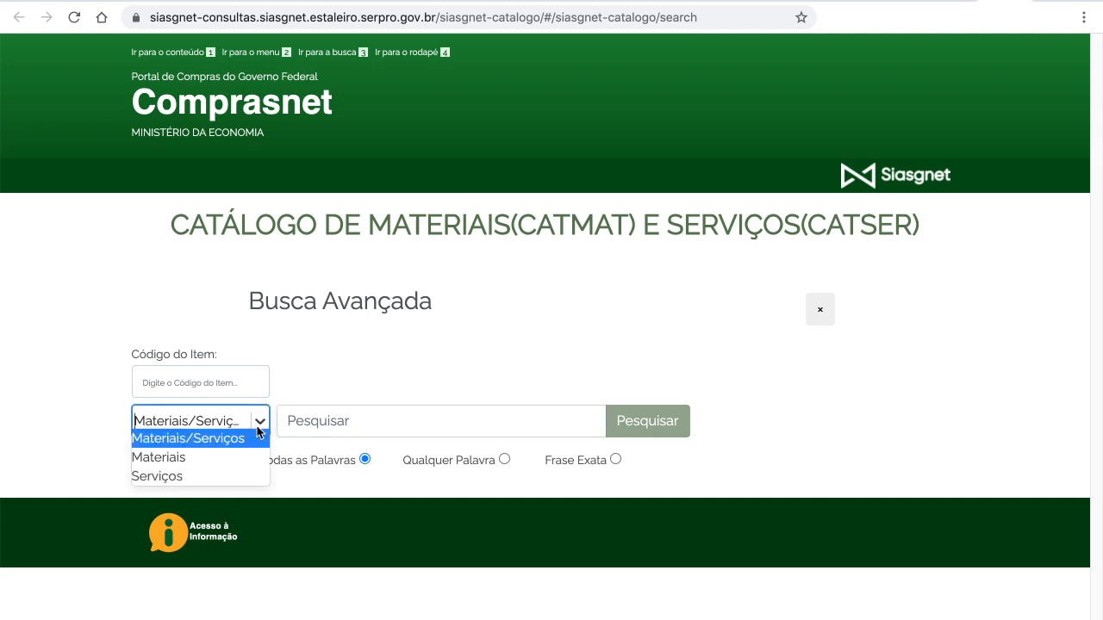
left_click(185, 478)
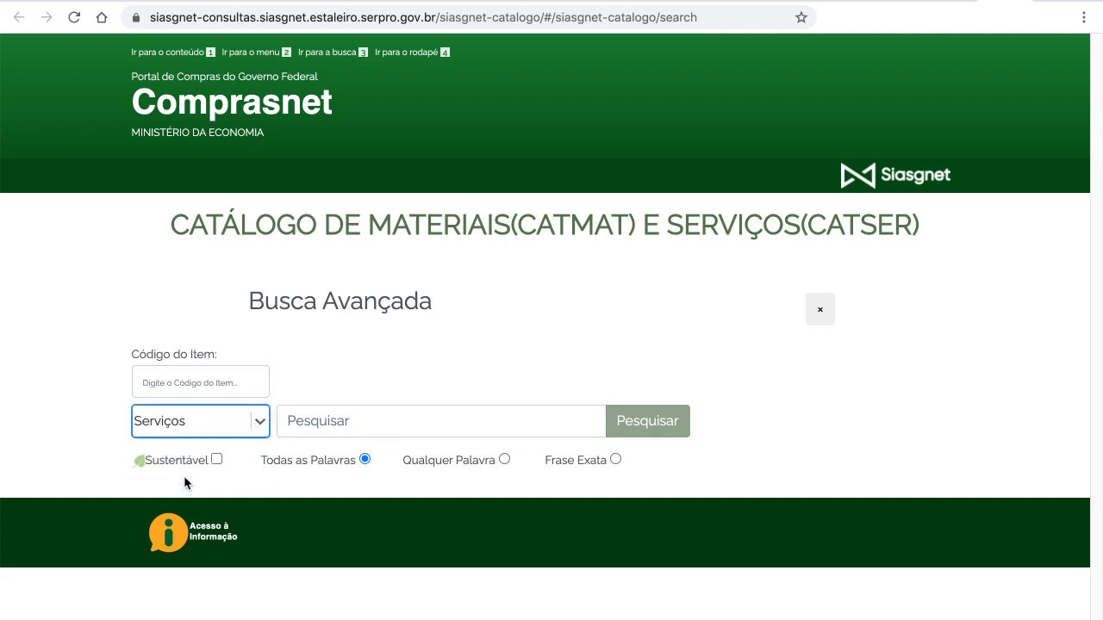
Search the service catalogue for "IMPRESSAO DE LIVRO".
left_click(326, 421)
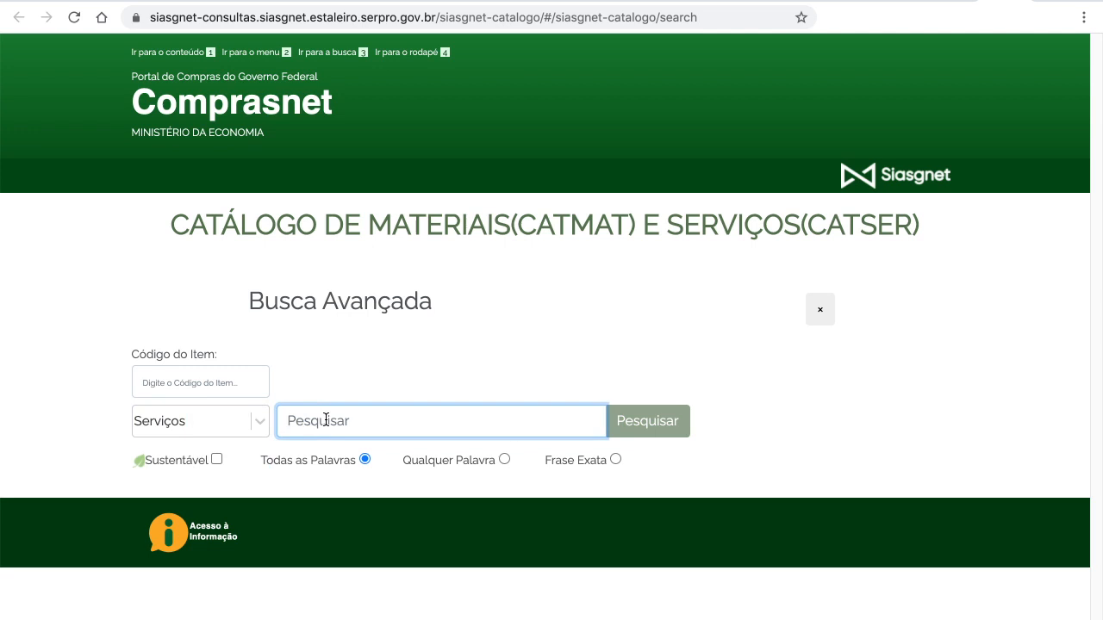
type("IMPRESSA")
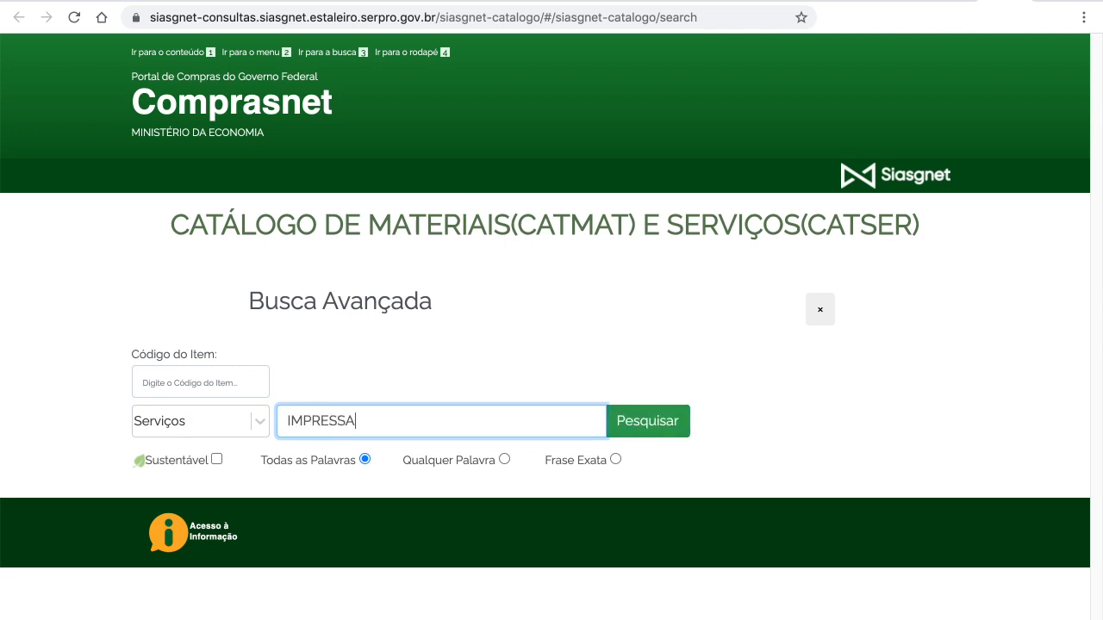
type("O DE LIVRO")
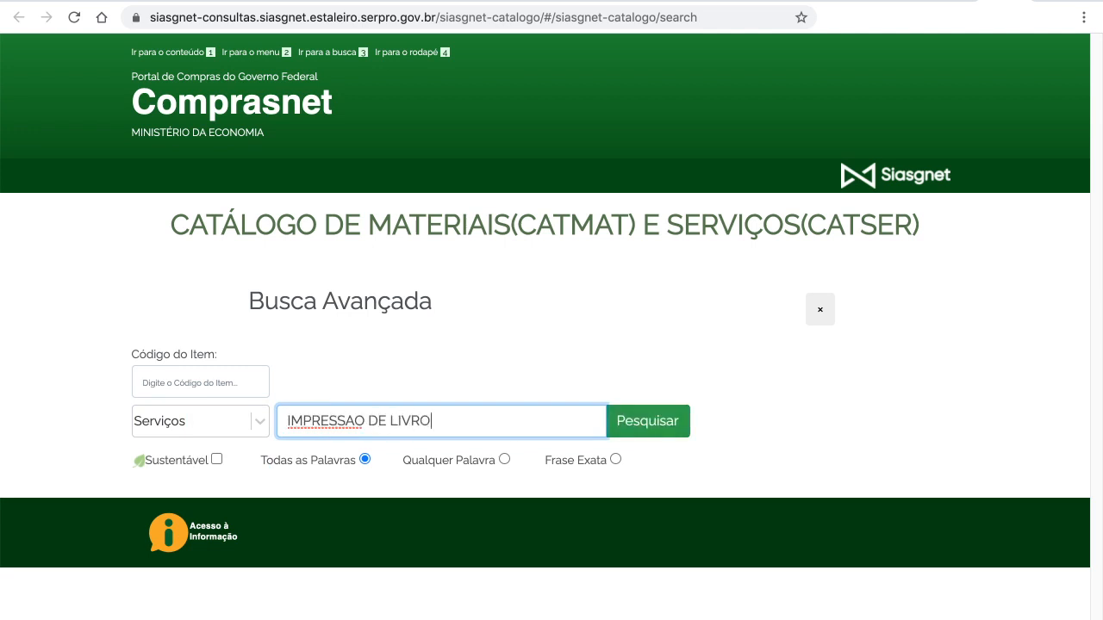
left_click(664, 417)
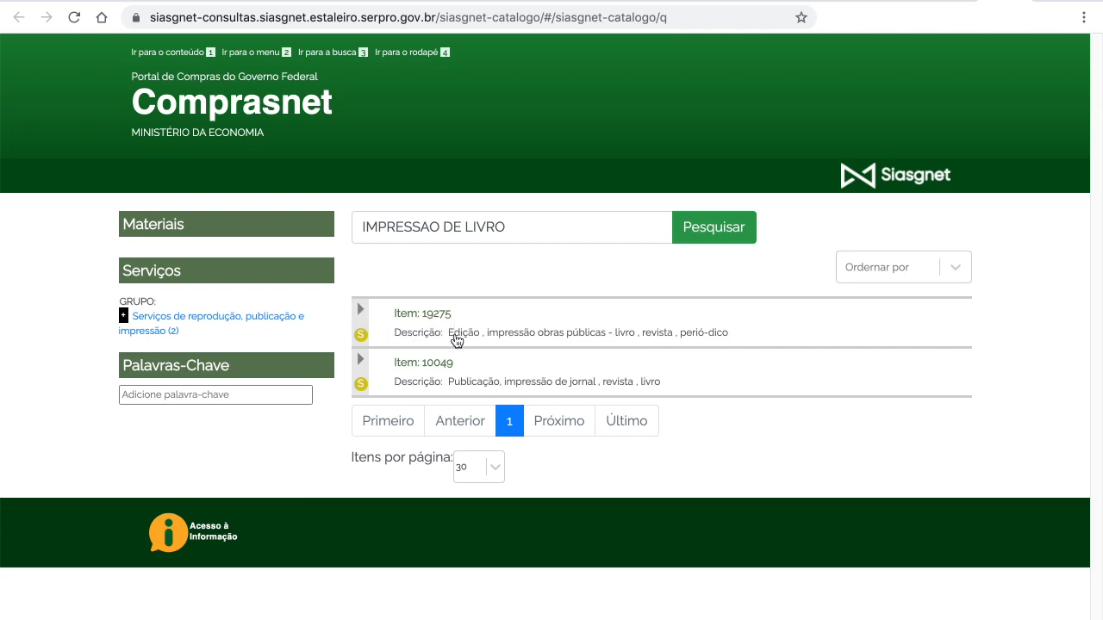
Examine the description, unit of measure and Natureza Despesa codes of catalogue item 19275.
left_click(362, 312)
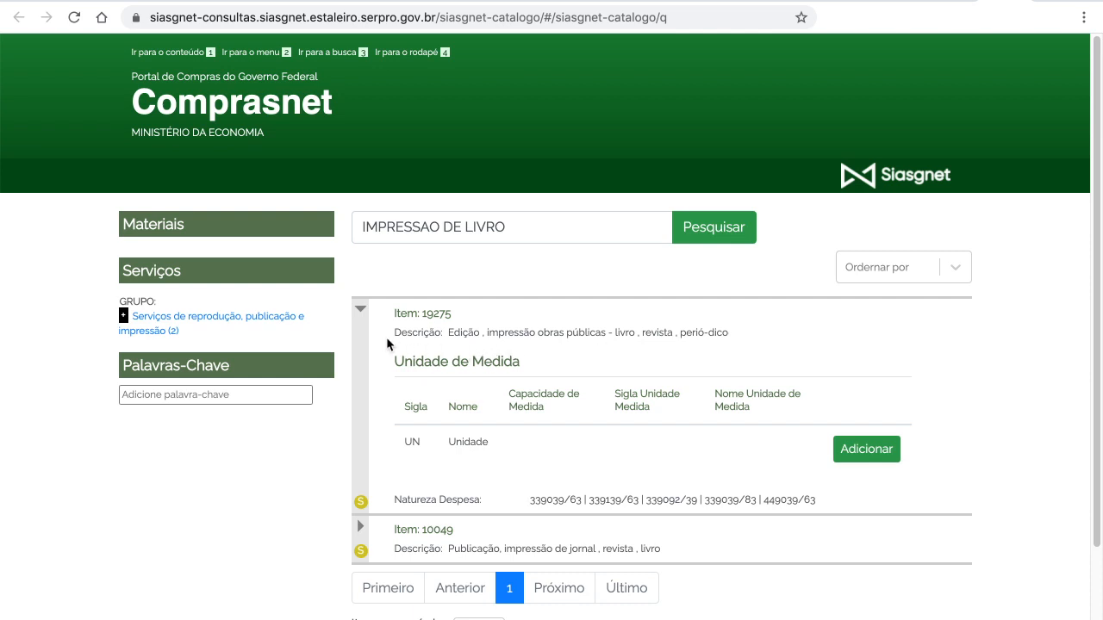
left_click_drag(393, 334, 741, 340)
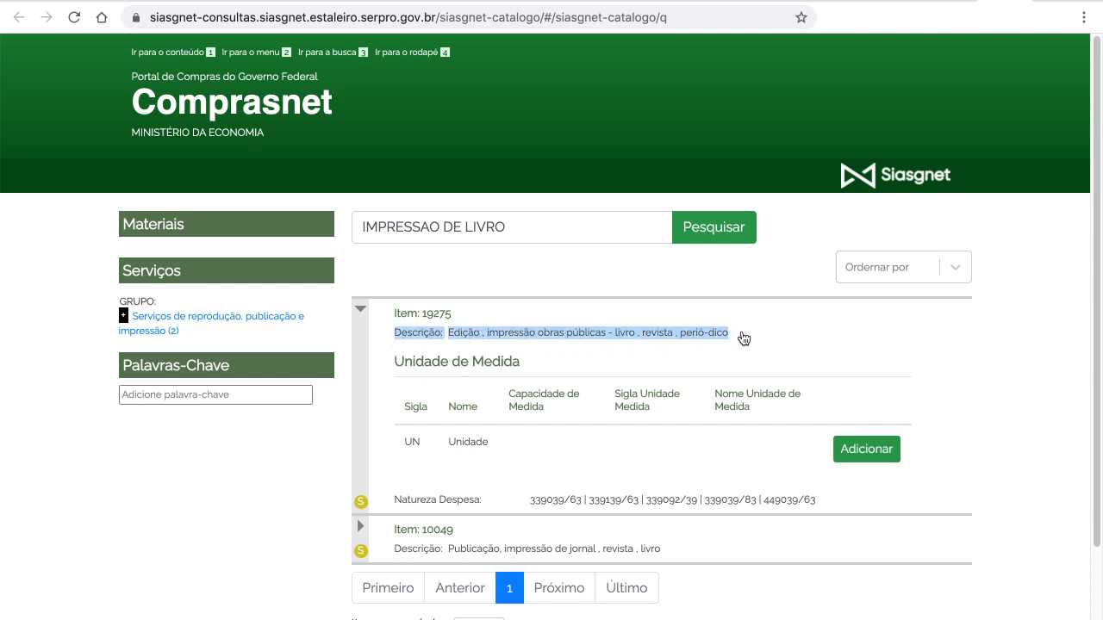
left_click(742, 339)
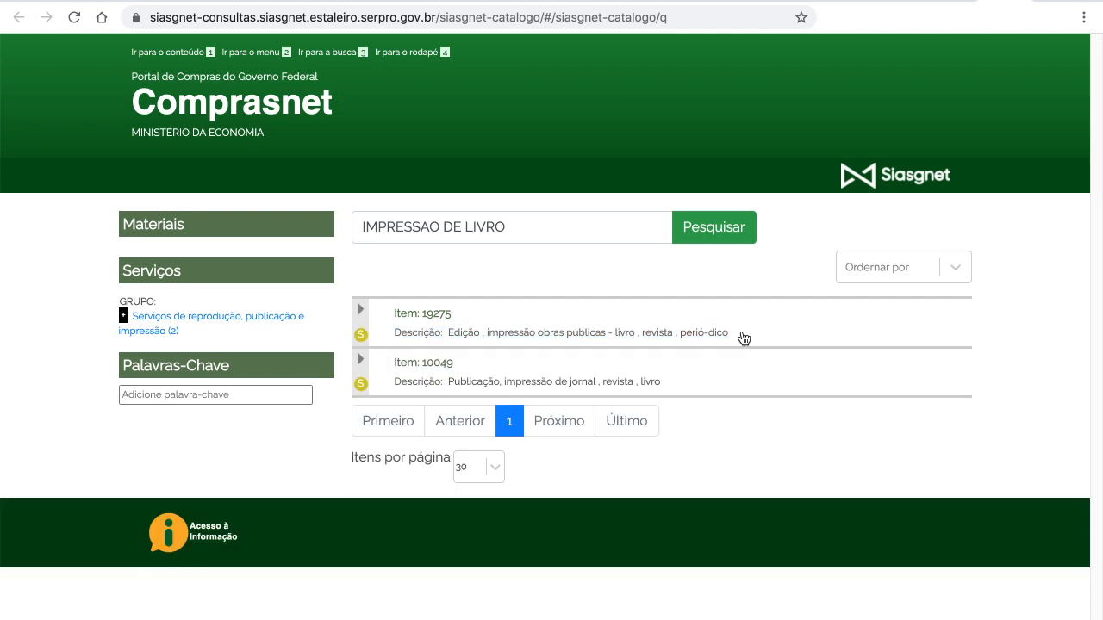
left_click(362, 312)
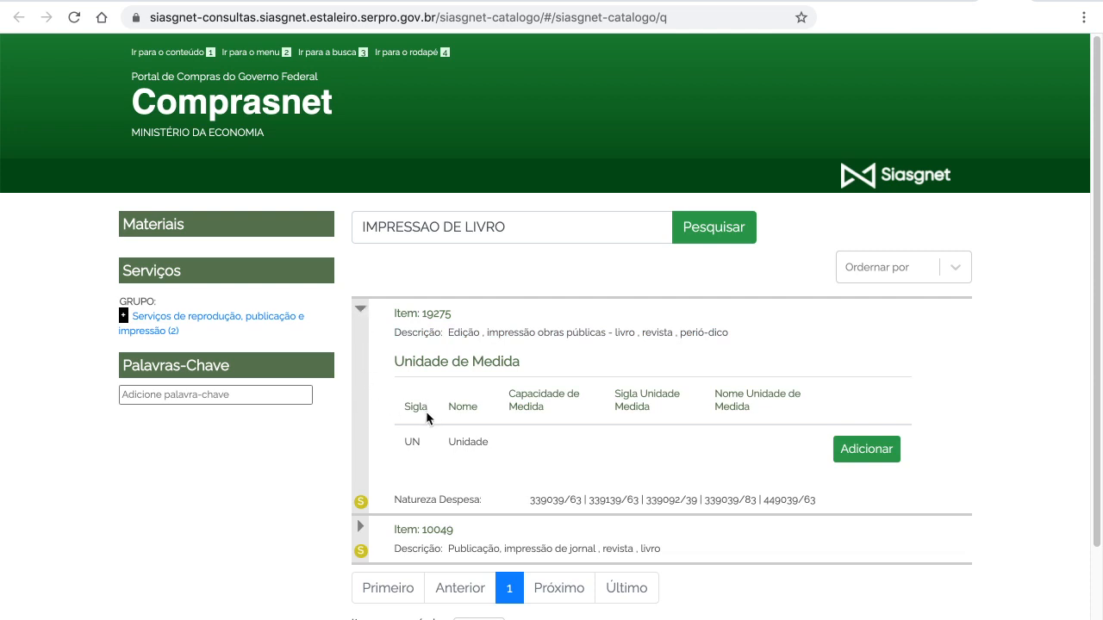
left_click_drag(406, 443, 515, 452)
left_click(458, 476)
left_click_drag(395, 503, 825, 500)
left_click(525, 505)
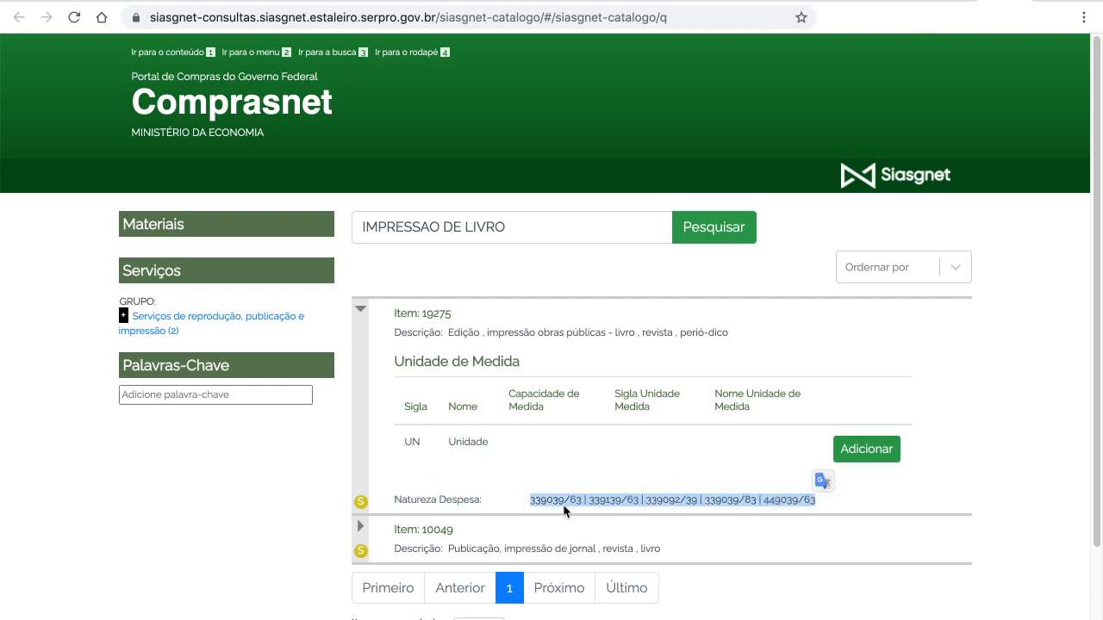
left_click(502, 505)
left_click_drag(390, 501, 582, 500)
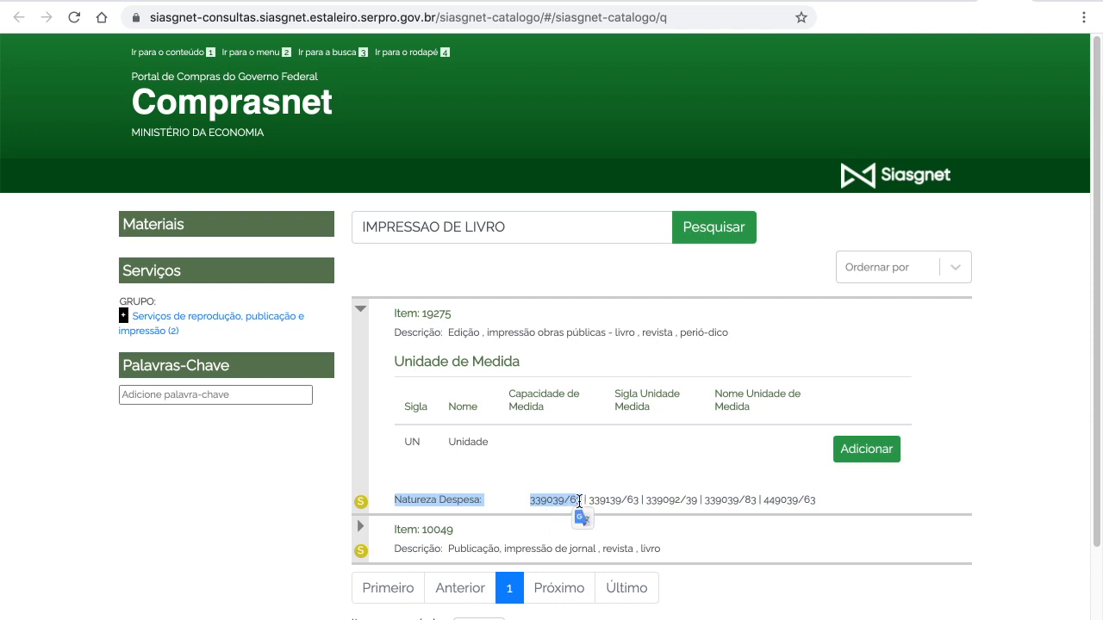
left_click(582, 500)
left_click_drag(582, 501, 529, 504)
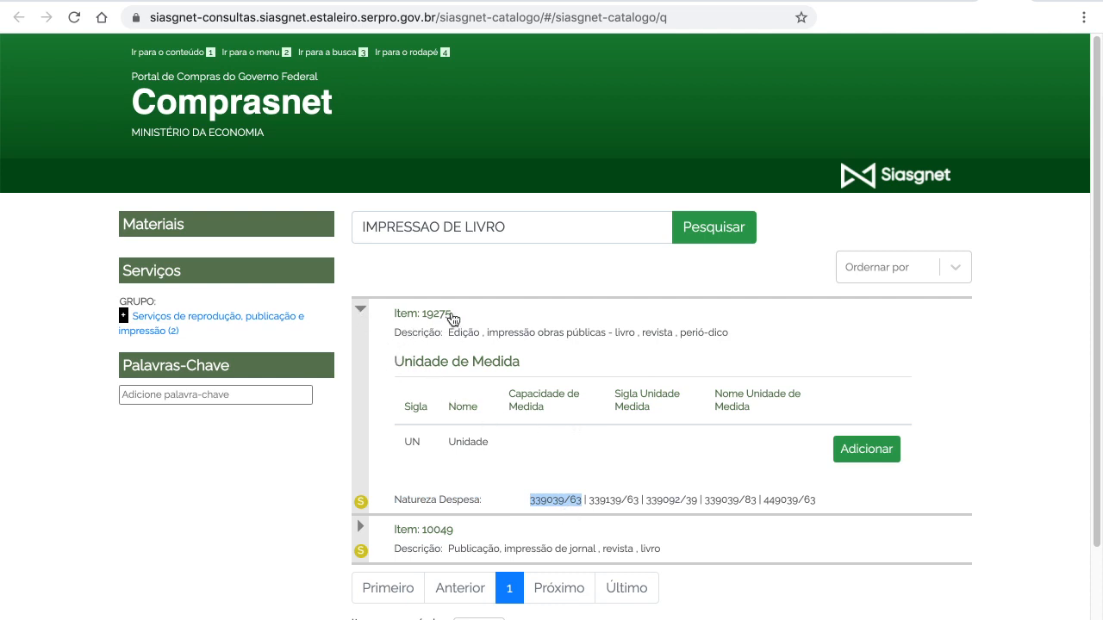
left_click(362, 314)
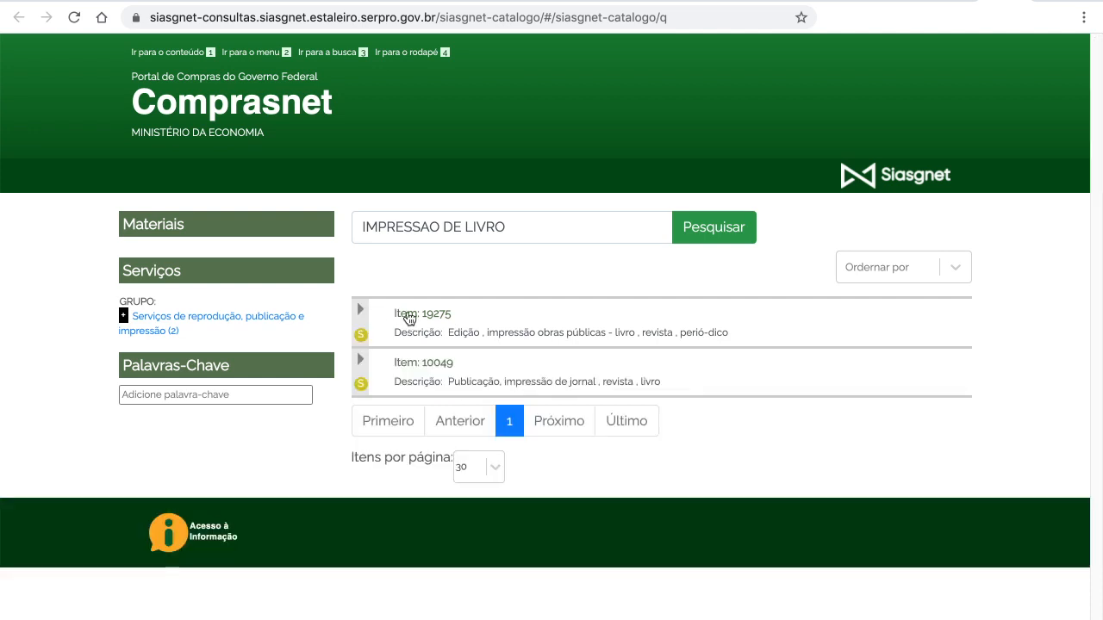
Copy item code 19275 from Comprasnet and paste it as the Código CATMAT/CATSER in the SIPAC form.
mouse_move(458, 318)
left_mouse_down()
mouse_move(425, 319)
mouse_move(436, 322)
left_mouse_up()
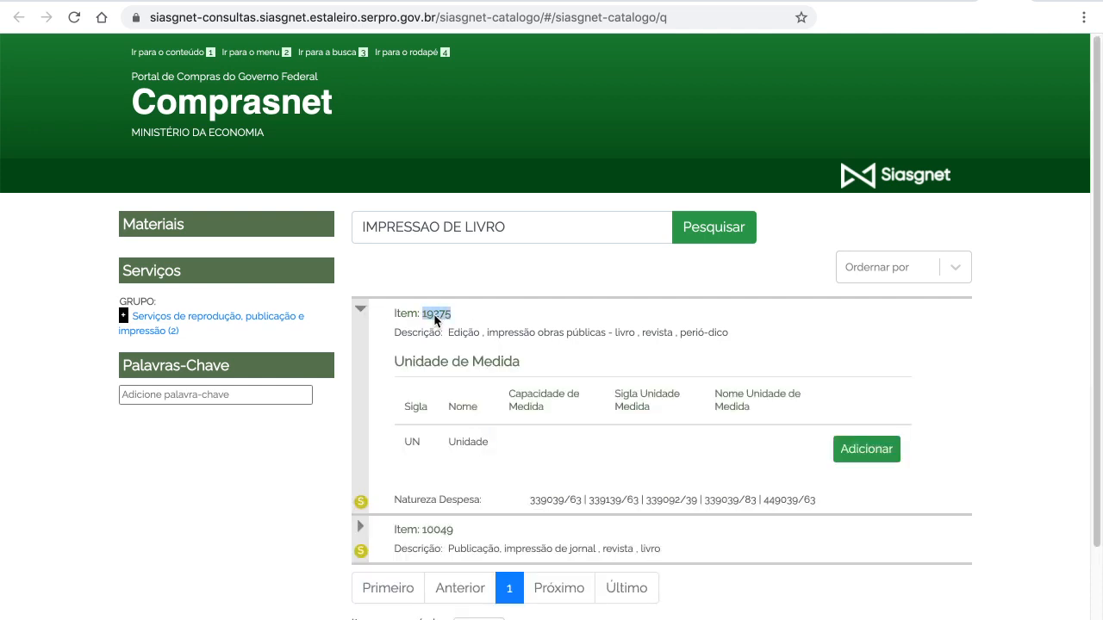
right_click(436, 323)
left_click(472, 352)
left_click(949, 1)
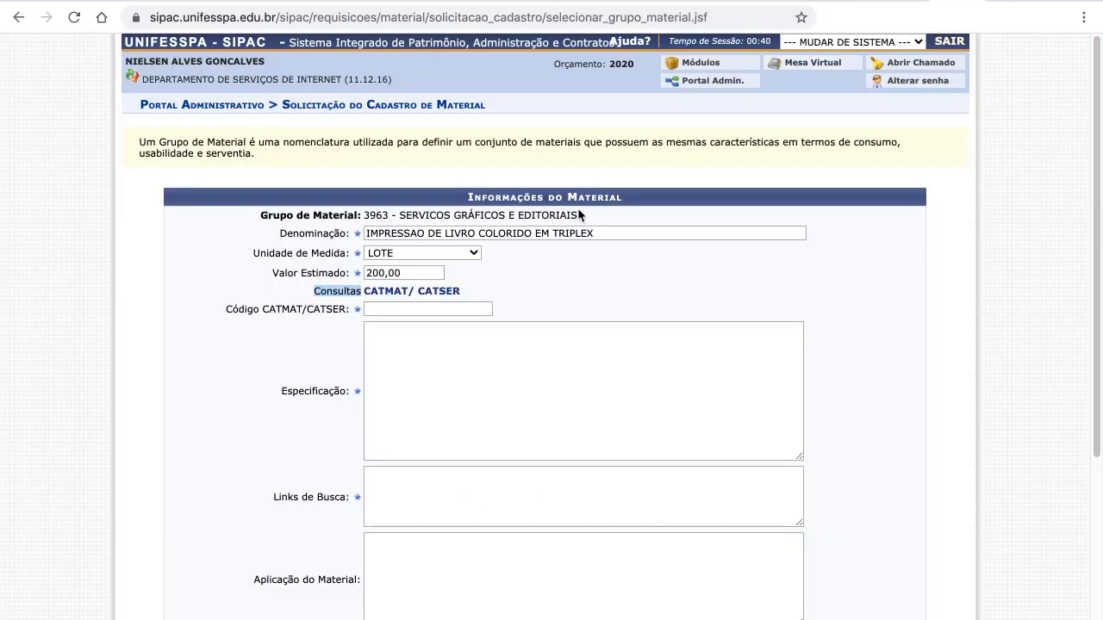
left_click(423, 308)
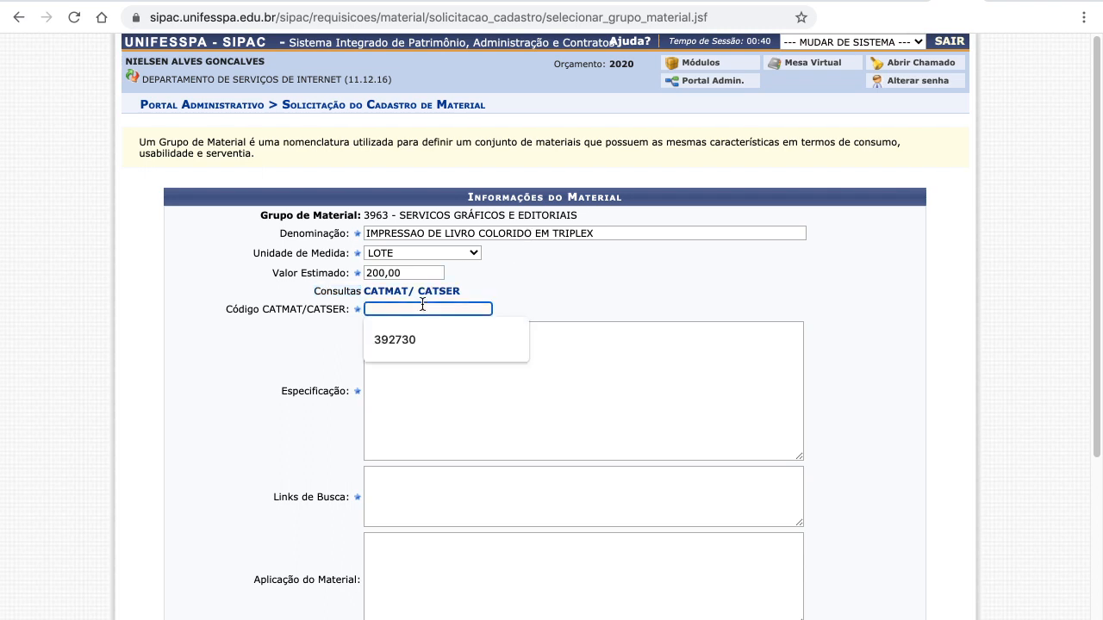
right_click(425, 312)
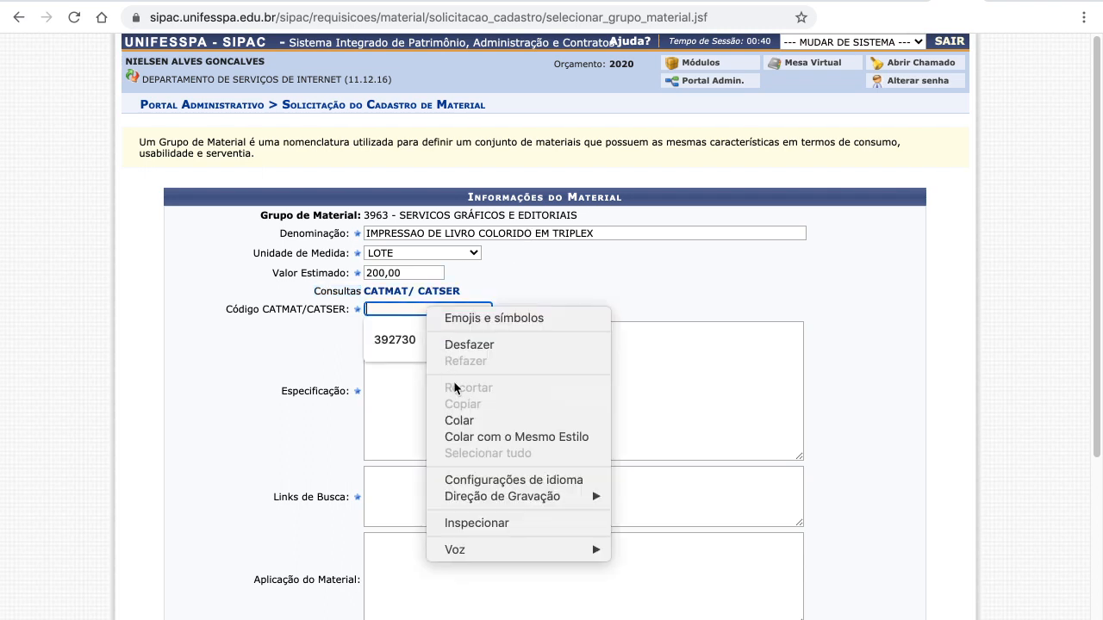
left_click(459, 421)
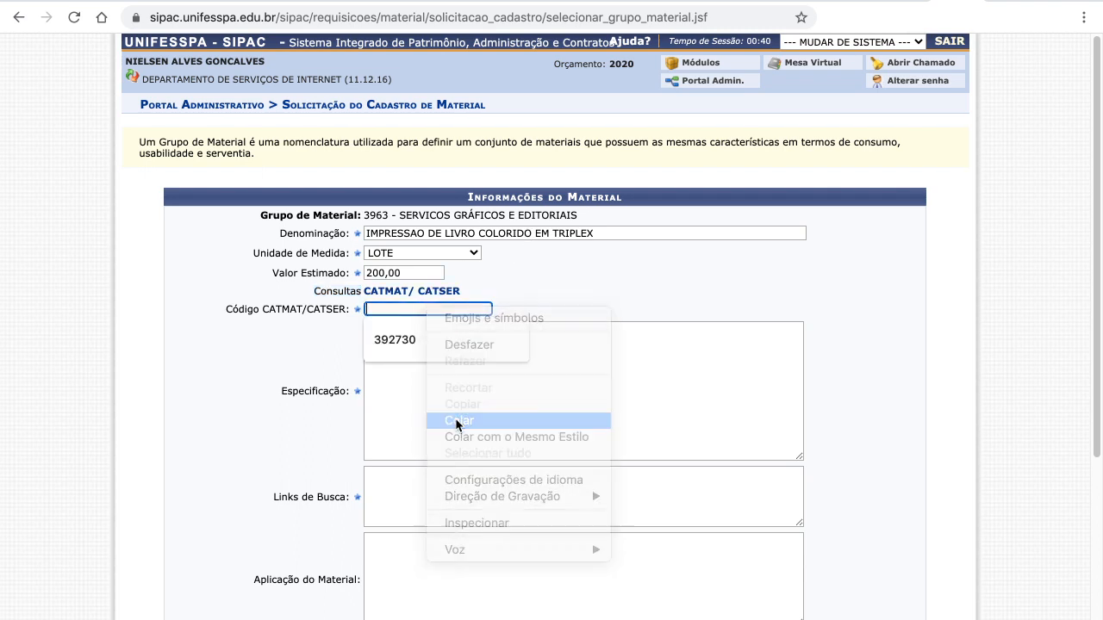
Copy the description of item 19275 from Comprasnet into the Especificação of the SIPAC form.
left_click(412, 357)
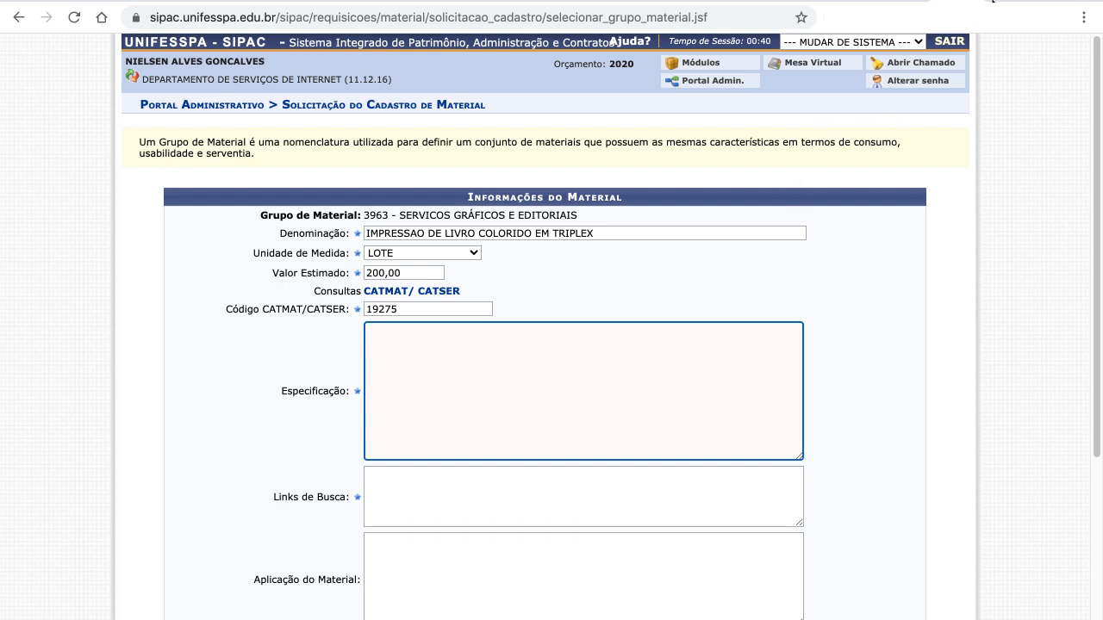
left_click(1005, 1)
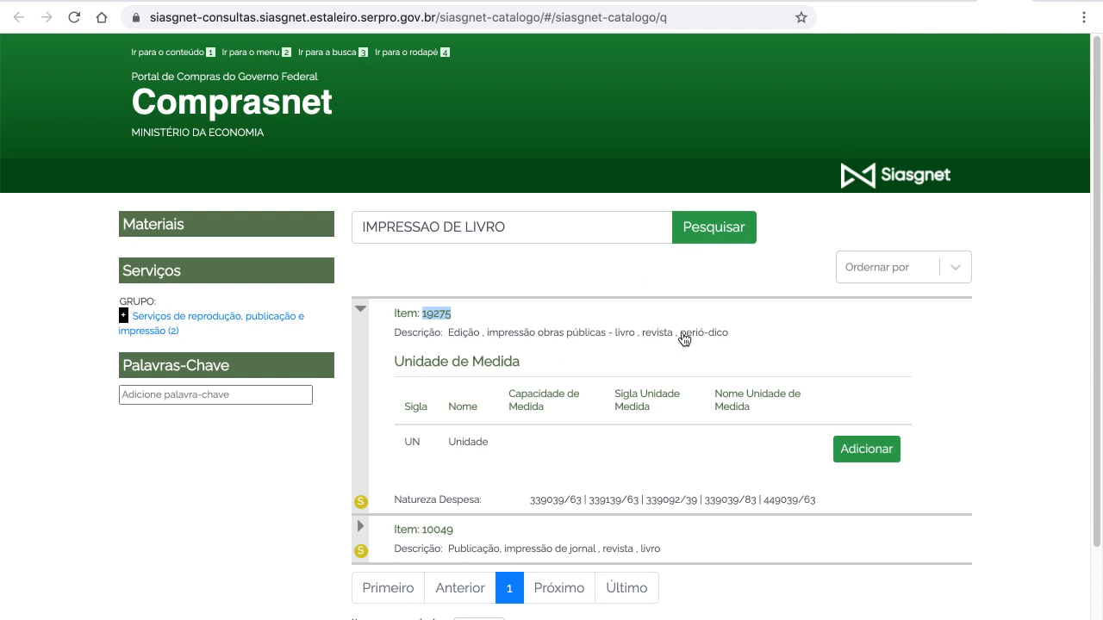
triple_click(627, 349)
left_click_drag(627, 349, 461, 340)
right_click(461, 340)
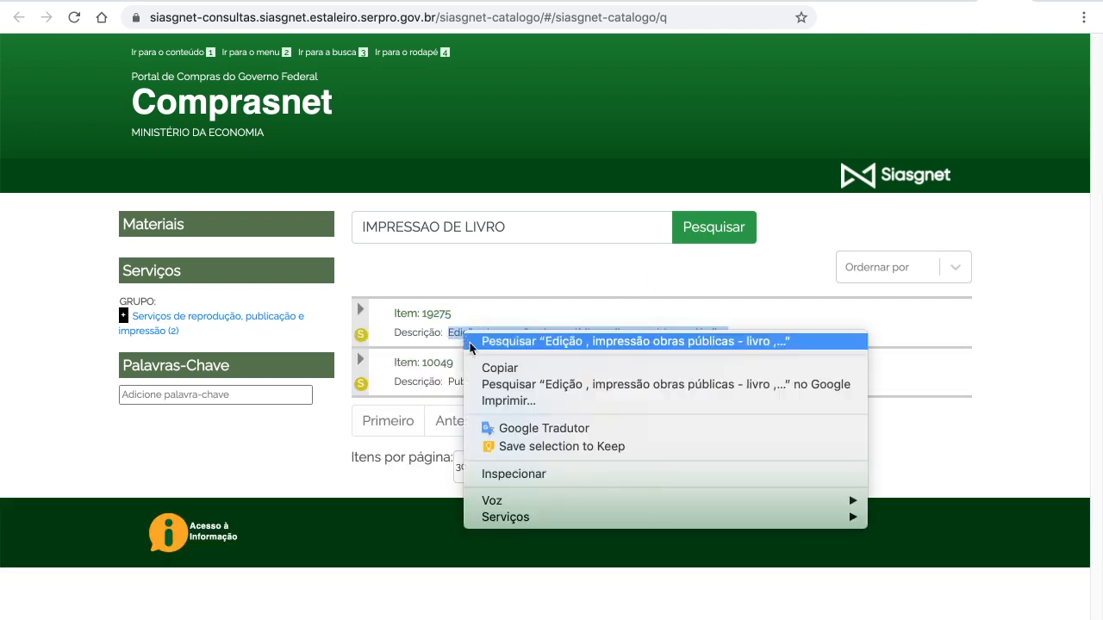
left_click(499, 368)
left_click(944, 1)
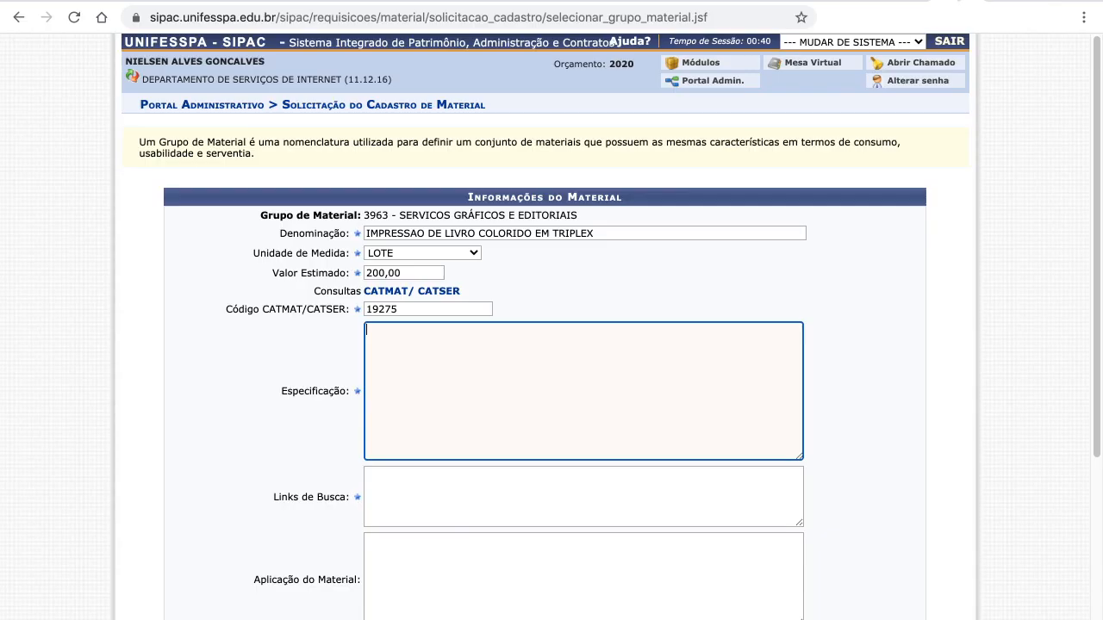
right_click(519, 344)
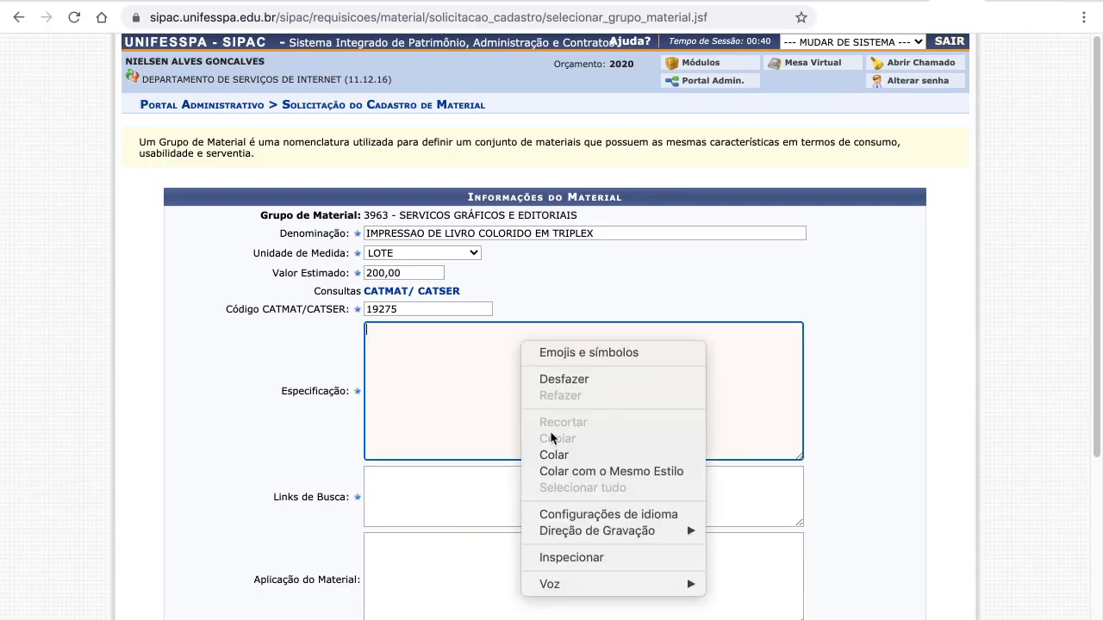
left_click(552, 455)
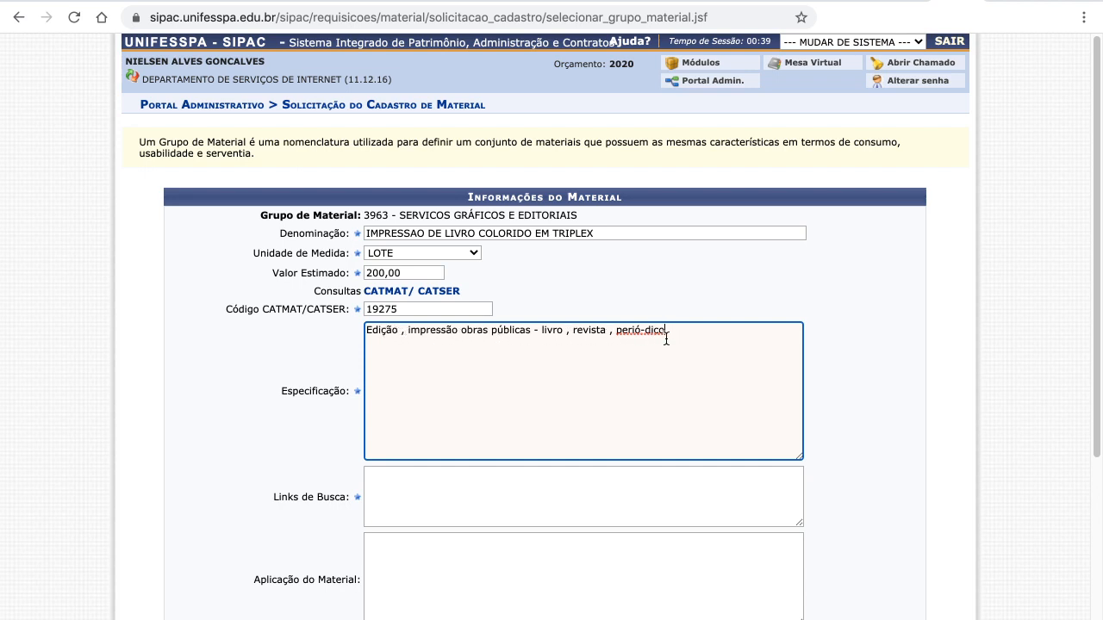
Replace the Especificação text with "COLORIDO 4/4 EM PAPEL TRIPLEX - LOTES DE 50 UNIDADES.".
left_click_drag(662, 334, 362, 327)
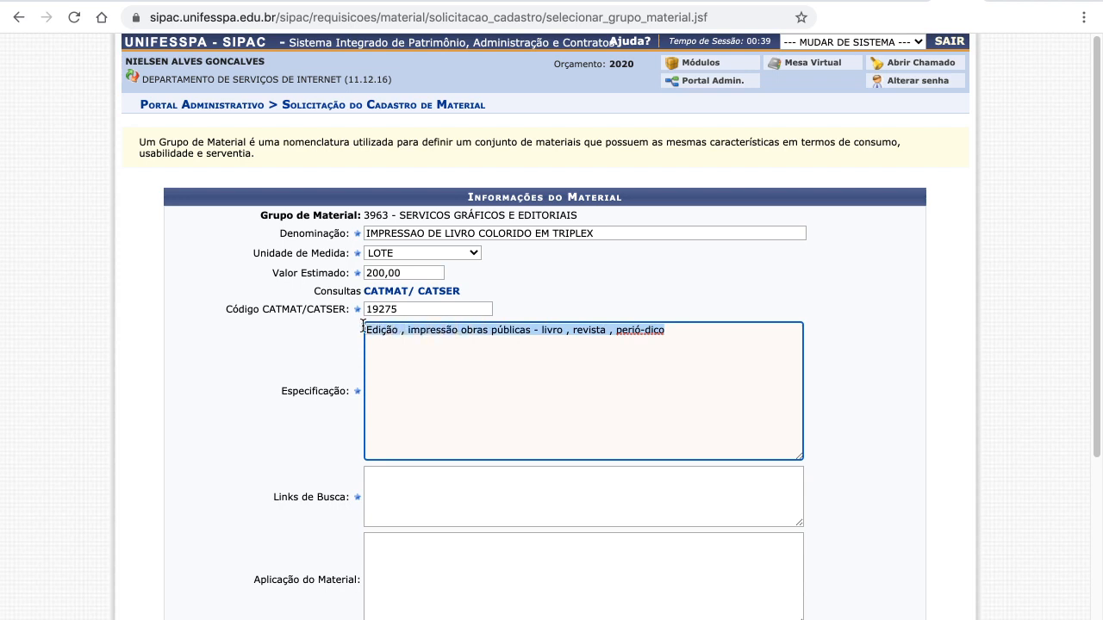
key("BackSpace")
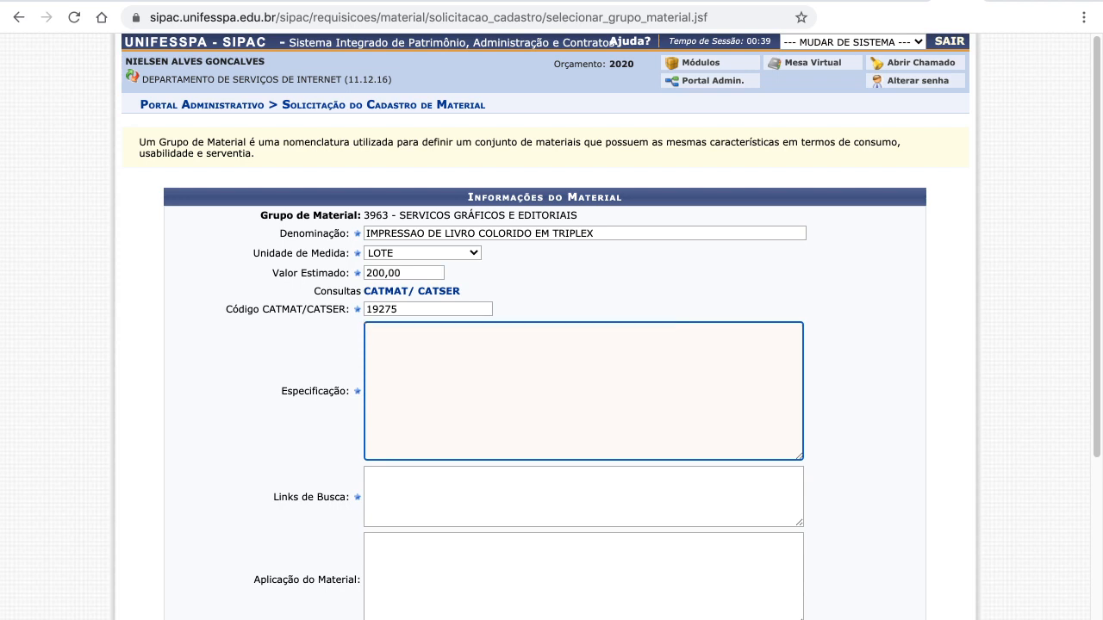
type("COLO")
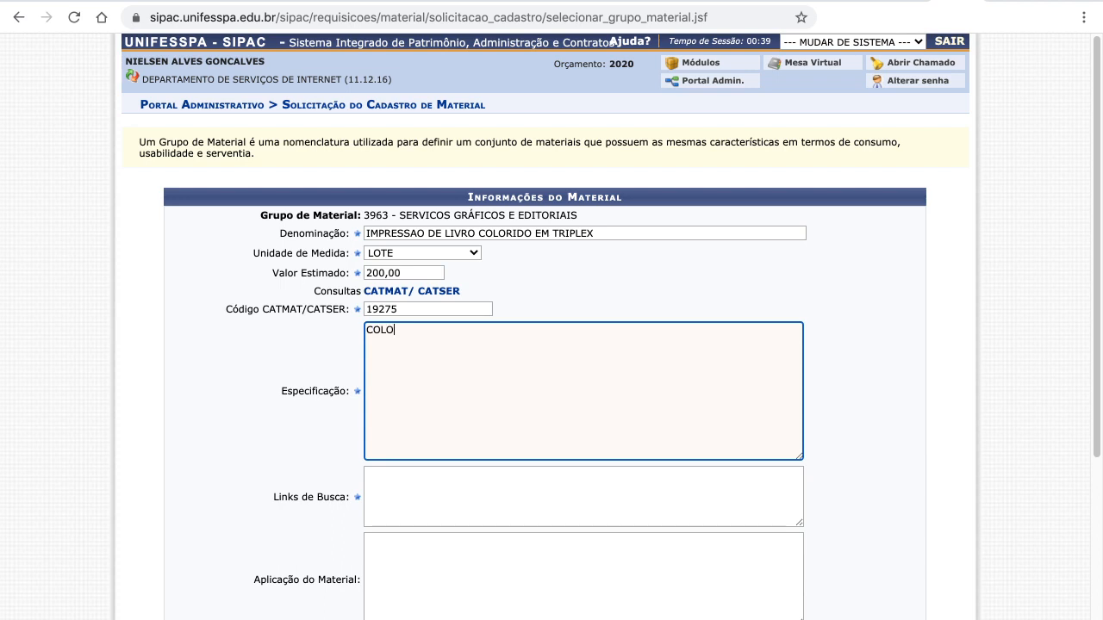
type("RIDO 4/4 EM PAPEL TRIPLEX")
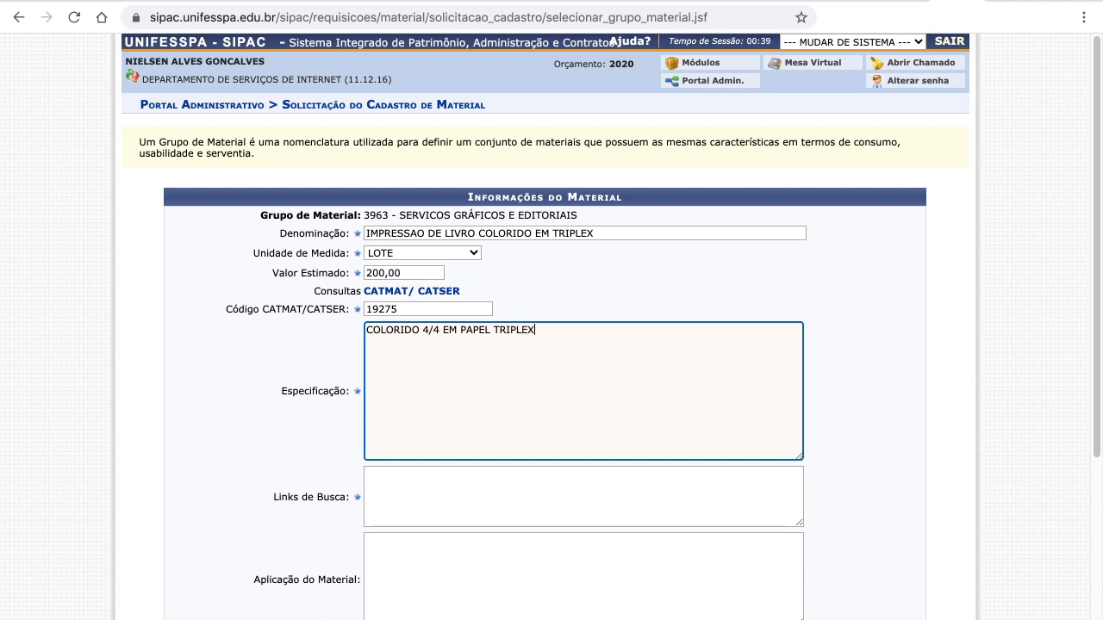
type(" - LOTES DE 50 UNIDADES.")
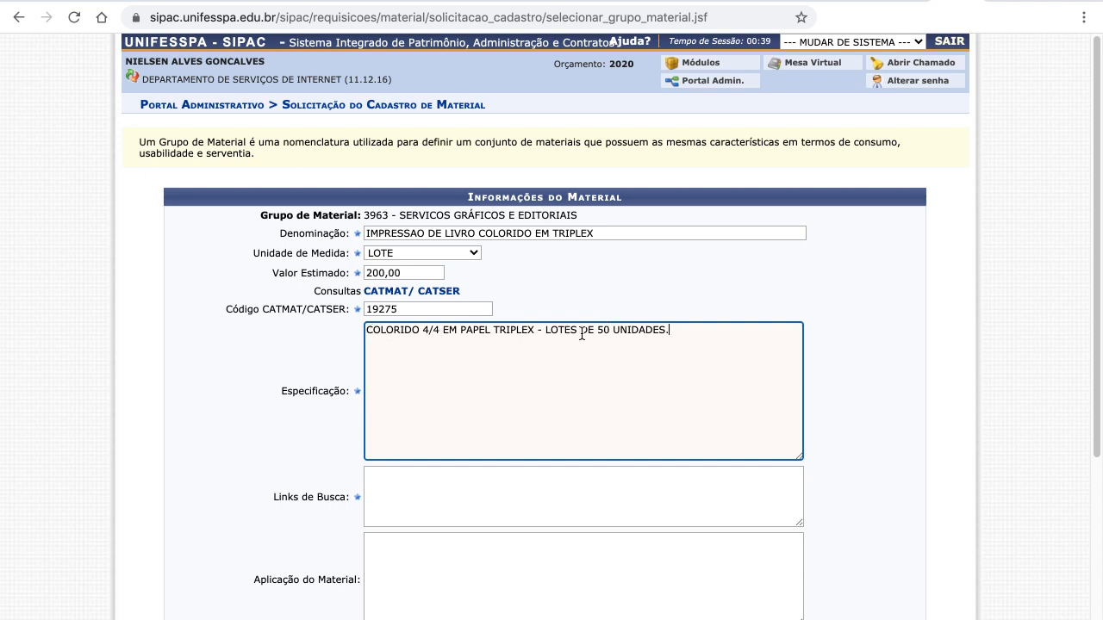
left_click_drag(545, 331, 671, 333)
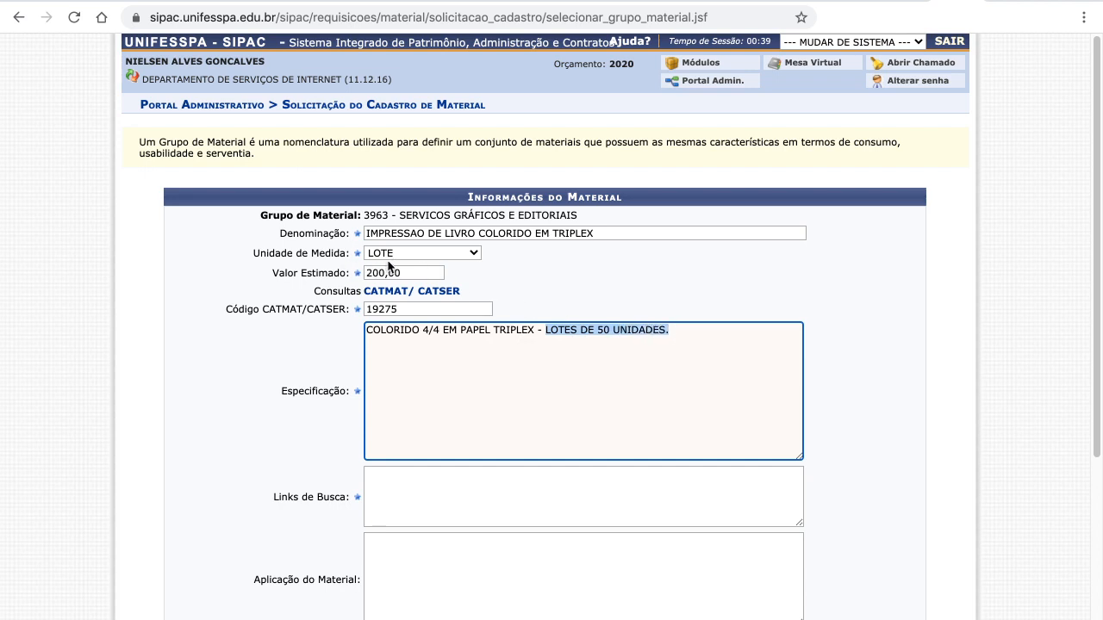
left_click(643, 359)
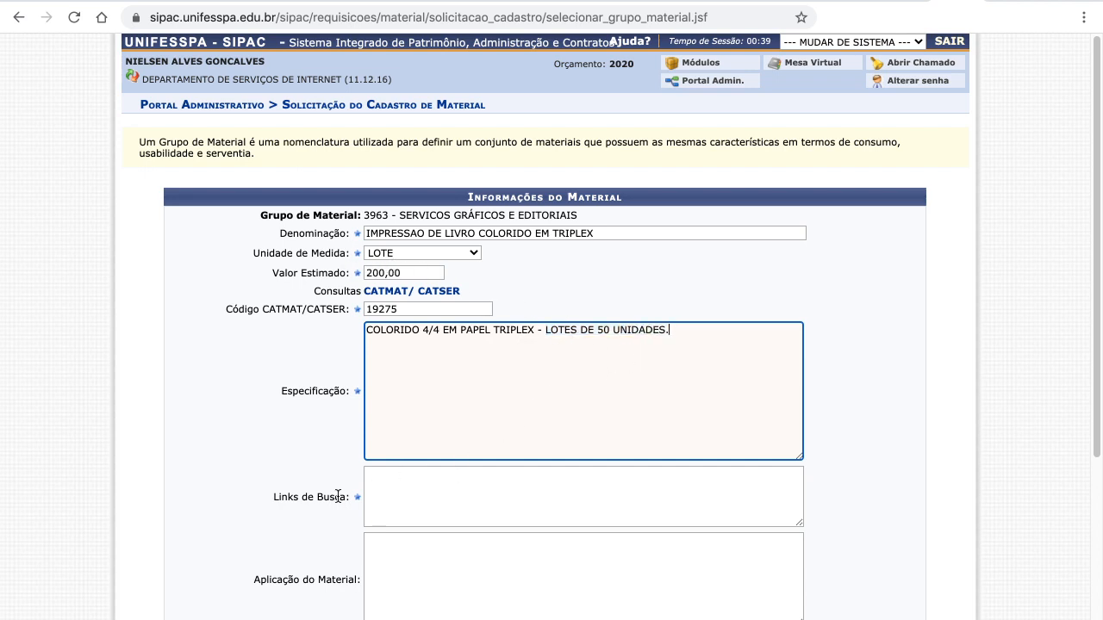
Copy the Comprasnet catalogue page address and paste it into Links de Busca in the SIPAC form.
left_click_drag(274, 498, 354, 504)
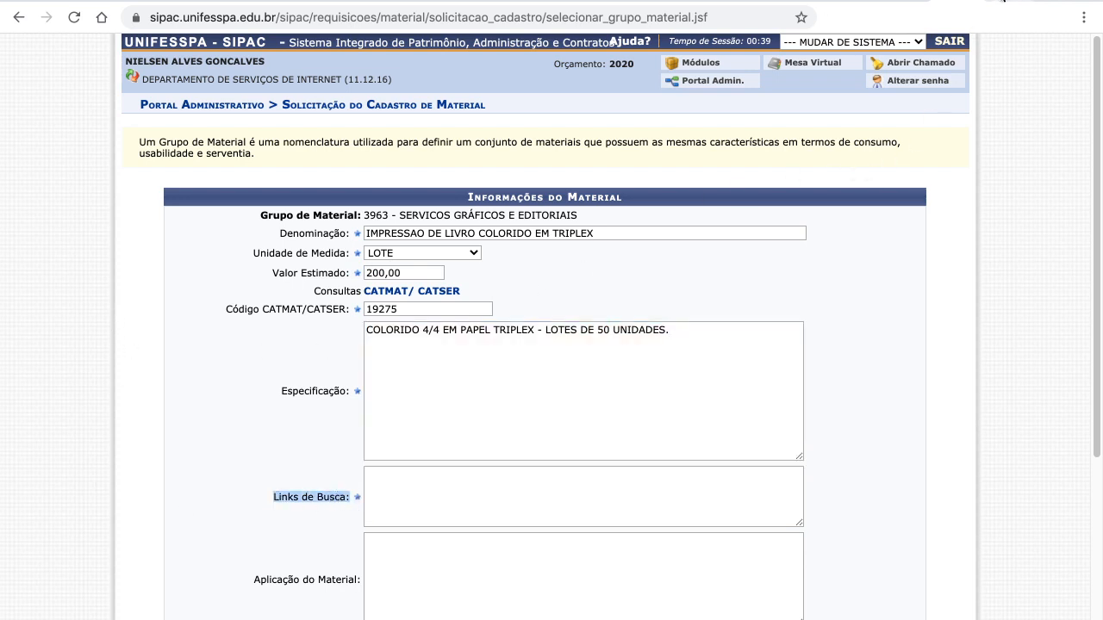
left_click(1004, 1)
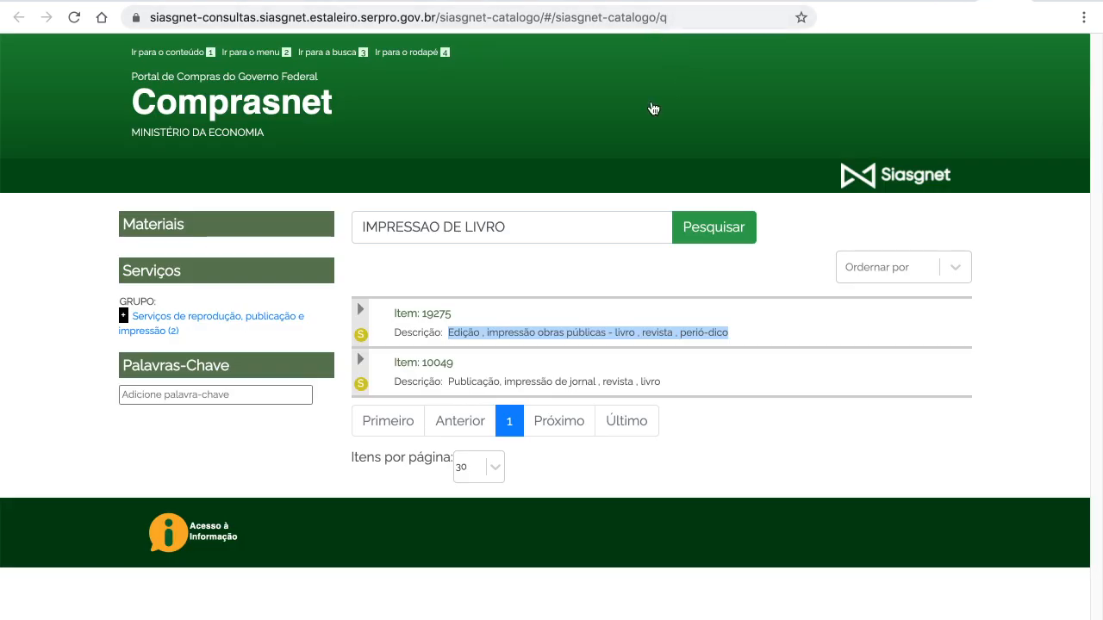
left_click_drag(681, 17, 129, 19)
right_click(185, 17)
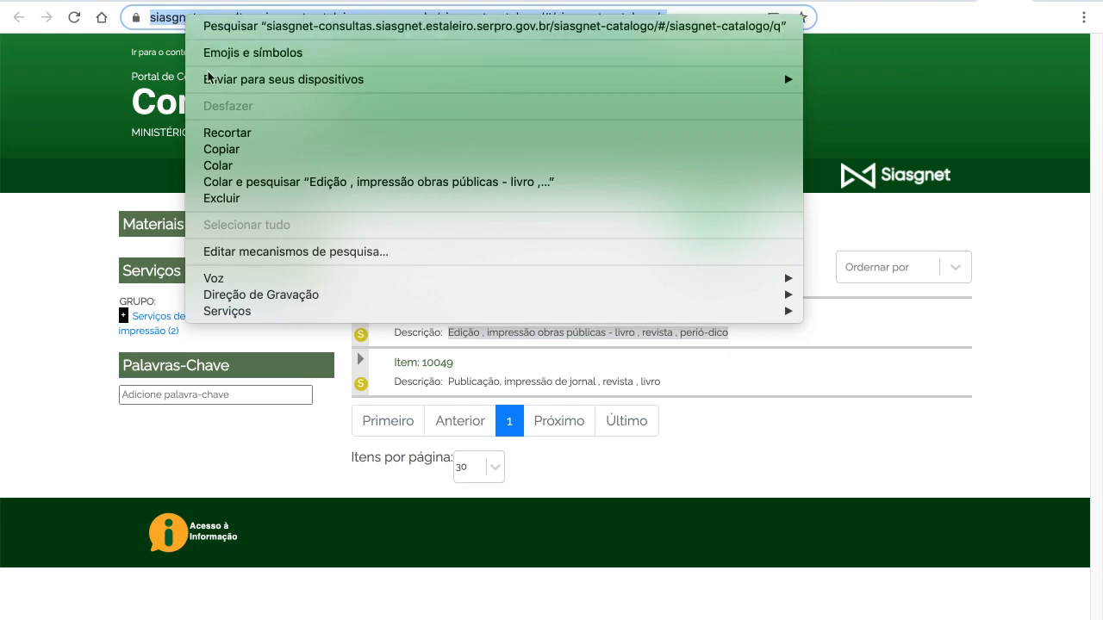
left_click(218, 149)
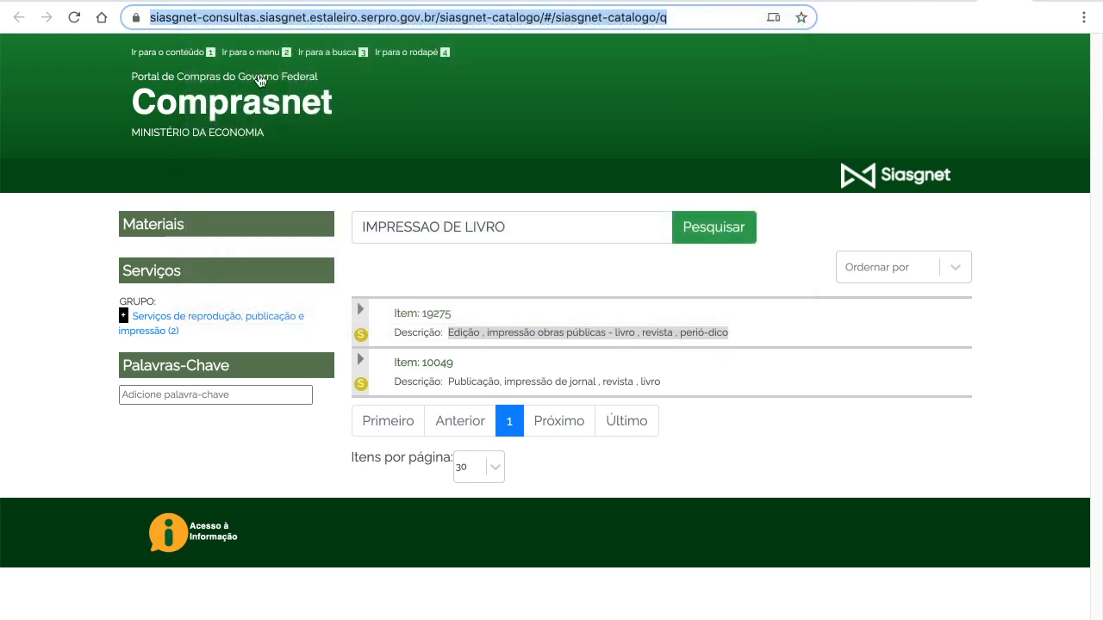
left_click(955, 2)
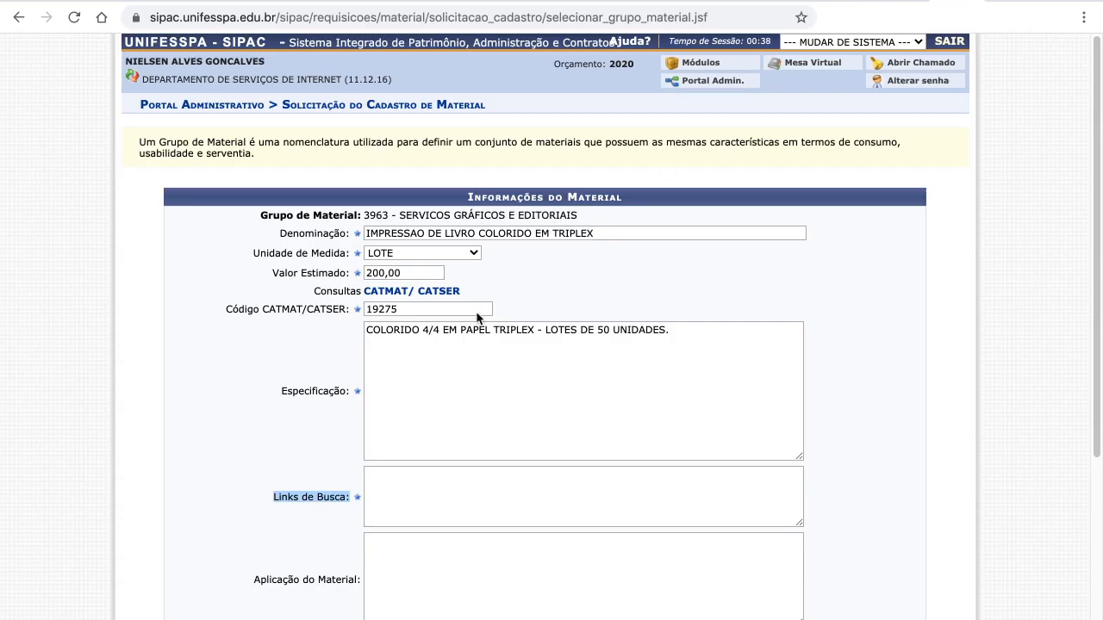
left_click(420, 513)
right_click(427, 504)
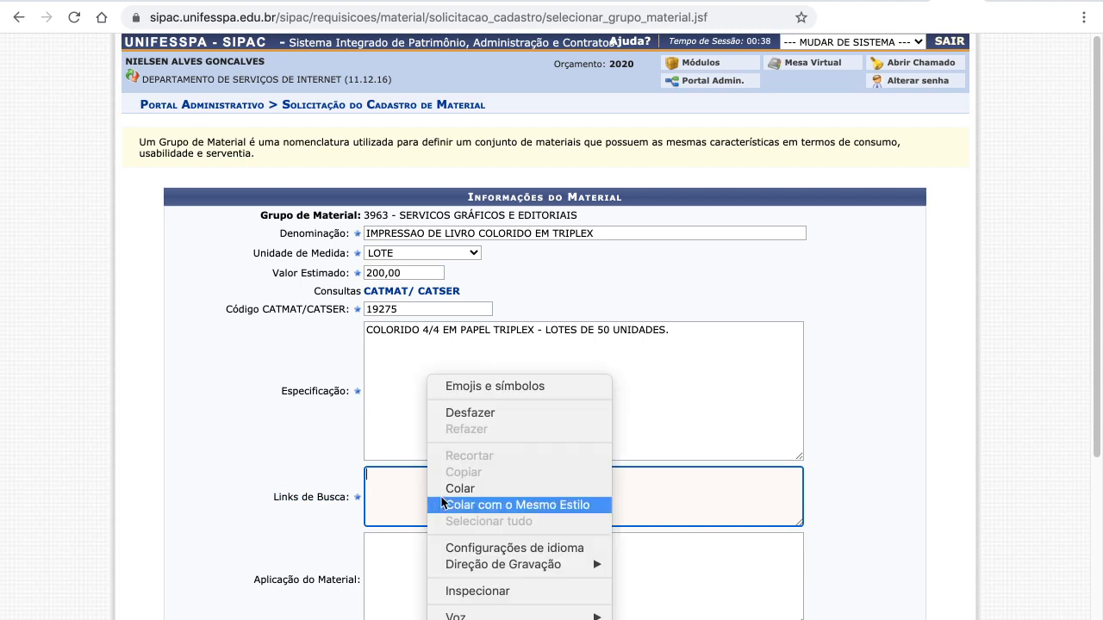
left_click(448, 492)
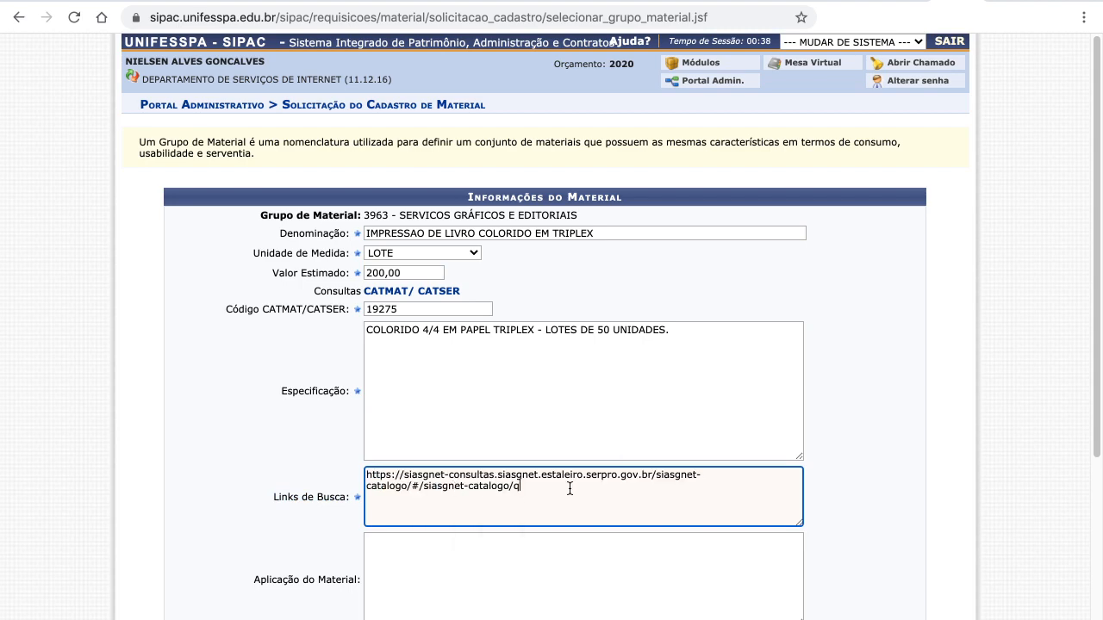
Fill in Aplicação do Material with "USO PARA REGISTRO DE ARTIGOS".
scroll(570, 489, "down", 1)
scroll(569, 489, "down", 3)
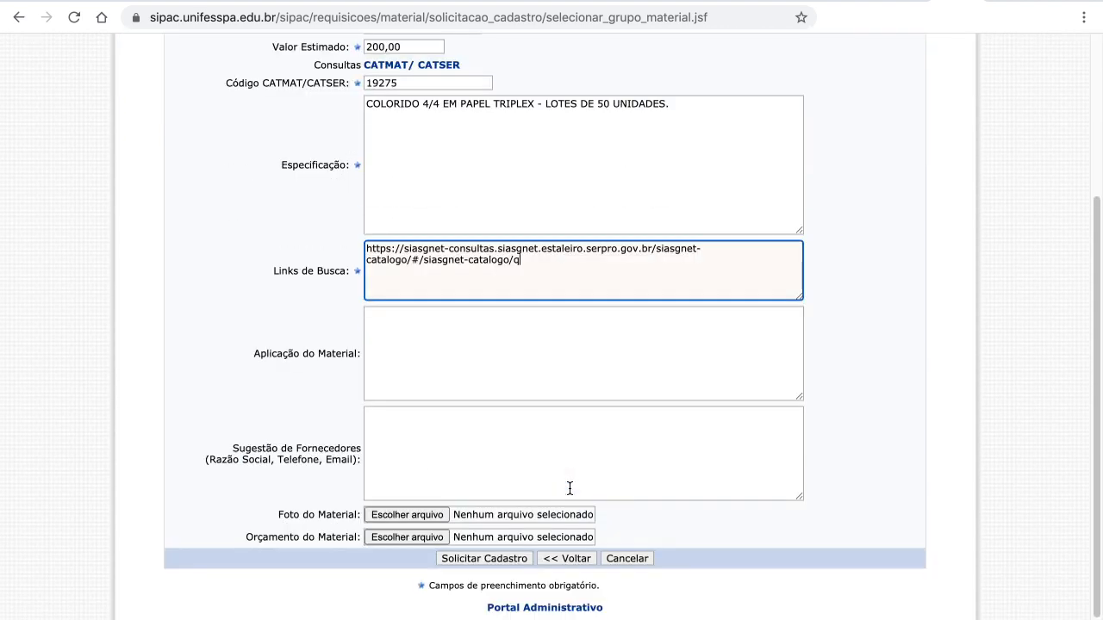
scroll(570, 489, "up", 2)
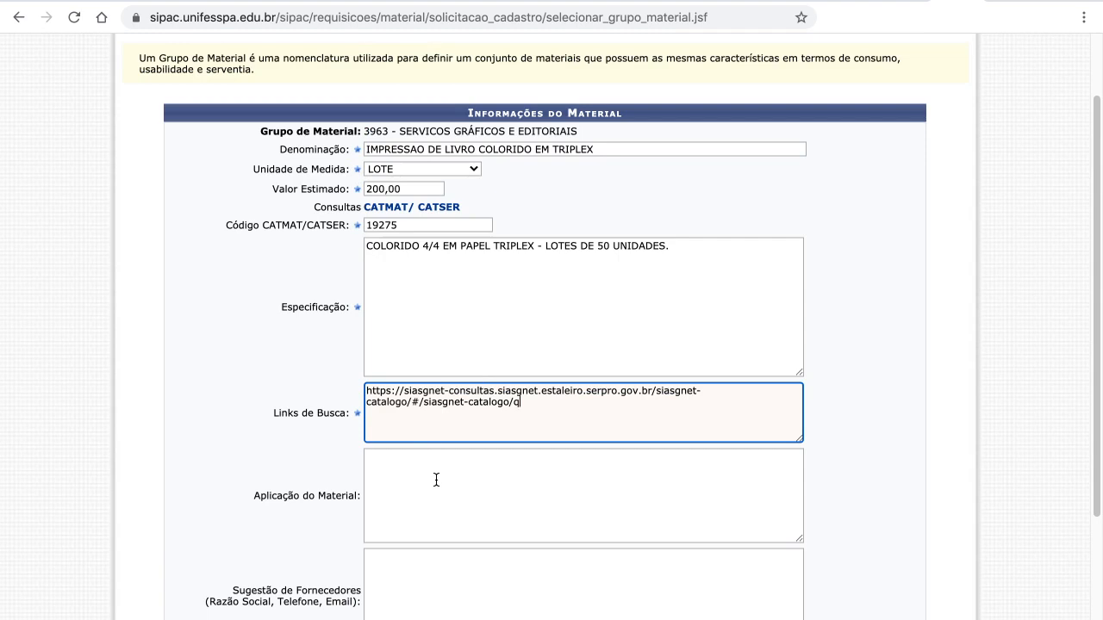
scroll(436, 480, "down", 2)
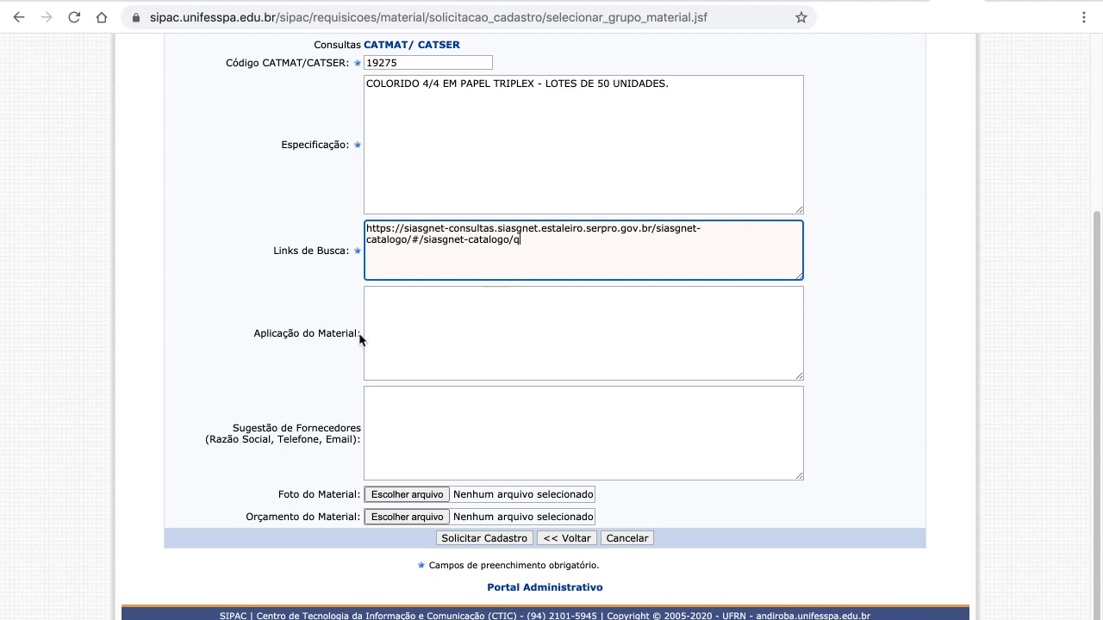
left_click_drag(256, 334, 361, 333)
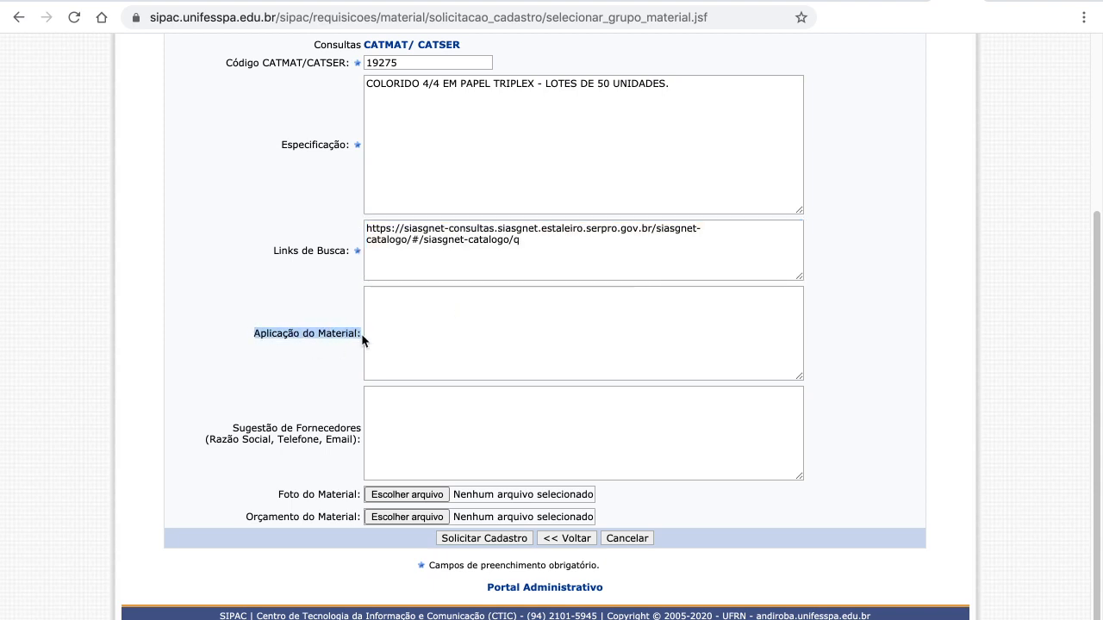
left_click(402, 317)
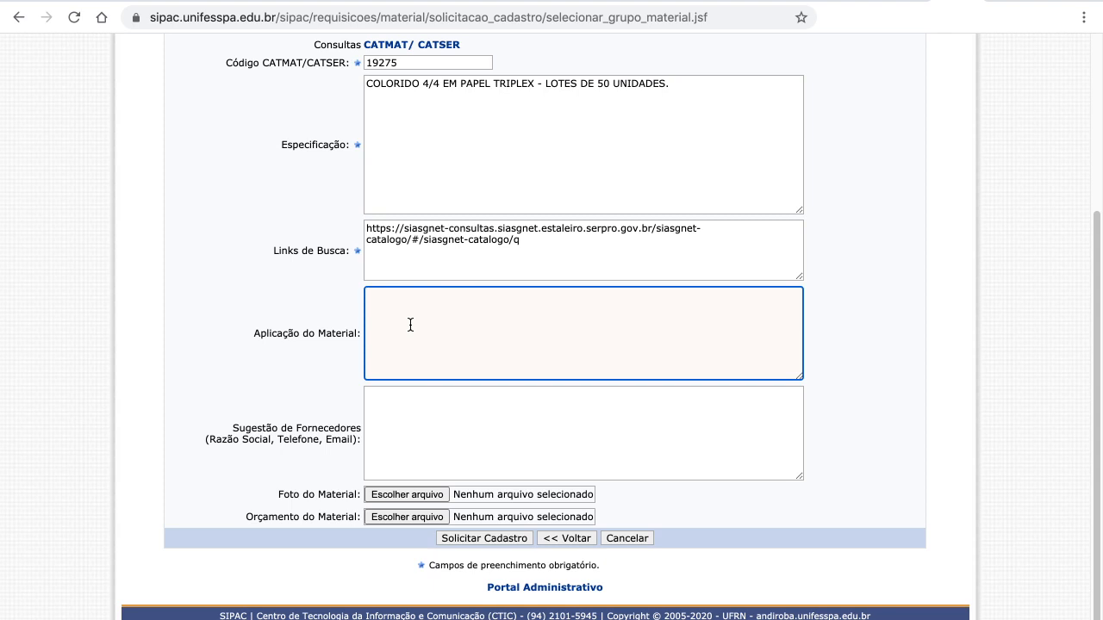
scroll(501, 300, "up", 1)
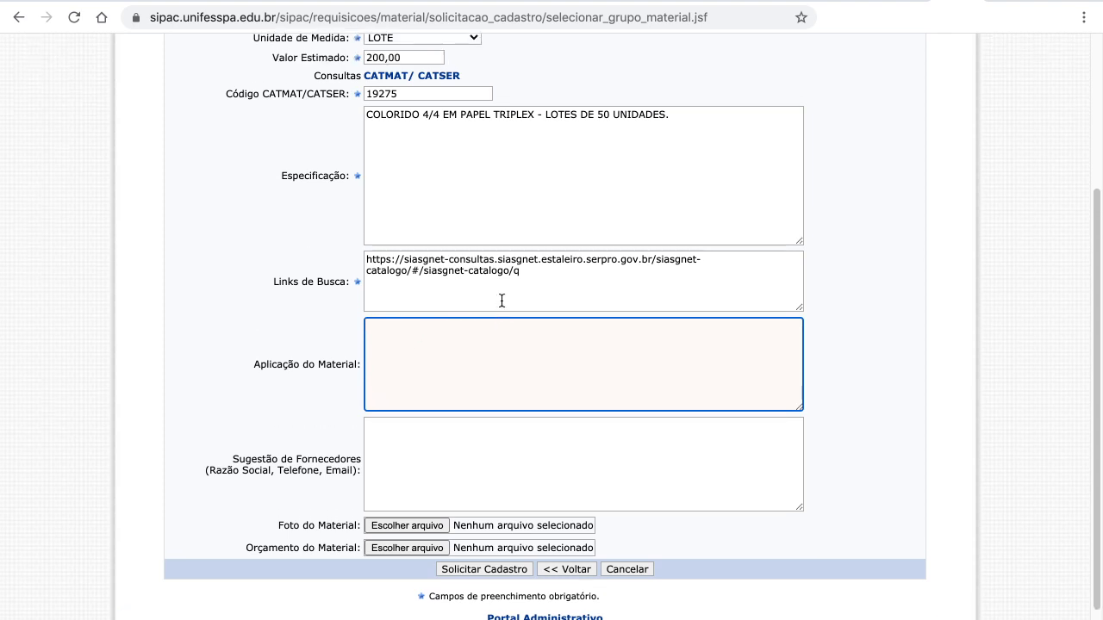
scroll(501, 300, "up", 1)
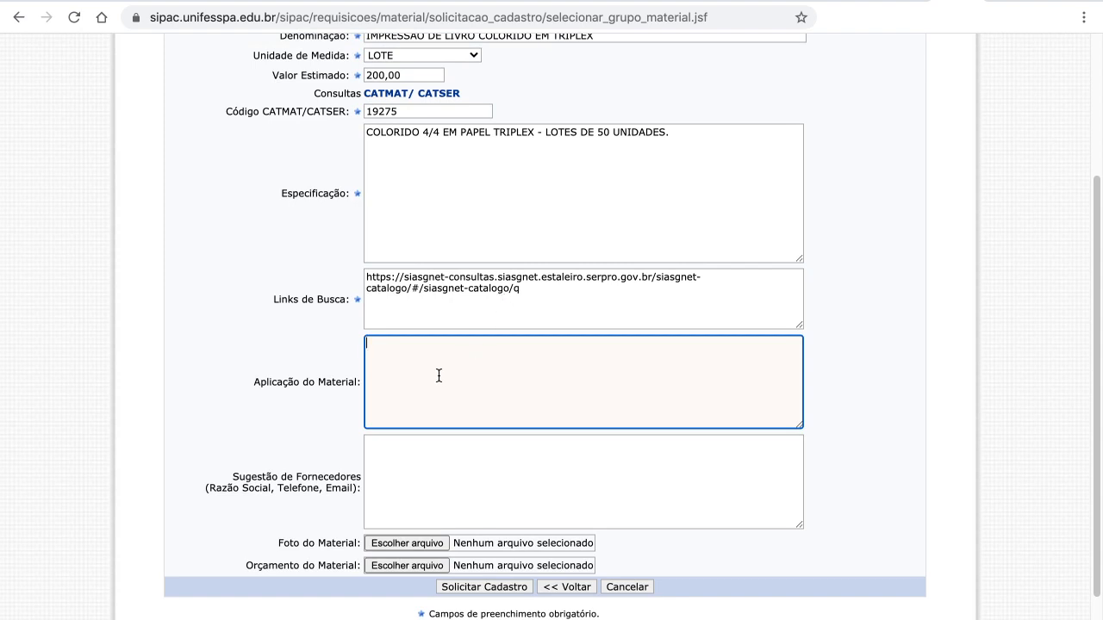
type("USO PARA REGISTRO DE AR")
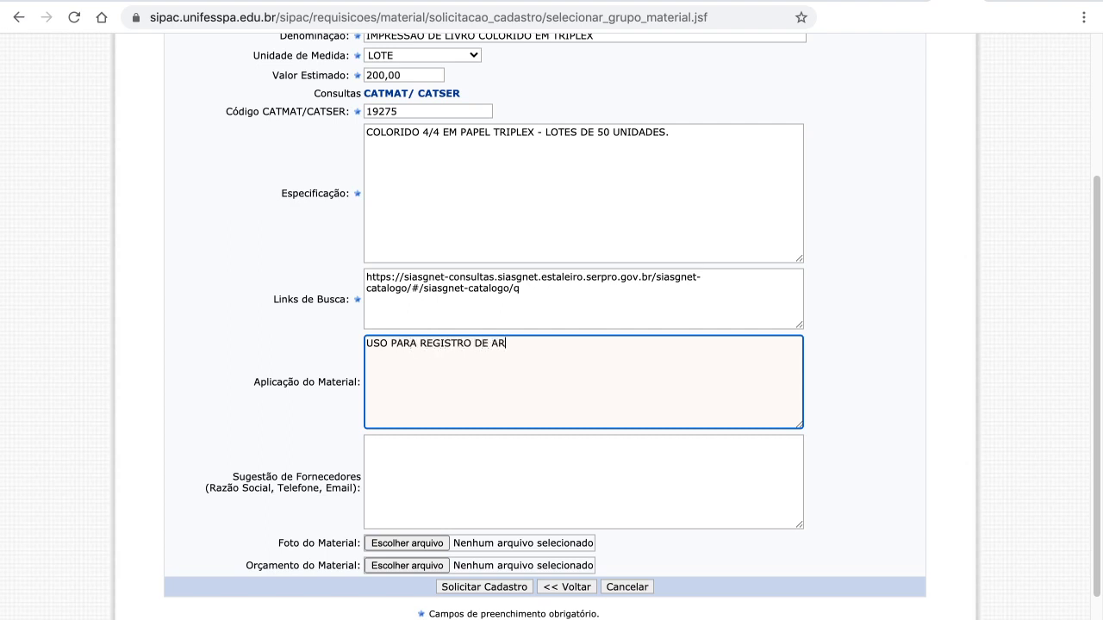
type("TIGOS")
Examine the optional Sugestão de Fornecedores, Foto do Material and Orçamento do Material fields of the form.
left_click(239, 483)
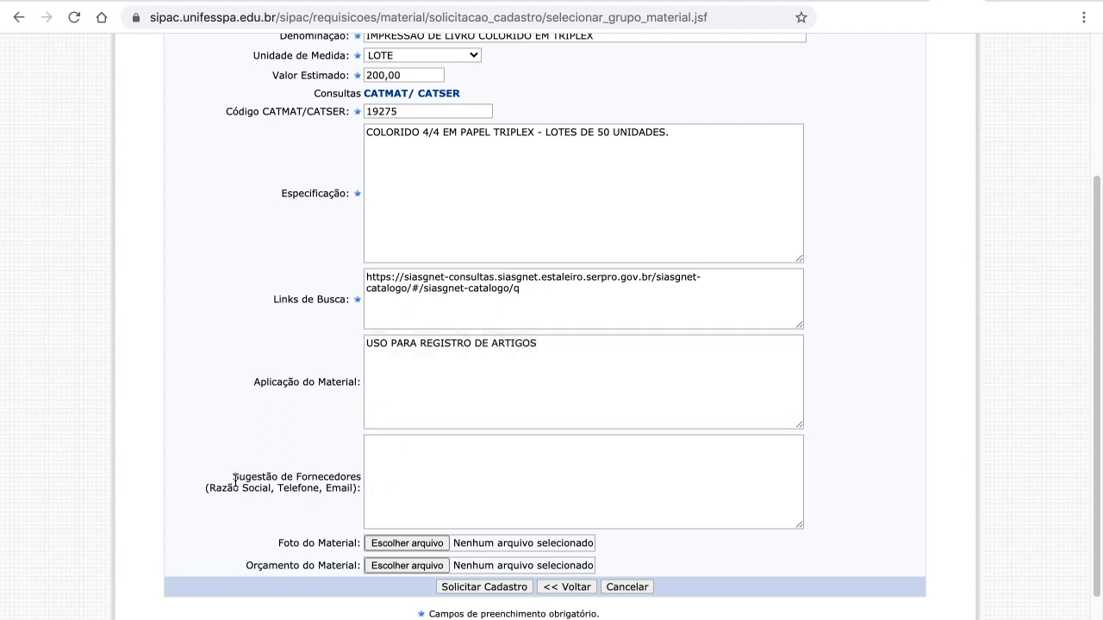
left_click_drag(234, 477, 362, 476)
left_click(338, 486)
left_click_drag(279, 543, 379, 549)
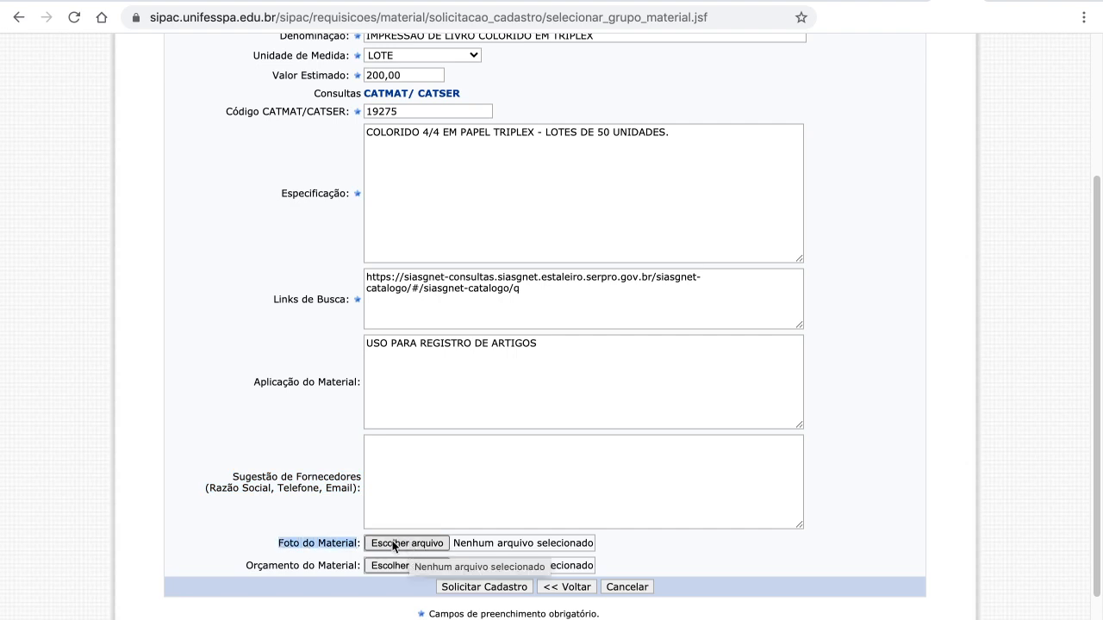
left_click(325, 545)
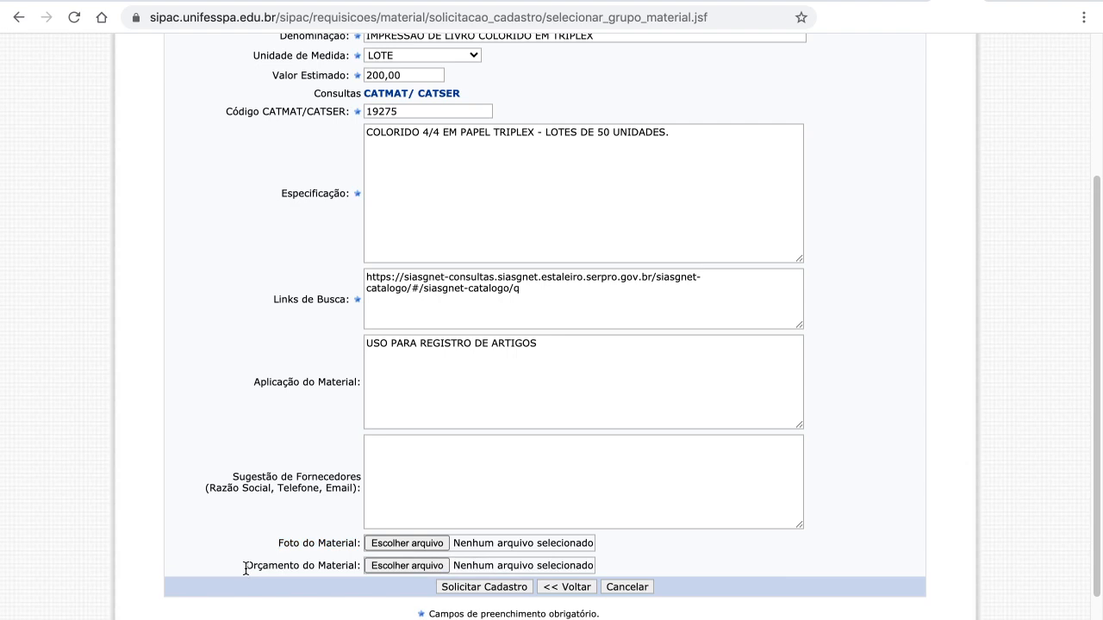
left_click_drag(246, 569, 361, 566)
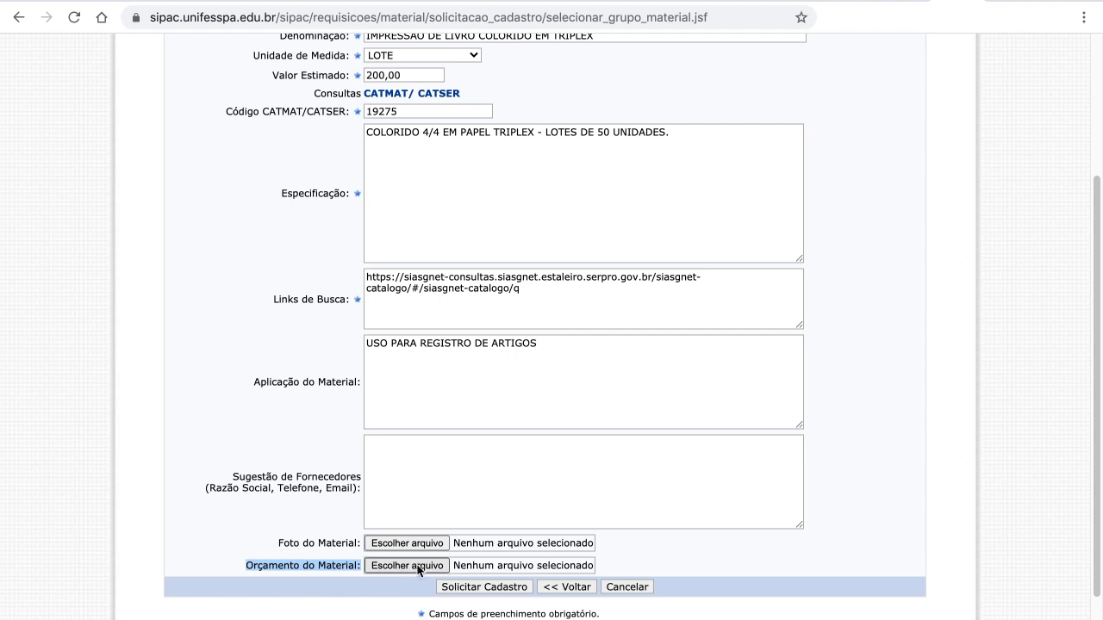
left_click(338, 589)
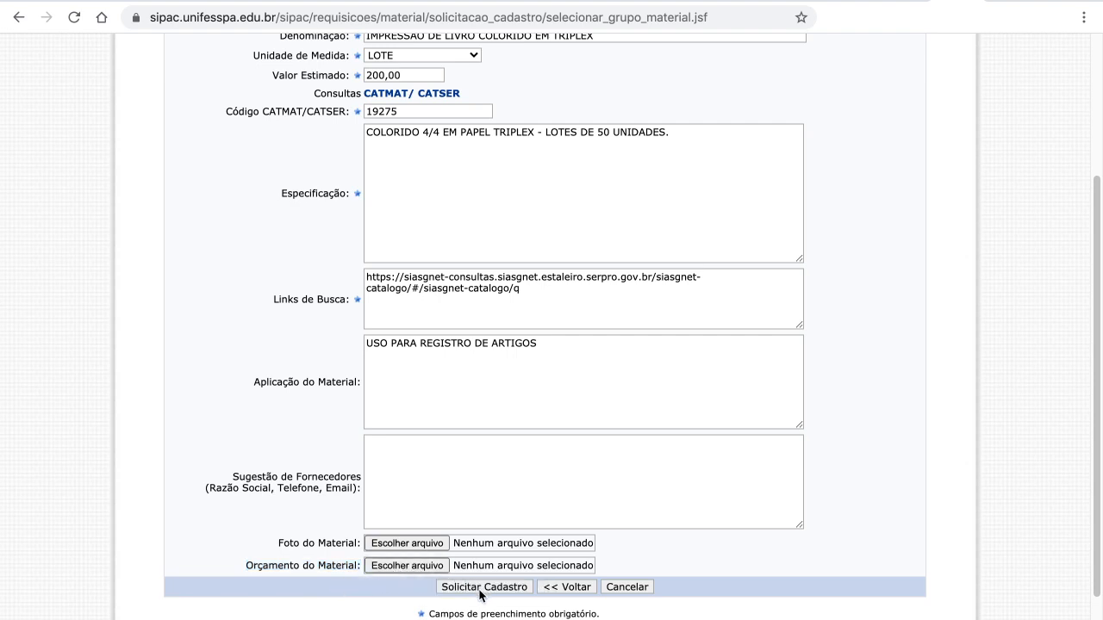
Submit the material registration request and check its Número/Ano on the receipt.
scroll(480, 283, "down", 1)
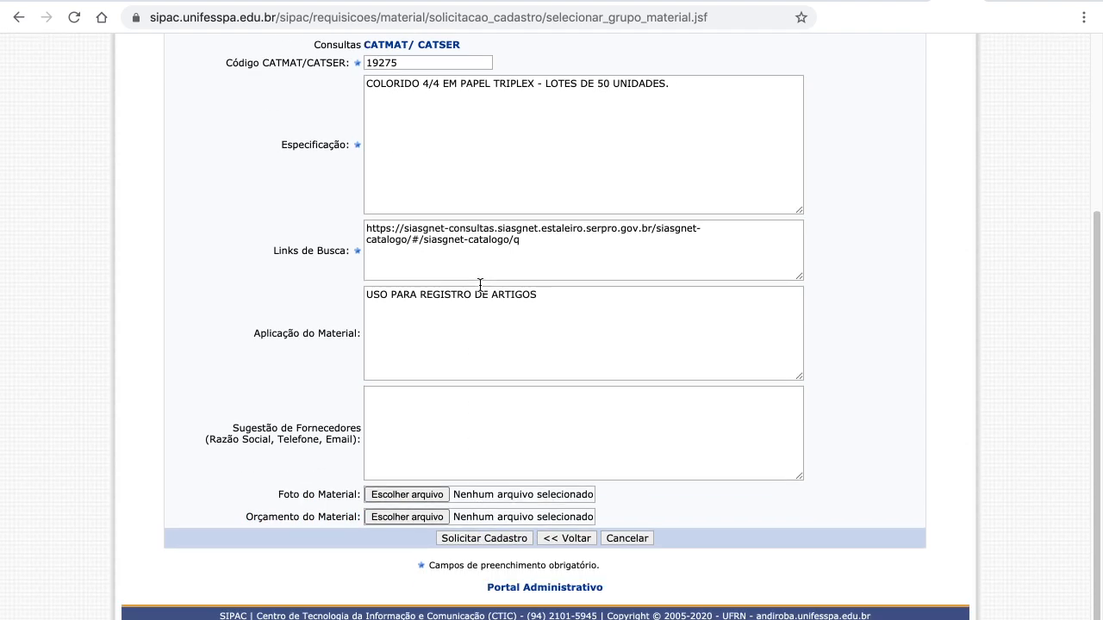
left_click(494, 540)
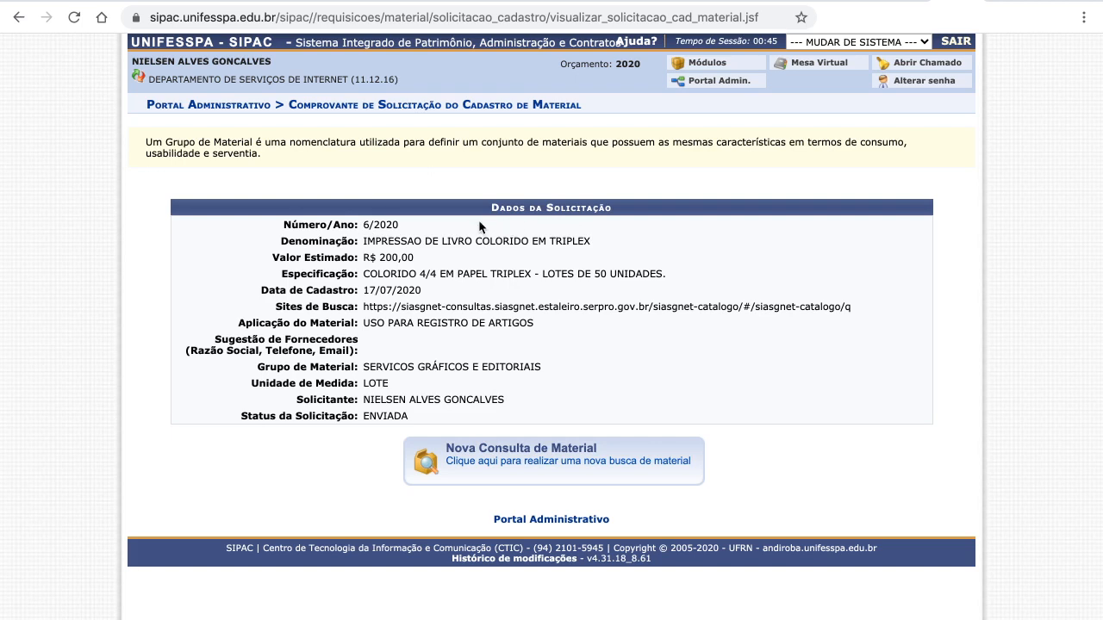
left_click_drag(284, 224, 402, 233)
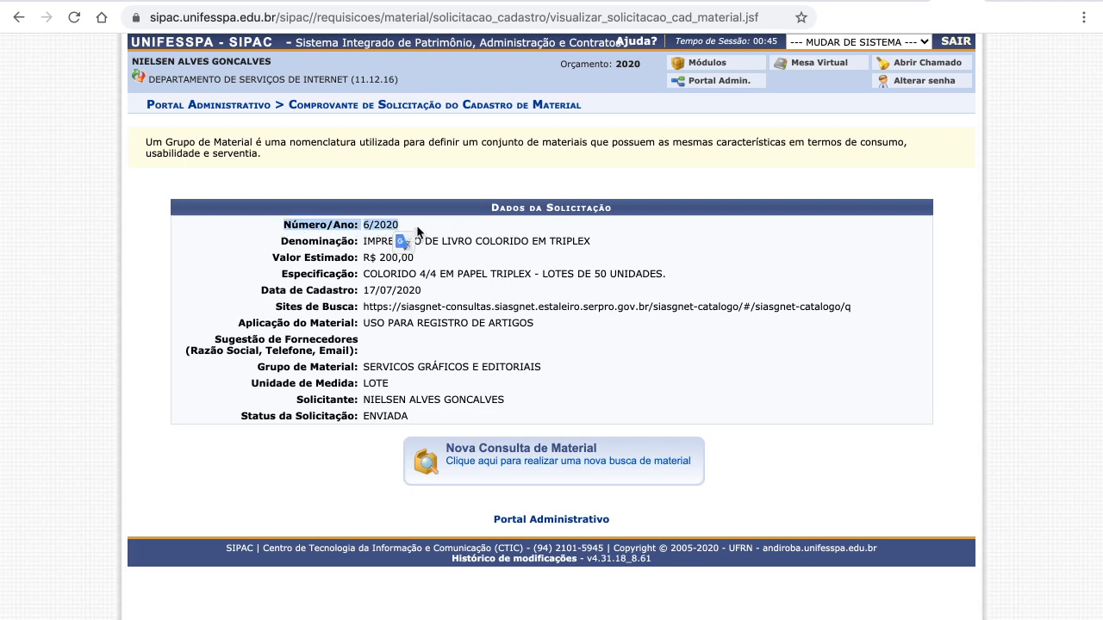
left_click(417, 231)
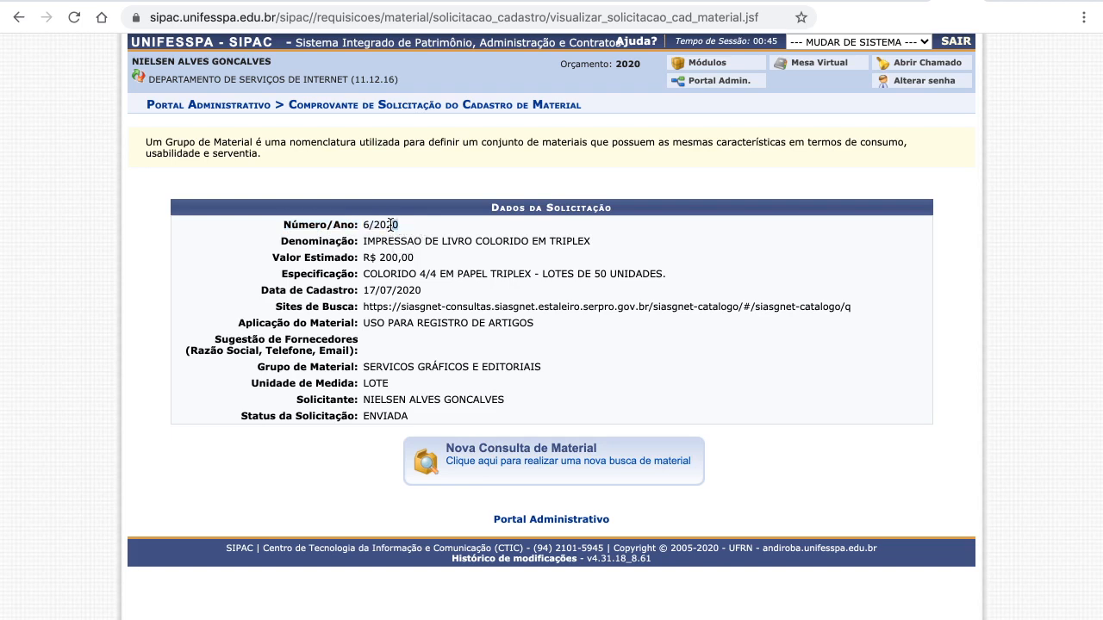
left_click_drag(400, 225, 279, 226)
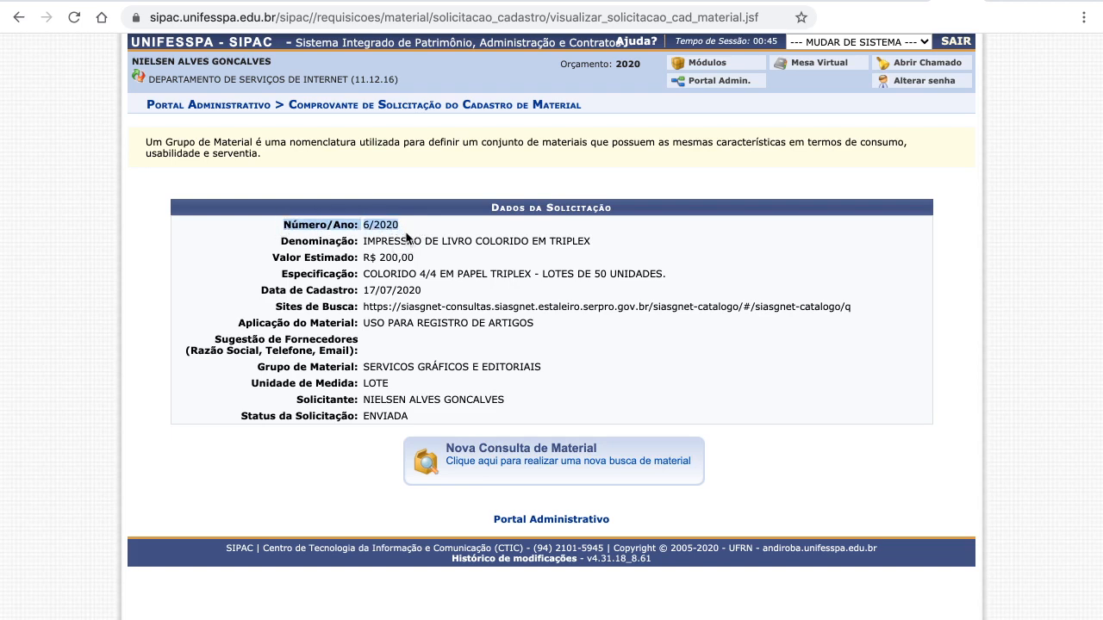
left_click(430, 228)
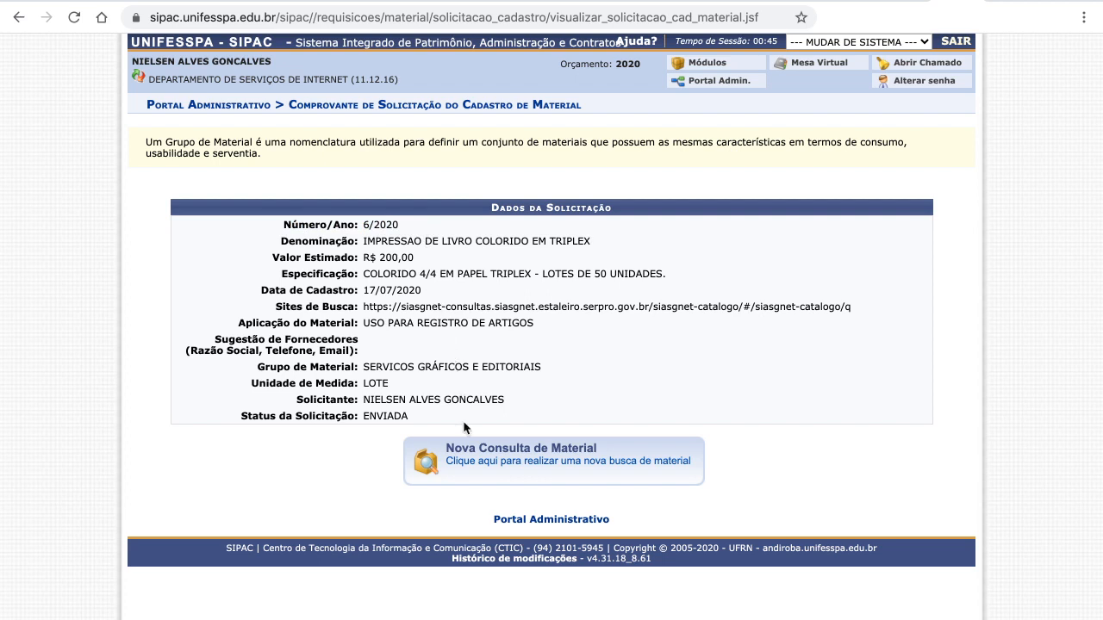